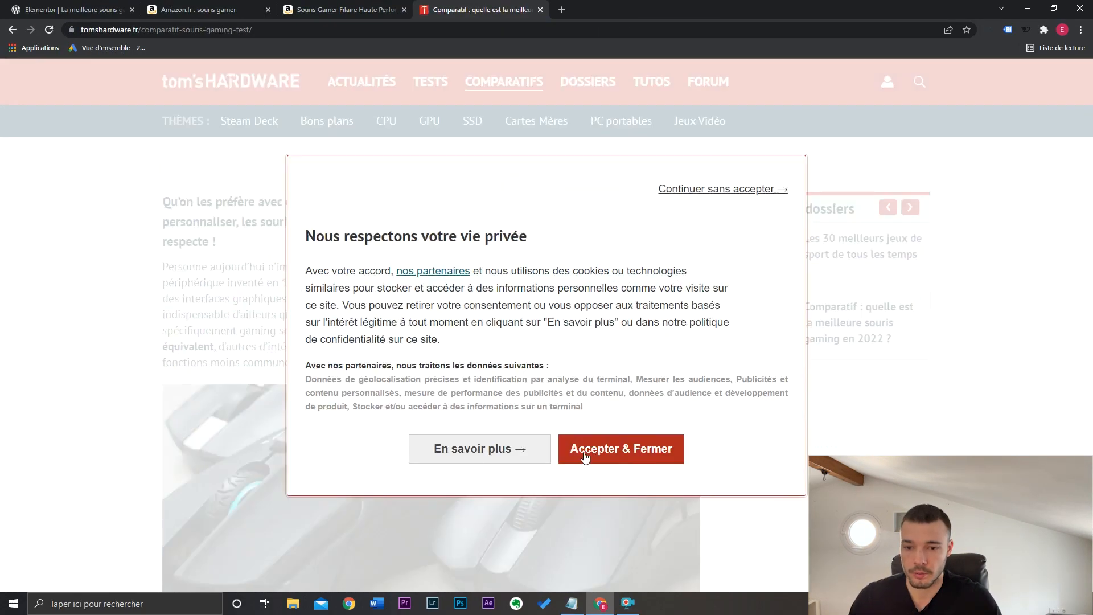
- Accept the cookie notice on the tomshardware.fr comparison and examine the layout of the SteelSeries Rival 3 product block
{"action": "left_click", "coordinate": [585, 454]}
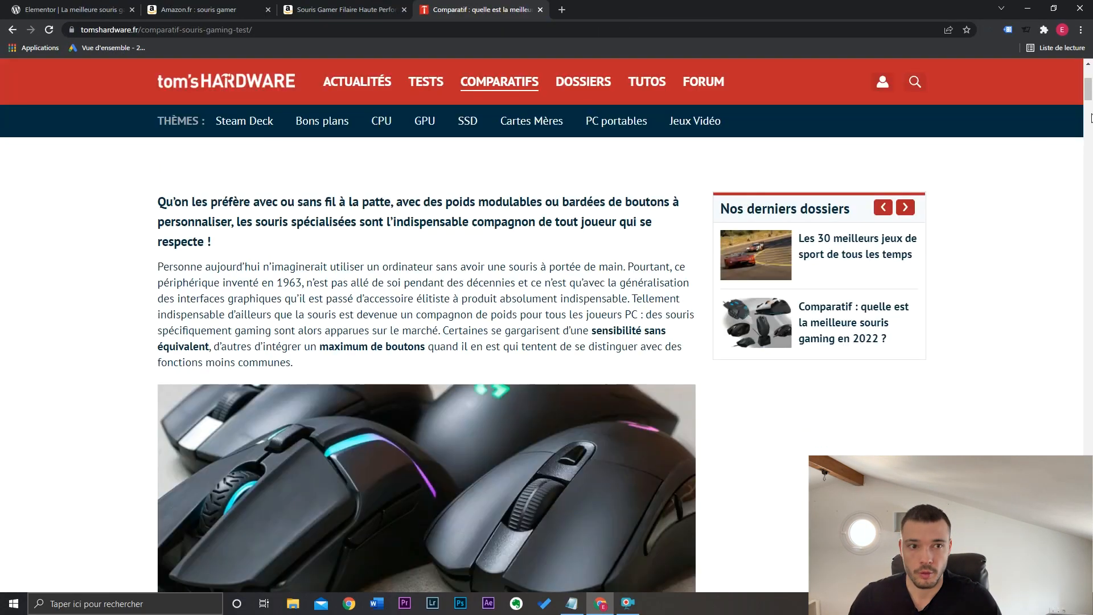
{"action": "scroll", "coordinate": [584, 455], "scroll_direction": "down", "scroll_amount": 10}
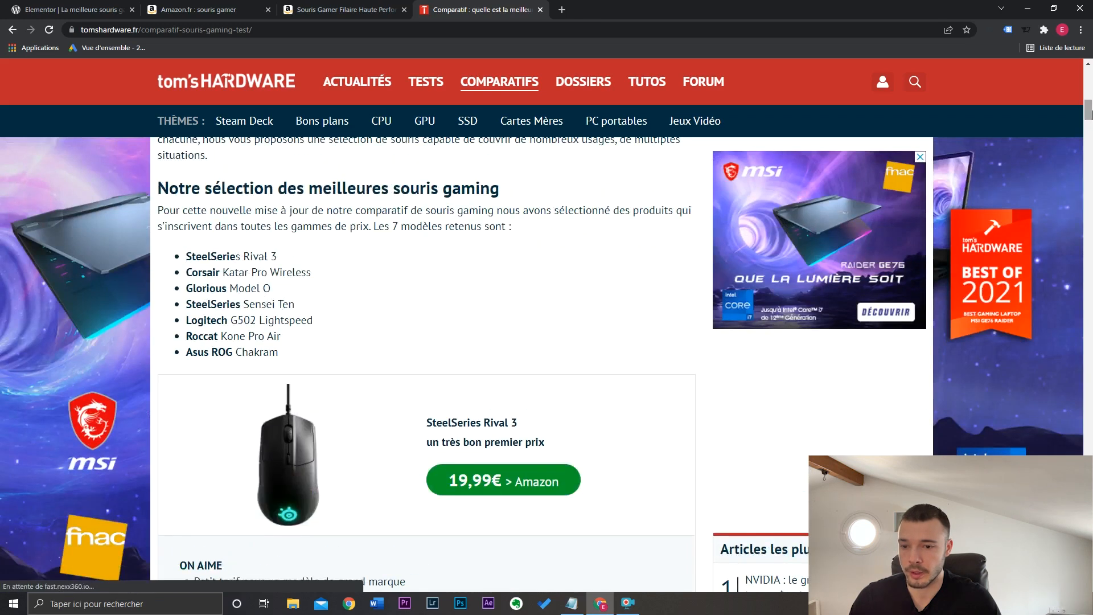
{"action": "scroll", "coordinate": [279, 358], "scroll_direction": "down", "scroll_amount": 3}
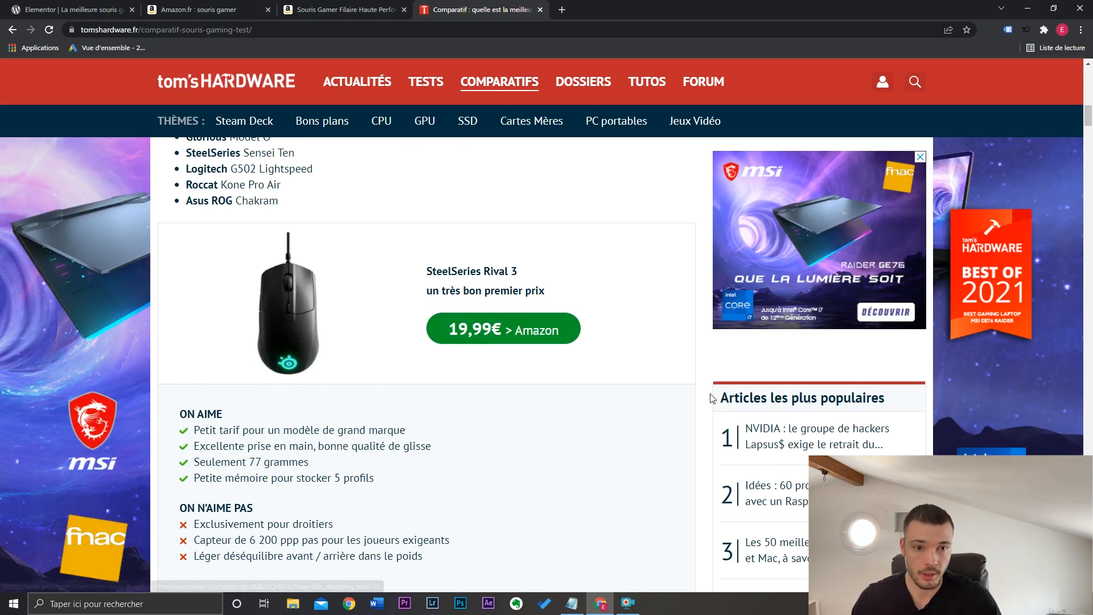
{"action": "scroll", "coordinate": [677, 335], "scroll_direction": "down", "scroll_amount": 1}
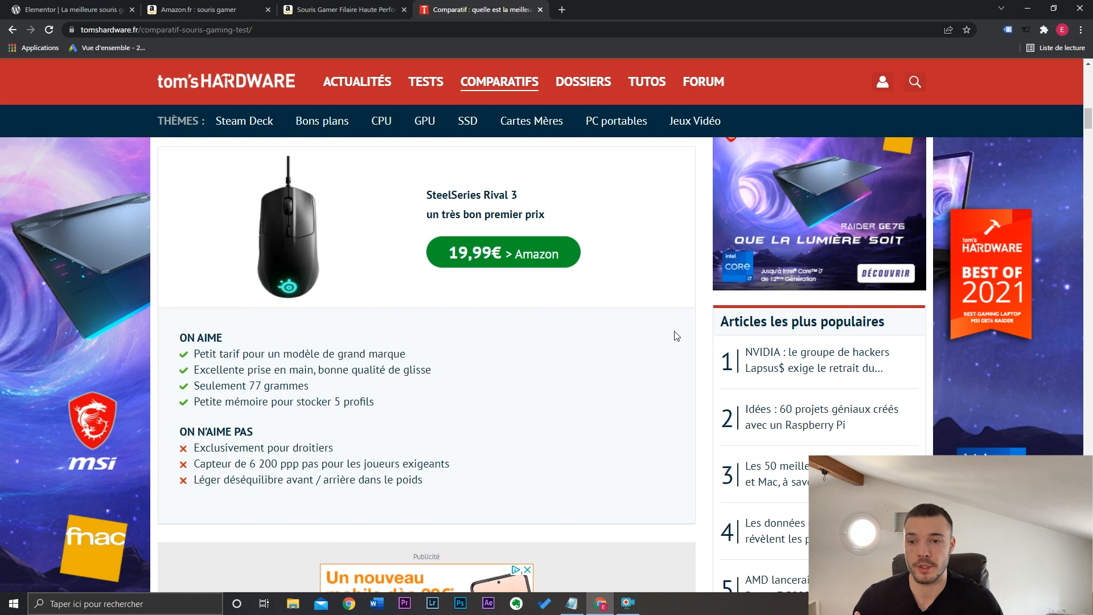
- Switch to the Elementor page editor and insert a two-column inner section below the "La souris #1" text
{"action": "key", "text": "ctrl+1"}
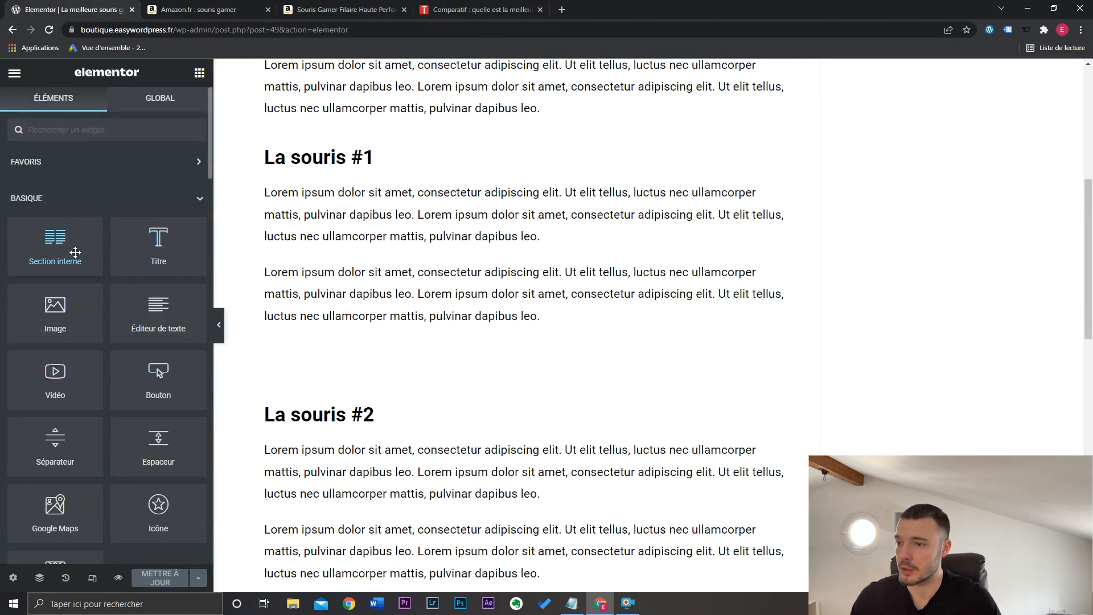
{"action": "left_click_drag", "start_coordinate": [75, 252], "coordinate": [470, 324]}
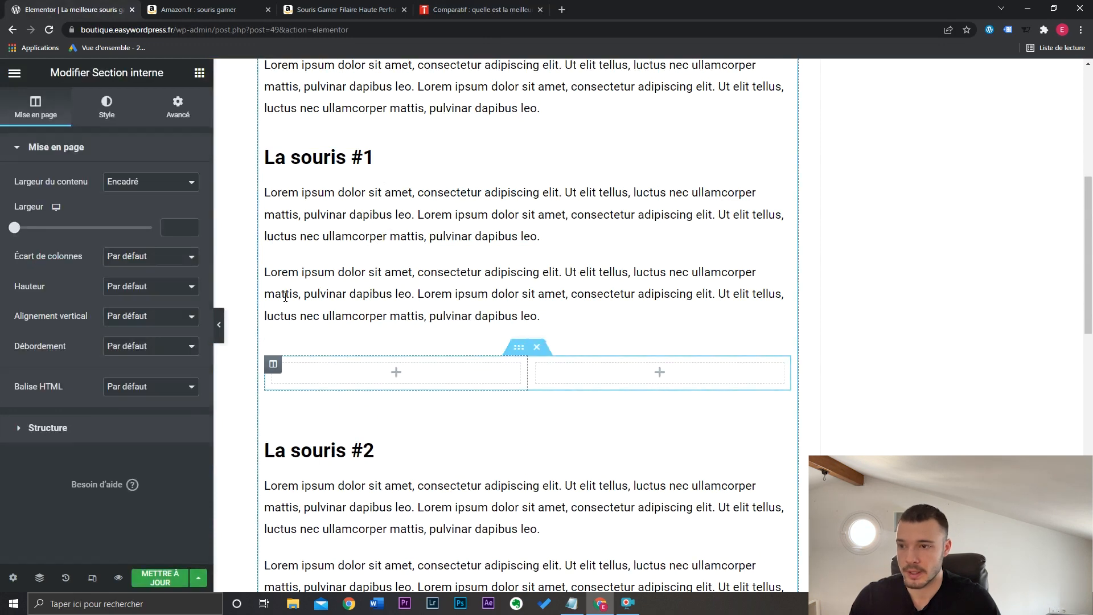
{"action": "left_click", "coordinate": [196, 76]}
- Download the enlarged main product photo from the Amazon page of the Souris Gamer Filaire Haute Performance
{"action": "left_click", "coordinate": [315, 7]}
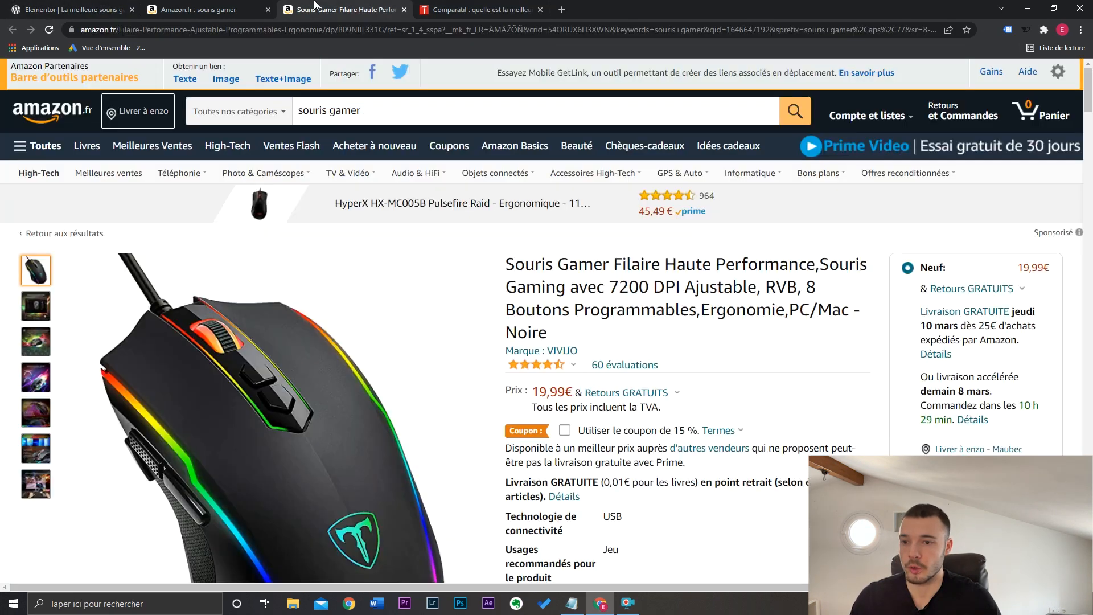
{"action": "scroll", "coordinate": [725, 368], "scroll_direction": "down", "scroll_amount": 1}
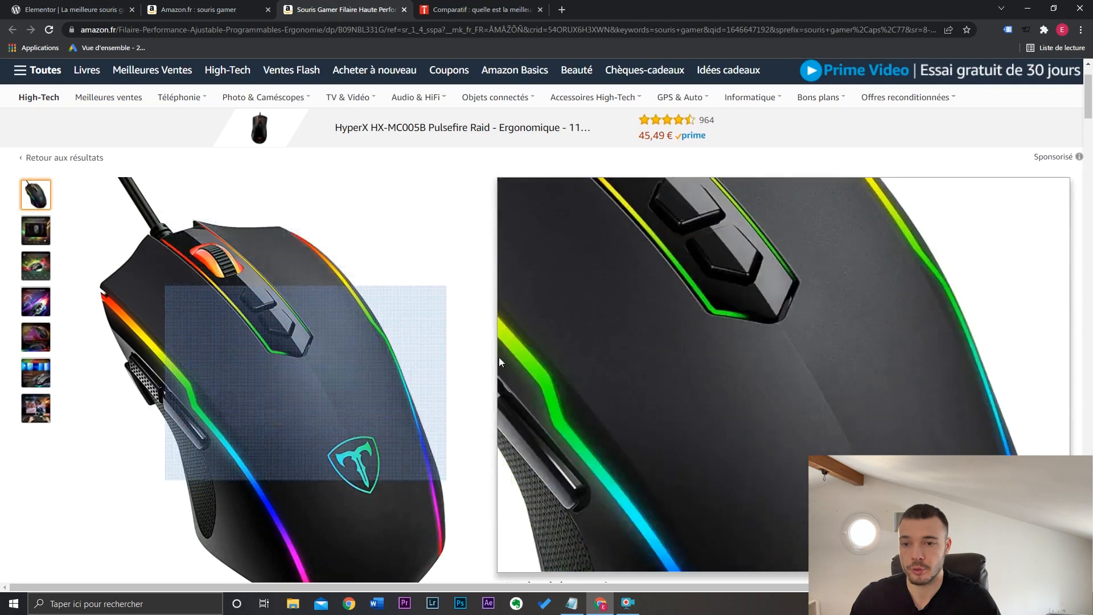
{"action": "left_click", "coordinate": [298, 324]}
{"action": "right_click", "coordinate": [464, 279]}
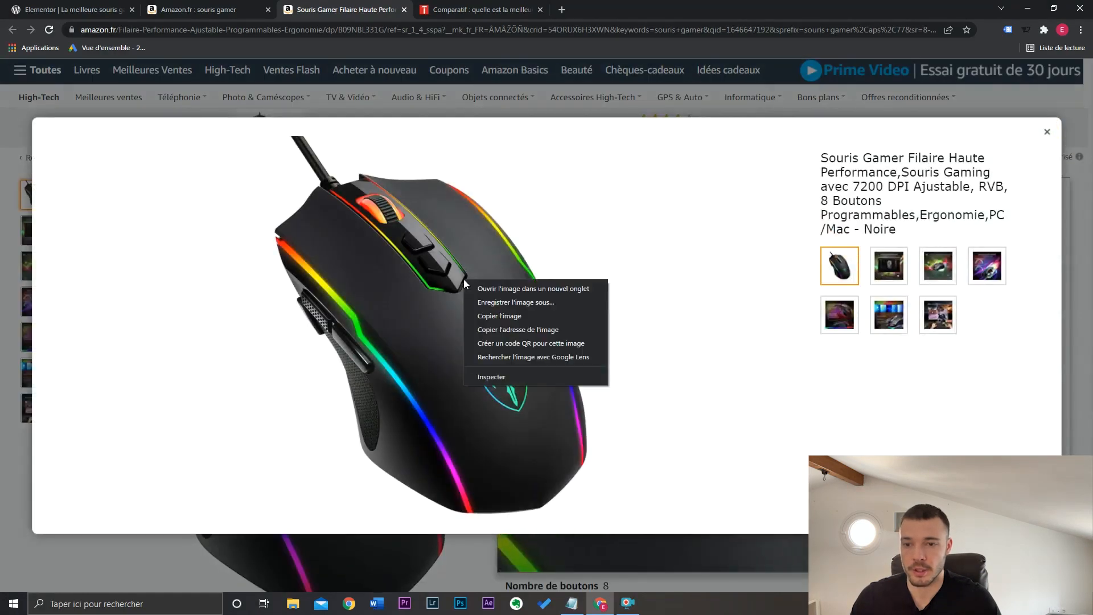
{"action": "left_click", "coordinate": [497, 304]}
{"action": "key", "text": "Return"}
- In Elementor, insert the downloaded mouse photo into the first column of the inner section and reduce its width
{"action": "left_click", "coordinate": [188, 10]}
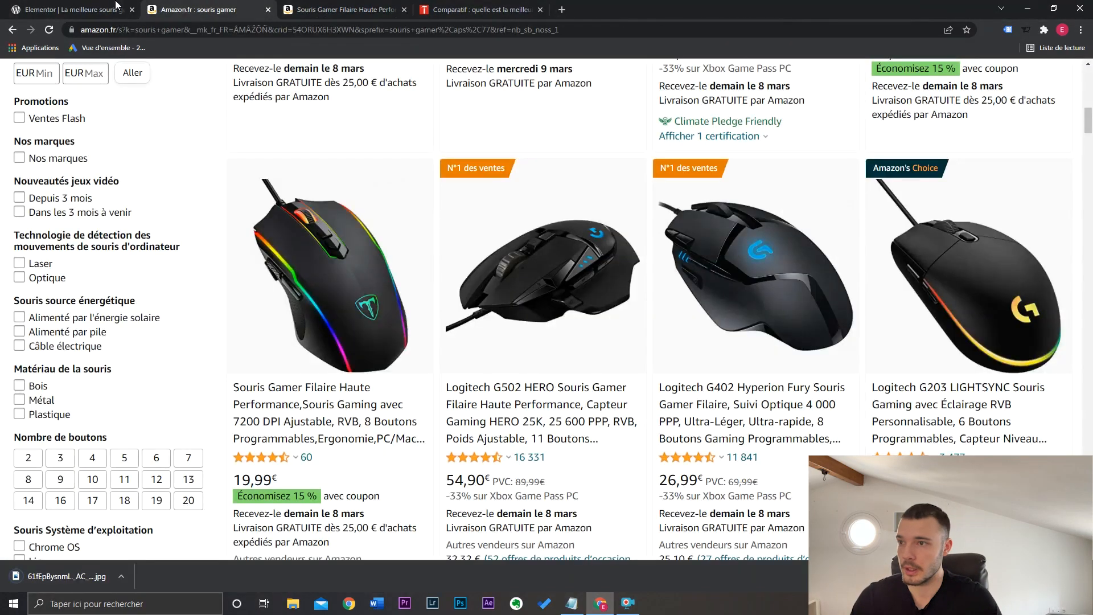
{"action": "left_click", "coordinate": [114, 7]}
{"action": "left_click", "coordinate": [132, 235]}
{"action": "left_click", "coordinate": [226, 250]}
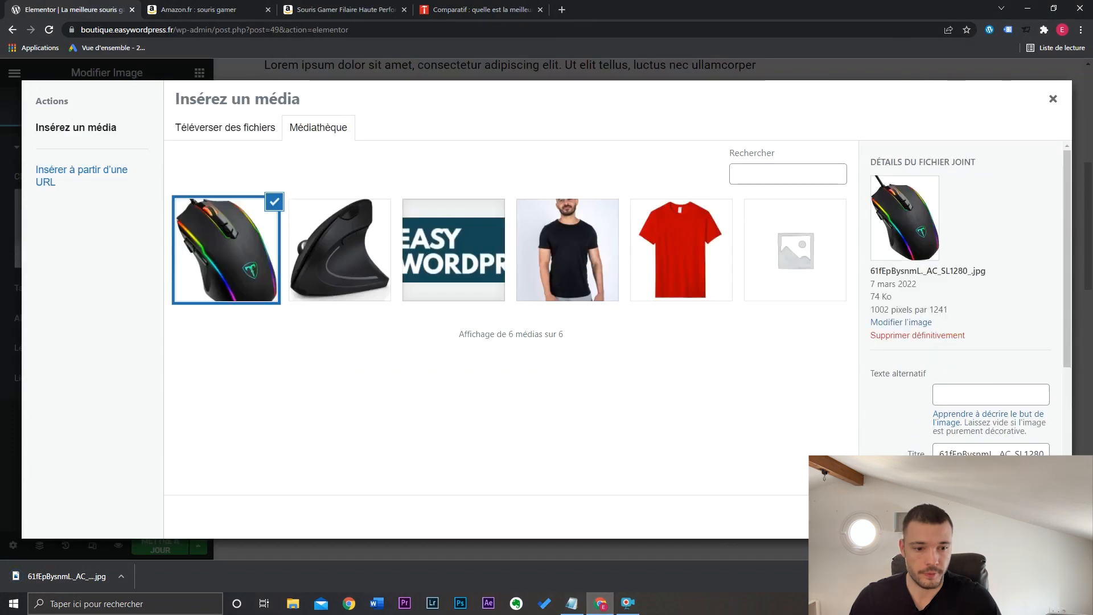
{"action": "left_click", "coordinate": [1036, 516]}
{"action": "scroll", "coordinate": [556, 390], "scroll_direction": "down", "scroll_amount": 4}
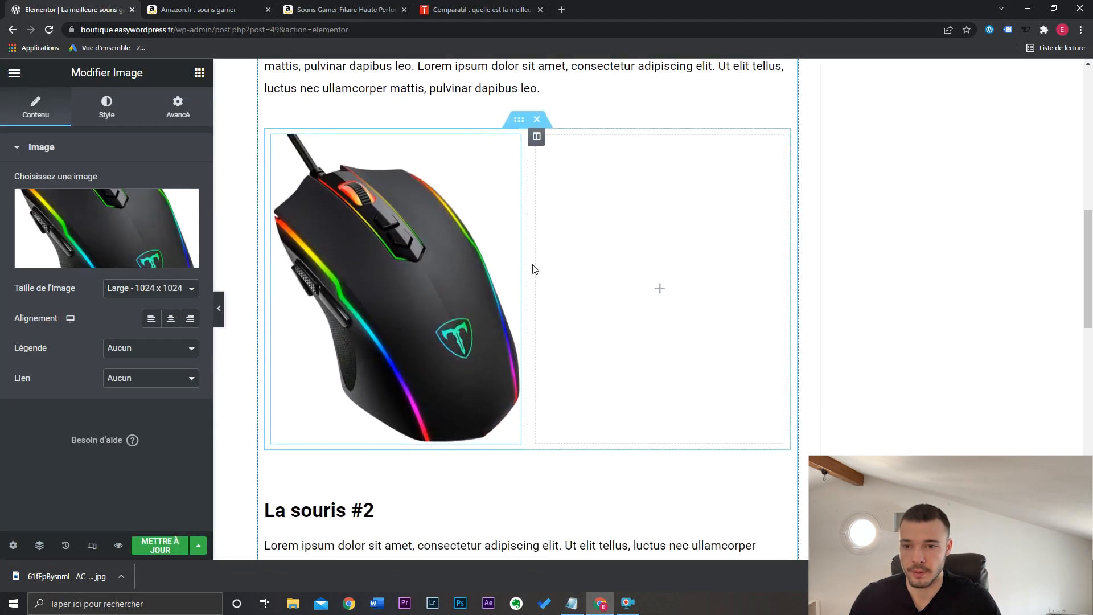
{"action": "left_click", "coordinate": [106, 105]}
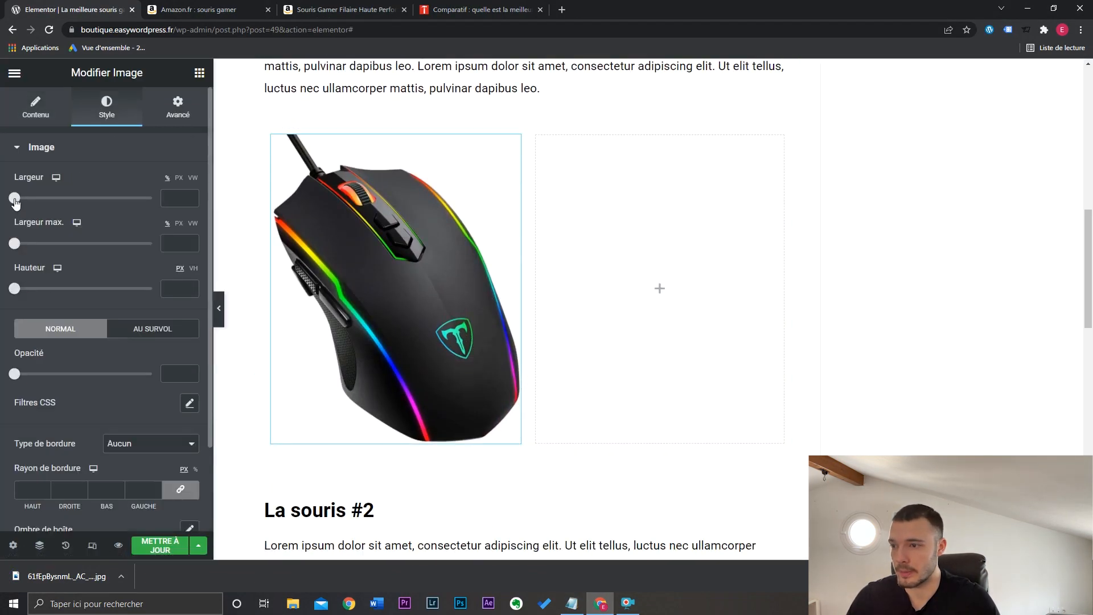
{"action": "left_click_drag", "start_coordinate": [135, 198], "coordinate": [83, 202]}
- Add a centred heading in the empty column reading "Souris Gamer Filaire Haute Performance", copied from the Amazon product title
{"action": "left_click", "coordinate": [199, 72]}
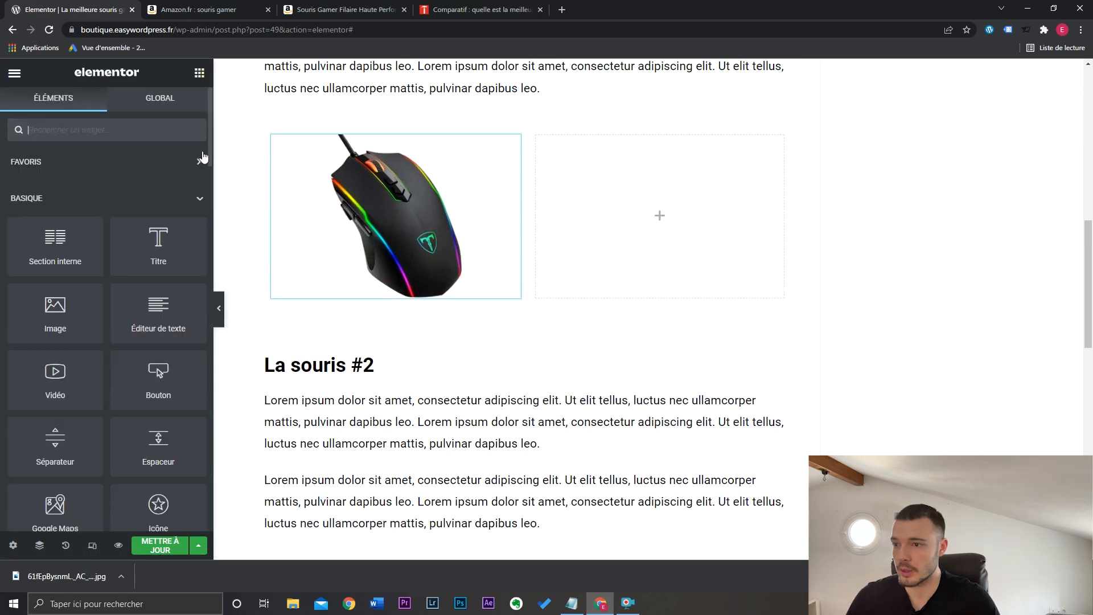
{"action": "left_click_drag", "start_coordinate": [158, 239], "coordinate": [655, 214]}
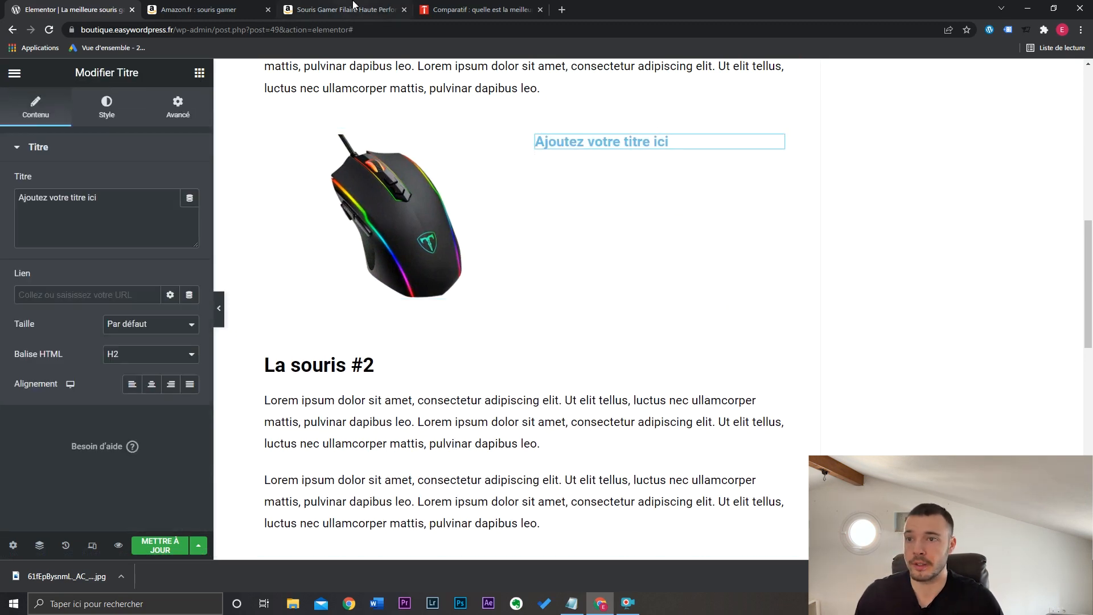
{"action": "key", "text": "ctrl+3"}
{"action": "left_click_drag", "start_coordinate": [513, 188], "coordinate": [825, 188]}
{"action": "left_click_drag", "start_coordinate": [824, 188], "coordinate": [818, 188]}
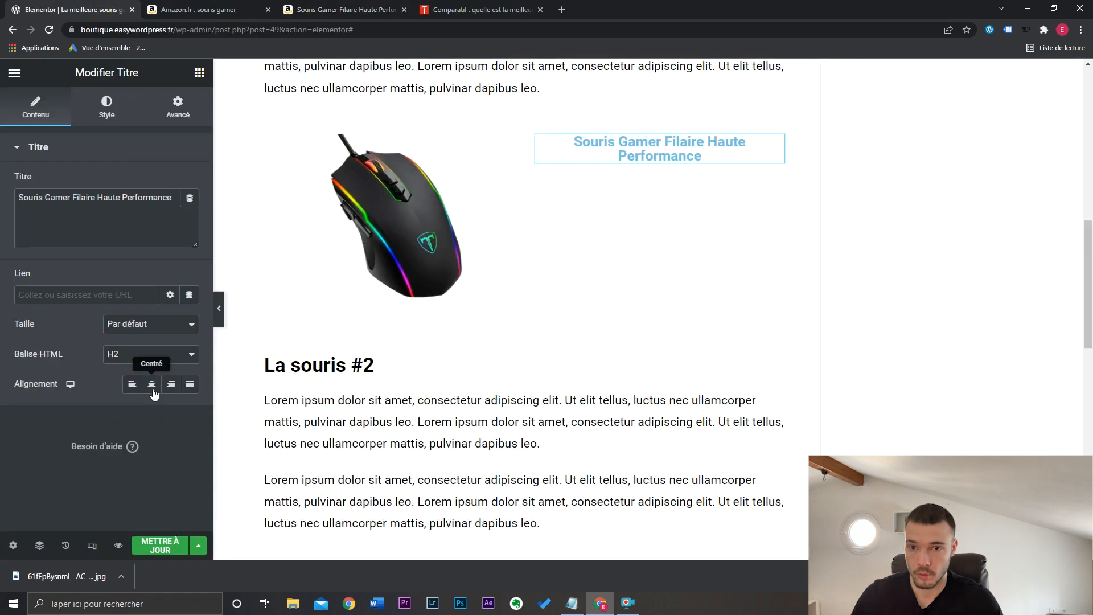
- Set the product heading's text colour to black
{"action": "left_click", "coordinate": [113, 118]}
{"action": "left_click", "coordinate": [189, 180]}
{"action": "left_click_drag", "start_coordinate": [130, 244], "coordinate": [3, 391]}
- Add a text editor block under the product heading, keeping the placeholder paragraph, with centred black text
{"action": "left_click_drag", "start_coordinate": [159, 313], "coordinate": [629, 177]}
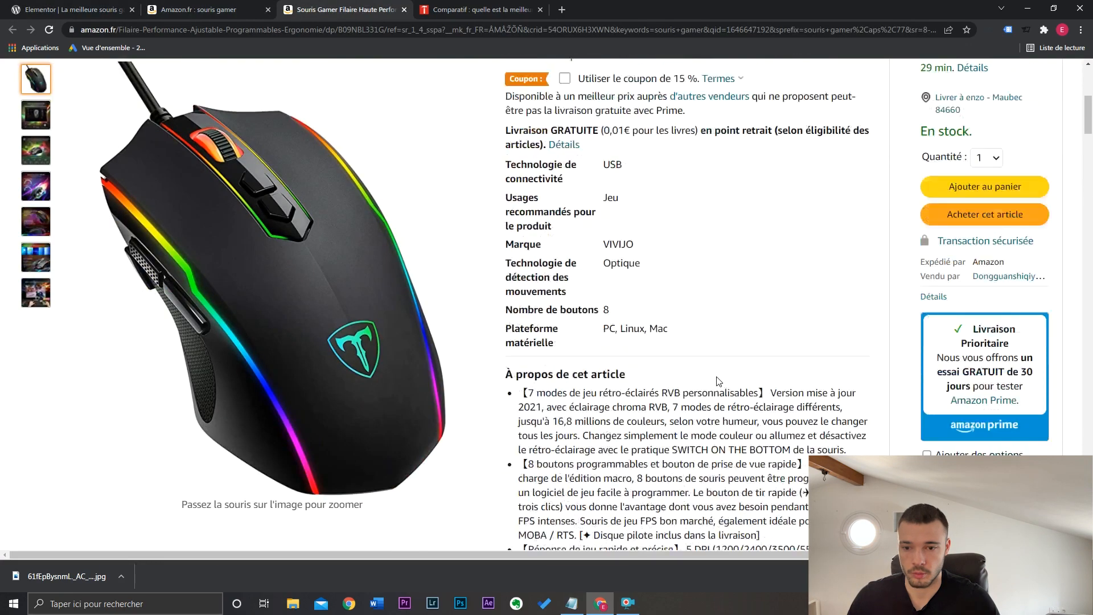
{"action": "scroll", "coordinate": [718, 381], "scroll_direction": "down", "scroll_amount": 3}
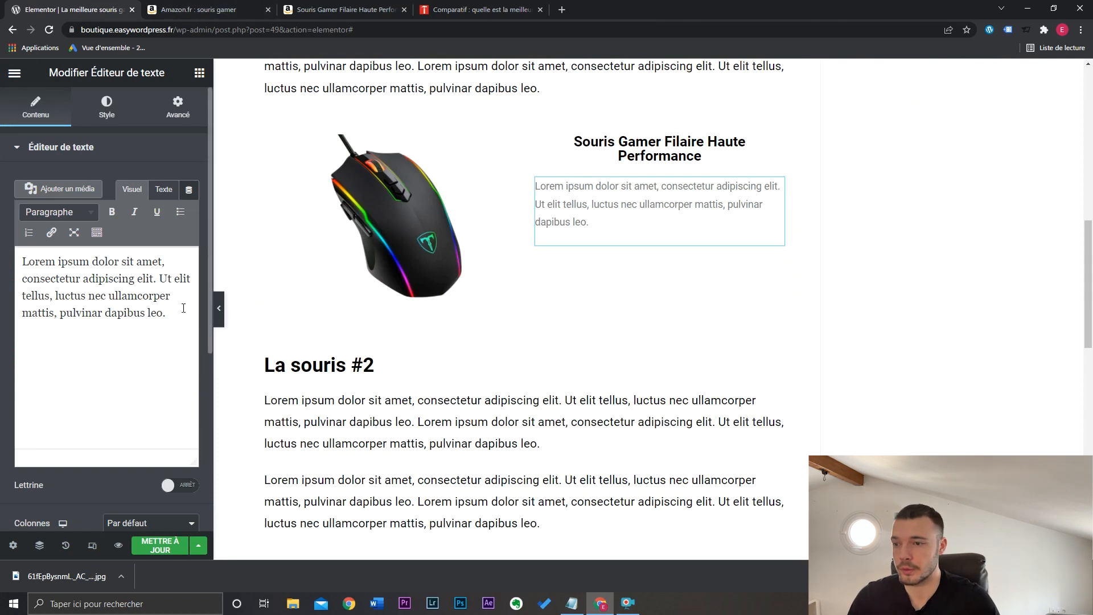
{"action": "left_click_drag", "start_coordinate": [183, 307], "coordinate": [6, 268]}
{"action": "left_click", "coordinate": [106, 108]}
{"action": "left_click", "coordinate": [189, 212]}
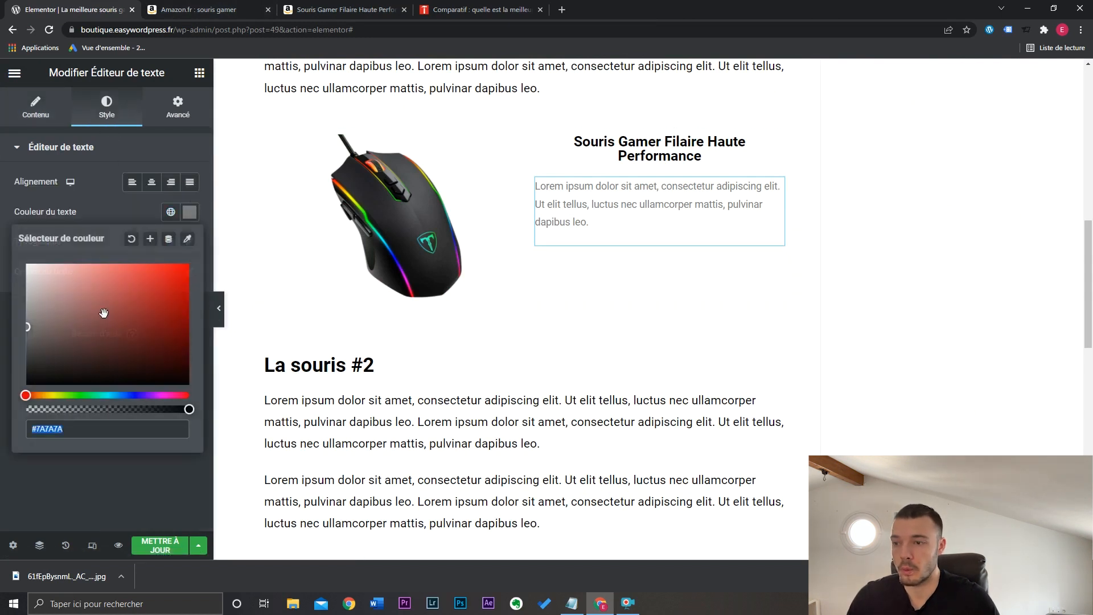
{"action": "left_click_drag", "start_coordinate": [103, 312], "coordinate": [1, 464]}
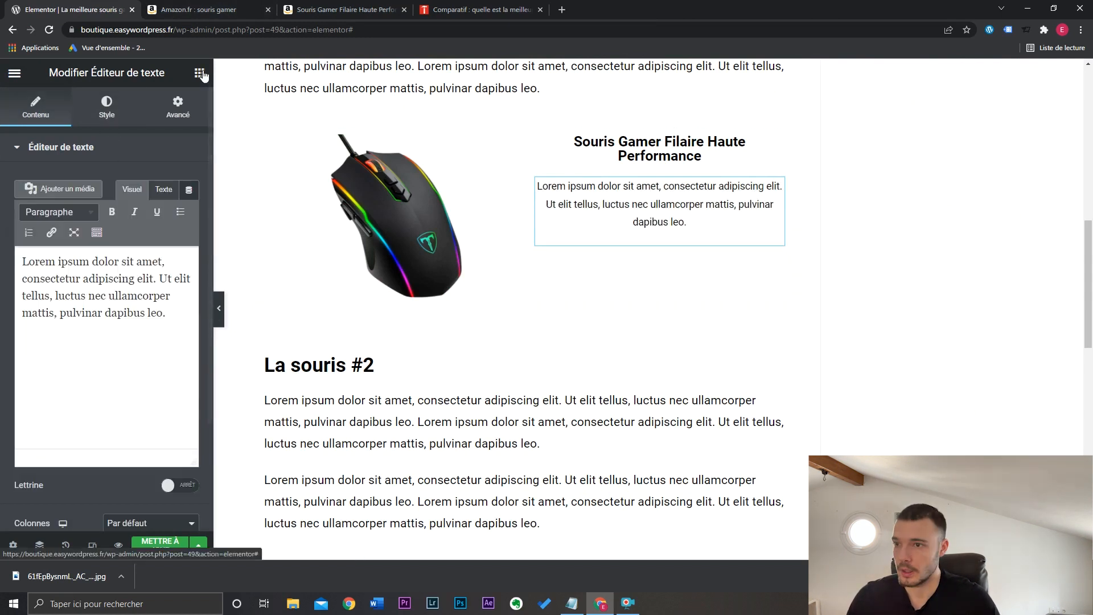
- Add a centred button below the product description with the text "Voir sur Amazon"
{"action": "left_click", "coordinate": [199, 73]}
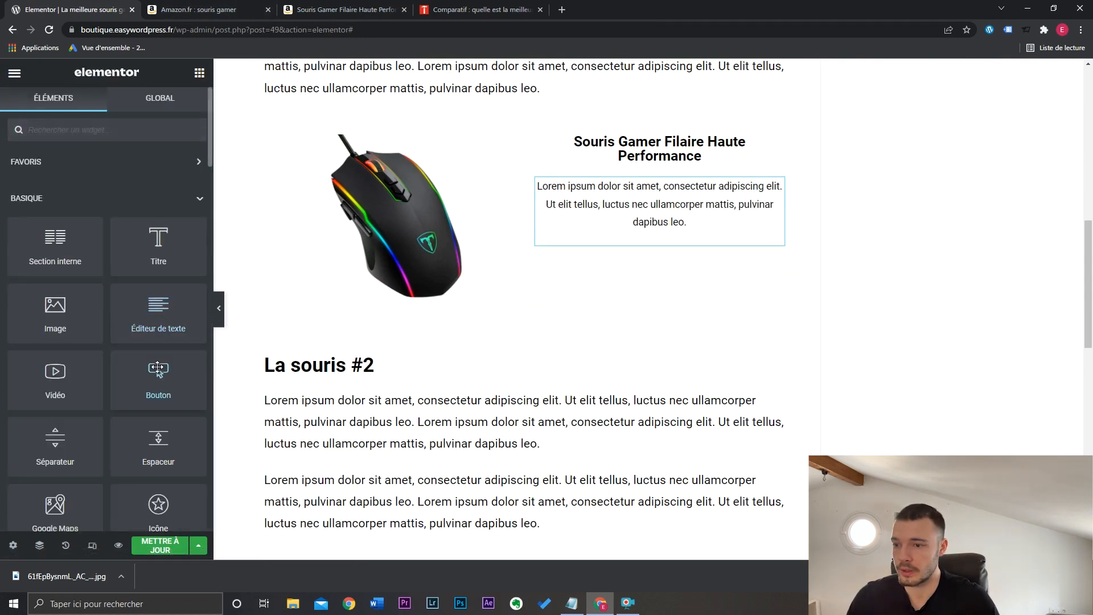
{"action": "left_click_drag", "start_coordinate": [157, 367], "coordinate": [694, 236]}
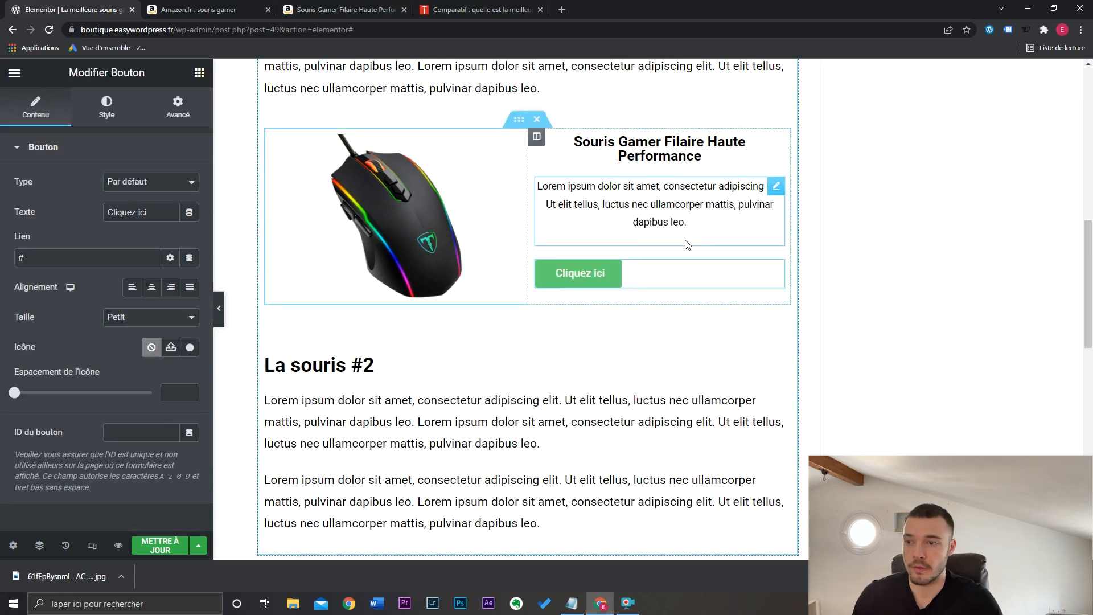
{"action": "left_click", "coordinate": [155, 295]}
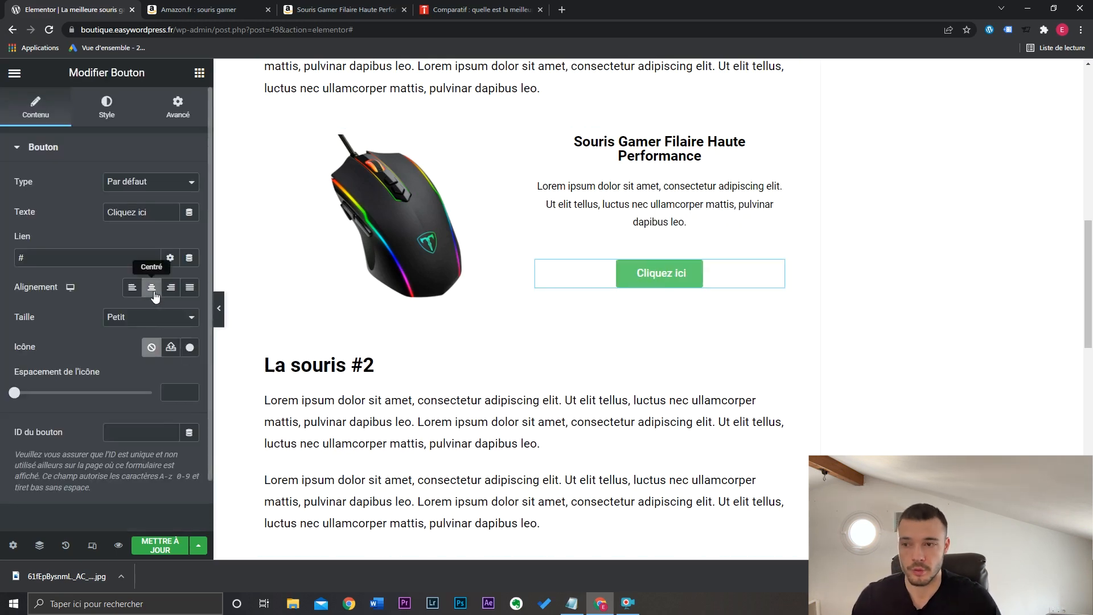
{"action": "type", "text": "Voir sur"}
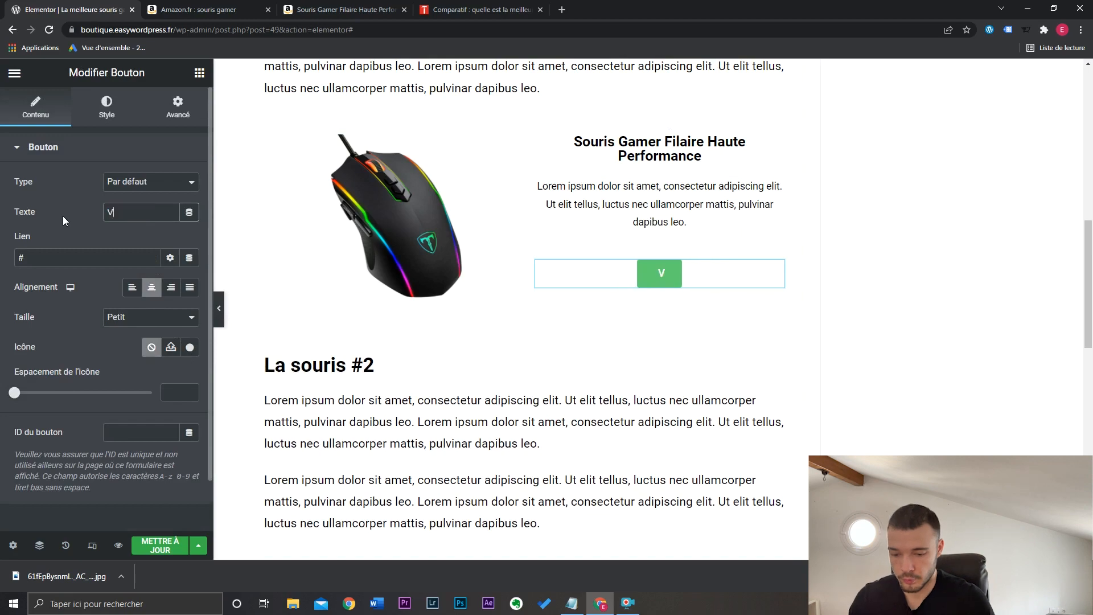
{"action": "left_click", "coordinate": [320, 7]}
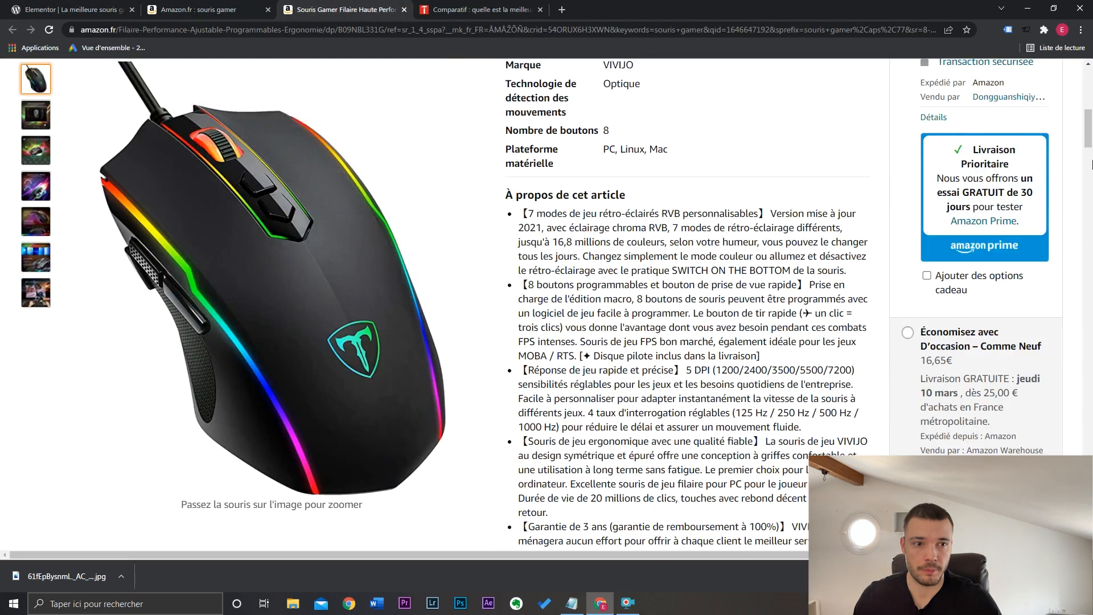
{"action": "left_click_drag", "start_coordinate": [1088, 129], "coordinate": [1089, 99]}
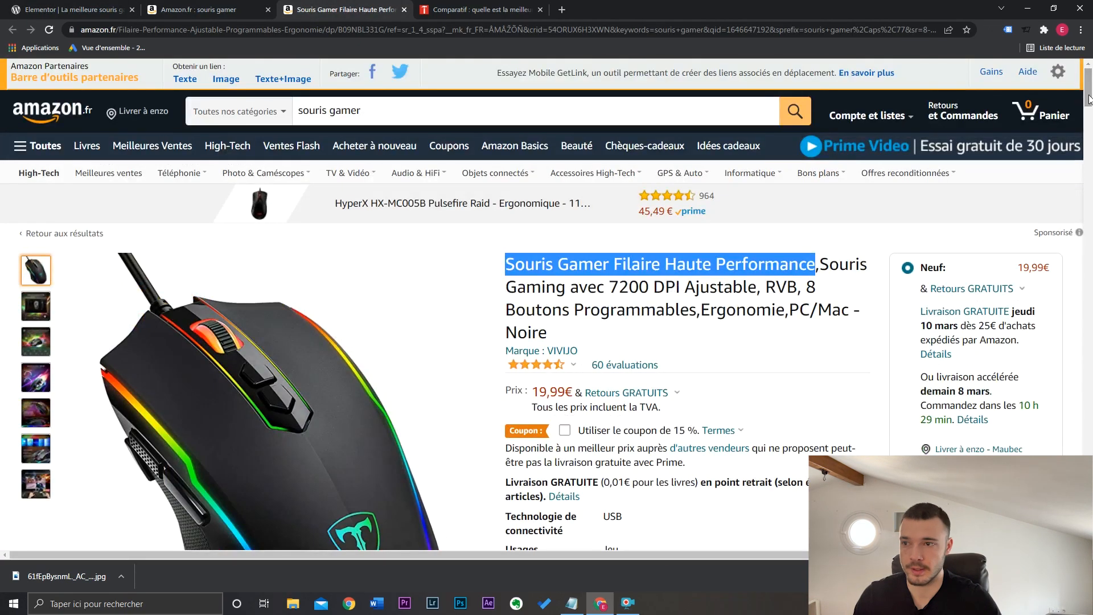
{"action": "left_click", "coordinate": [192, 83]}
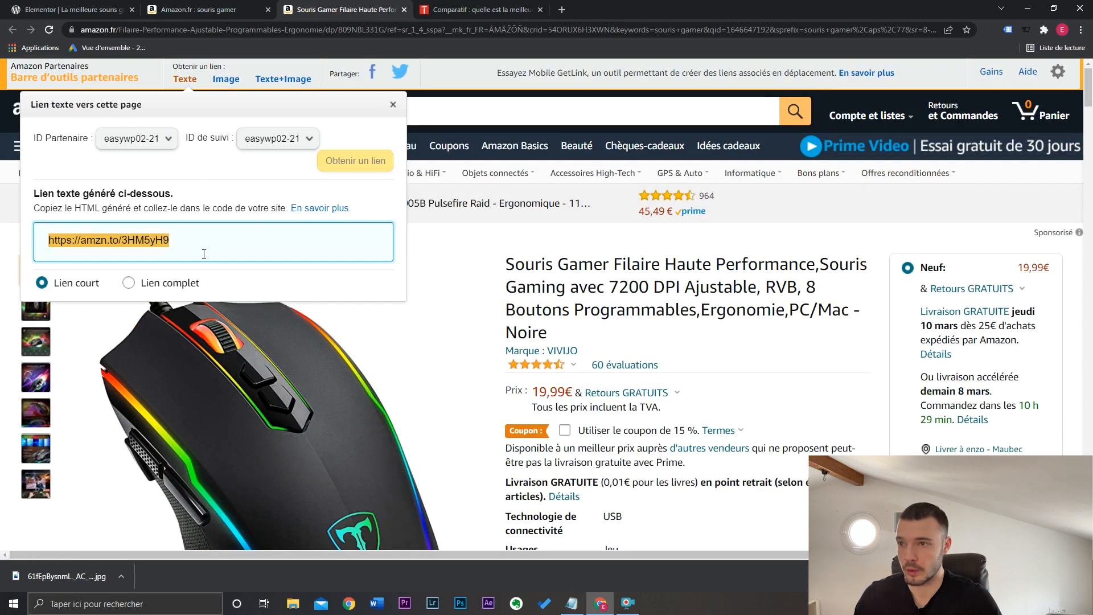
{"action": "left_click", "coordinate": [75, 7]}
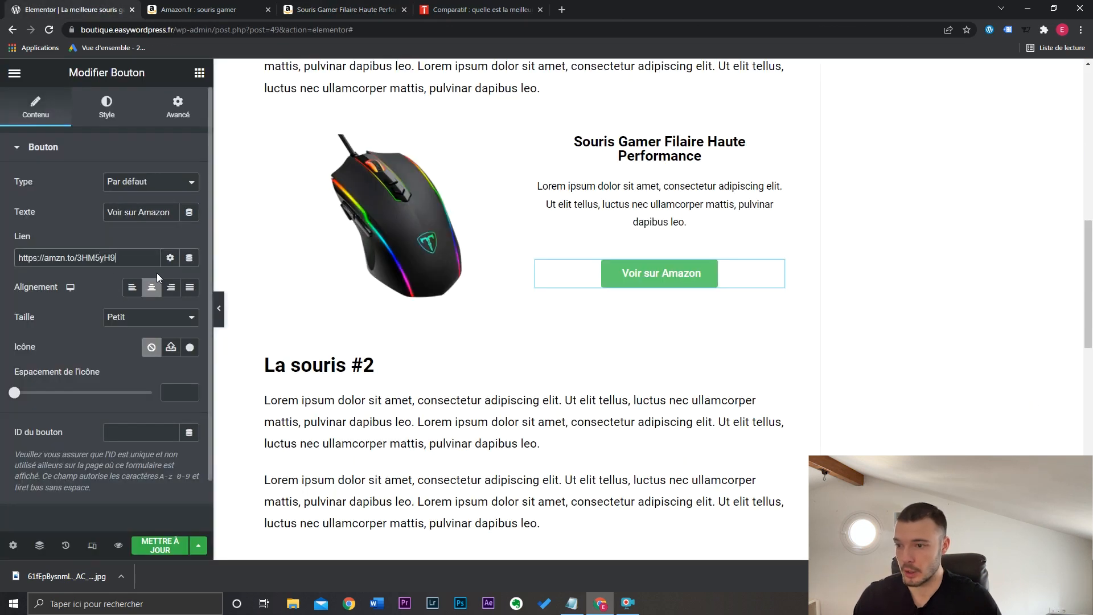
{"action": "left_click", "coordinate": [169, 257]}
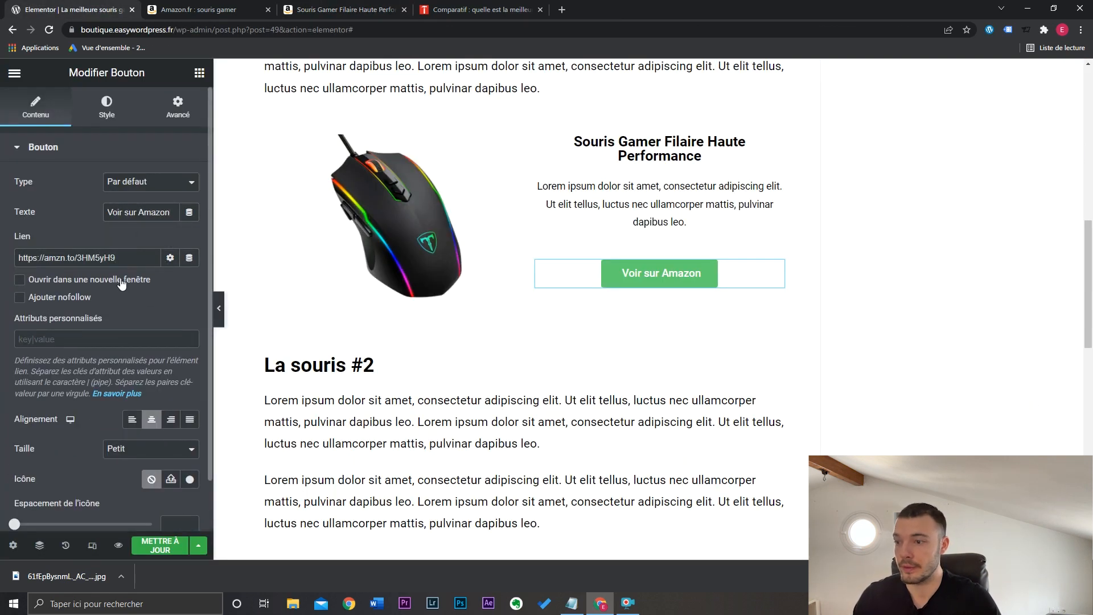
{"action": "left_click", "coordinate": [121, 284]}
- Change the button's background colour to the golden yellow #CEB961
{"action": "left_click", "coordinate": [116, 114]}
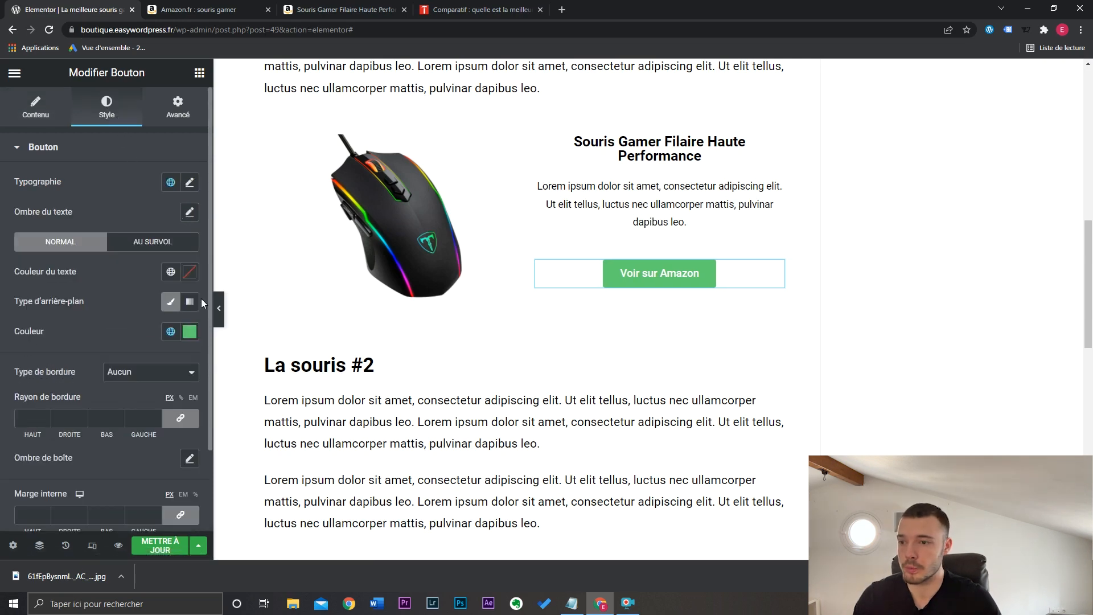
{"action": "left_click", "coordinate": [188, 332]}
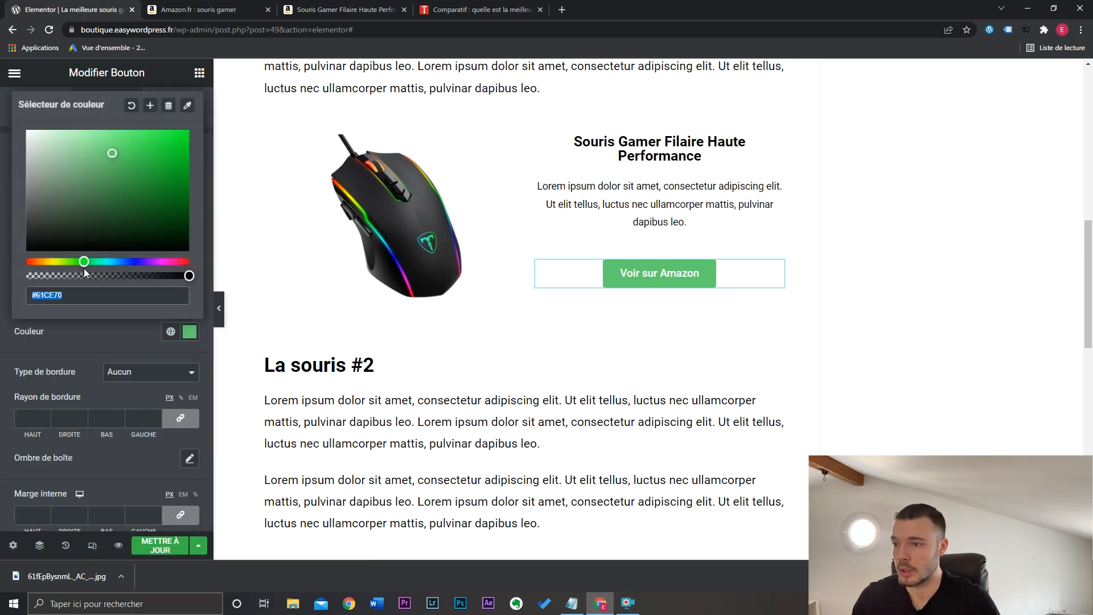
{"action": "left_click_drag", "start_coordinate": [66, 266], "coordinate": [47, 262]}
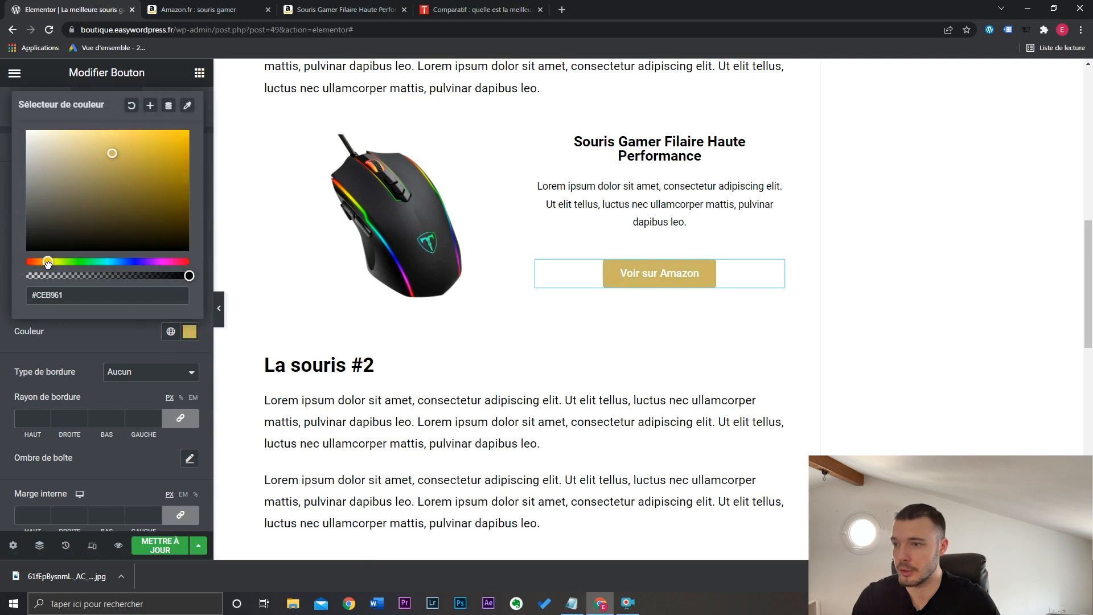
- Sample the orange of Amazon's "Acheter cet article" button on the mouse's product page with the browser's element inspector
{"action": "left_click", "coordinate": [344, 10]}
{"action": "right_click", "coordinate": [766, 283]}
{"action": "left_click", "coordinate": [793, 452]}
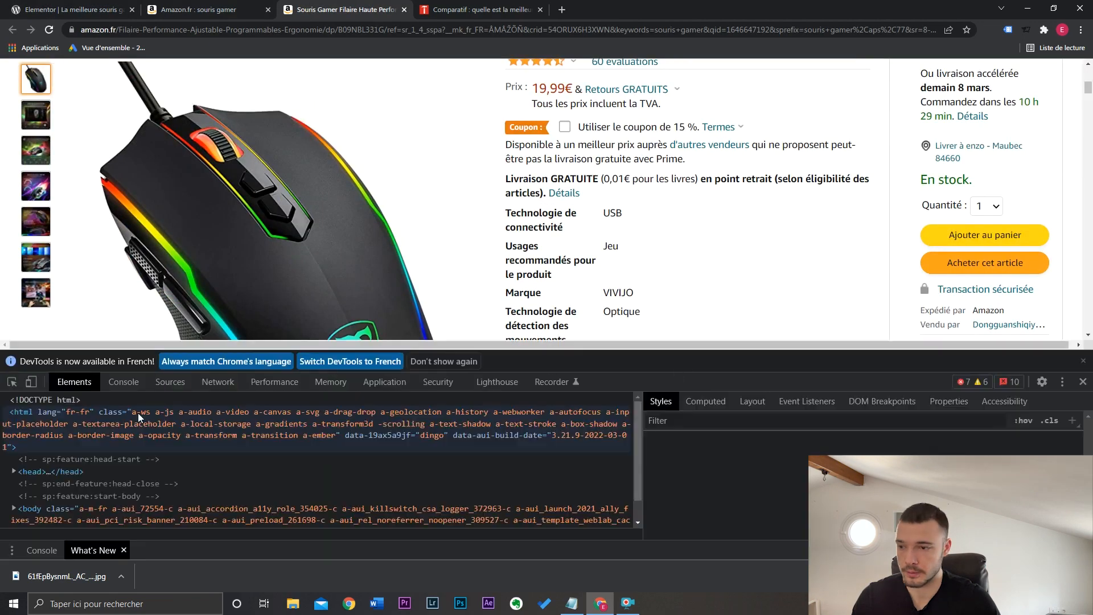
{"action": "left_click", "coordinate": [12, 382]}
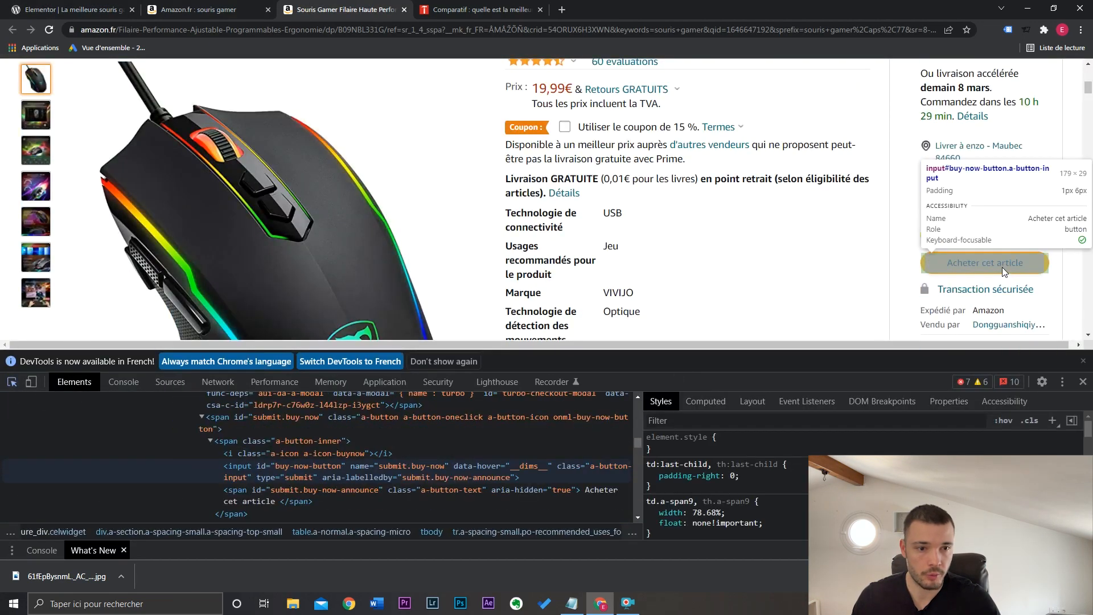
{"action": "left_click", "coordinate": [1002, 267]}
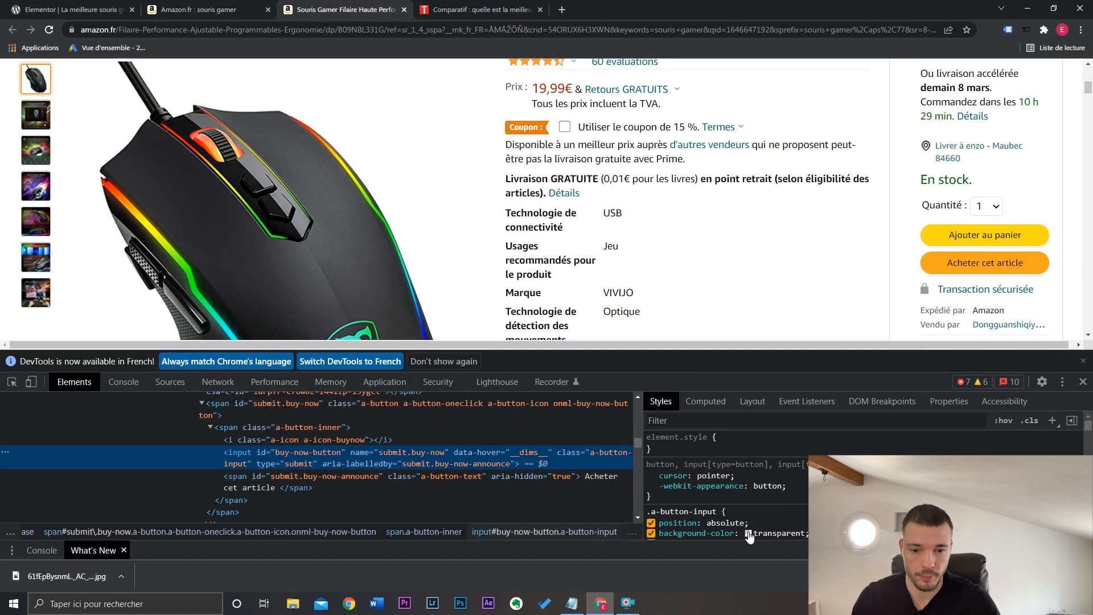
{"action": "scroll", "coordinate": [749, 538], "scroll_direction": "down", "scroll_amount": 2}
{"action": "left_click", "coordinate": [748, 457]}
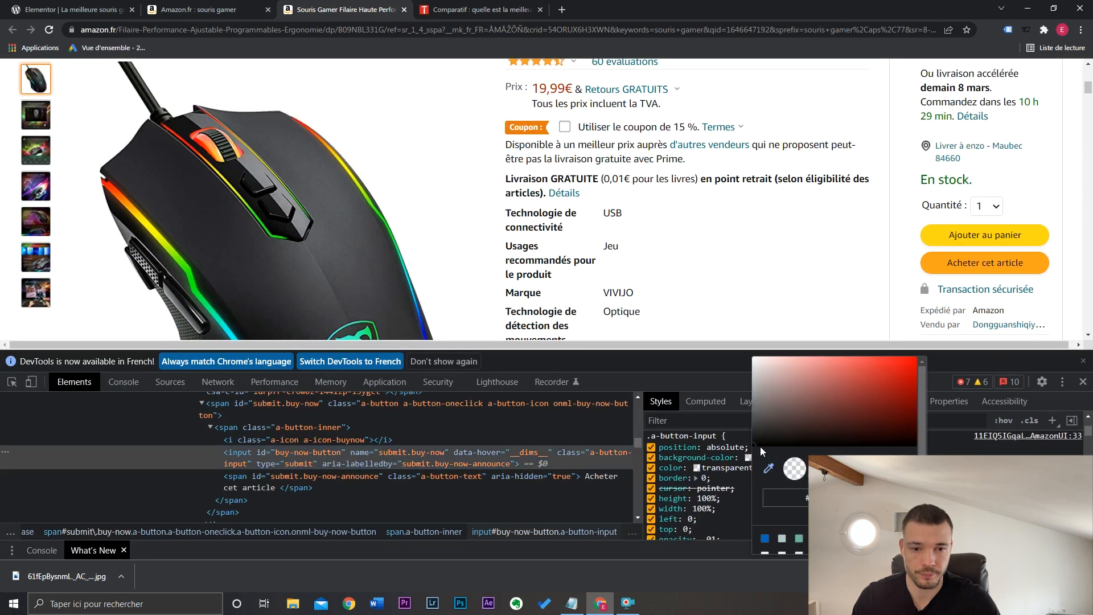
{"action": "left_click", "coordinate": [939, 262]}
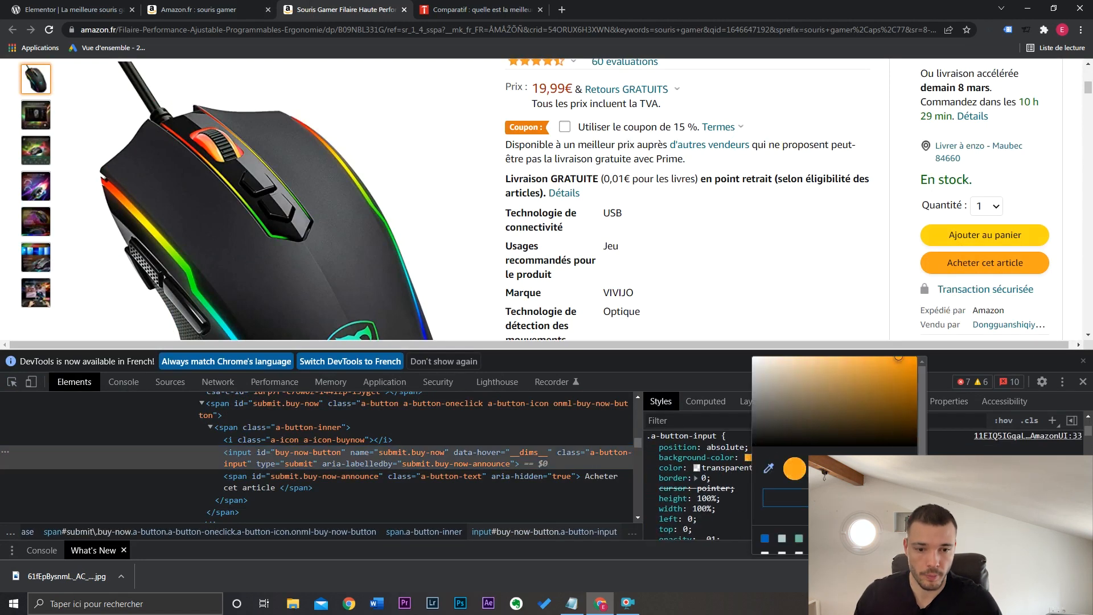
{"action": "left_click", "coordinate": [1083, 381]}
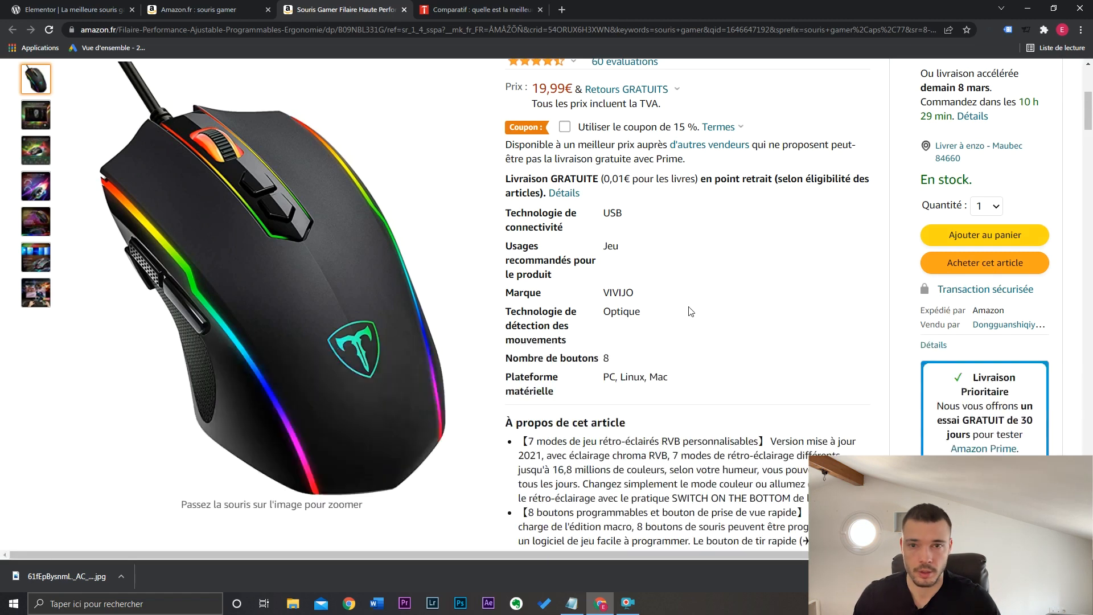
- Set the "Voir sur Amazon" button's background colour to Amazon's orange, #ffa41c
{"action": "left_click", "coordinate": [69, 5]}
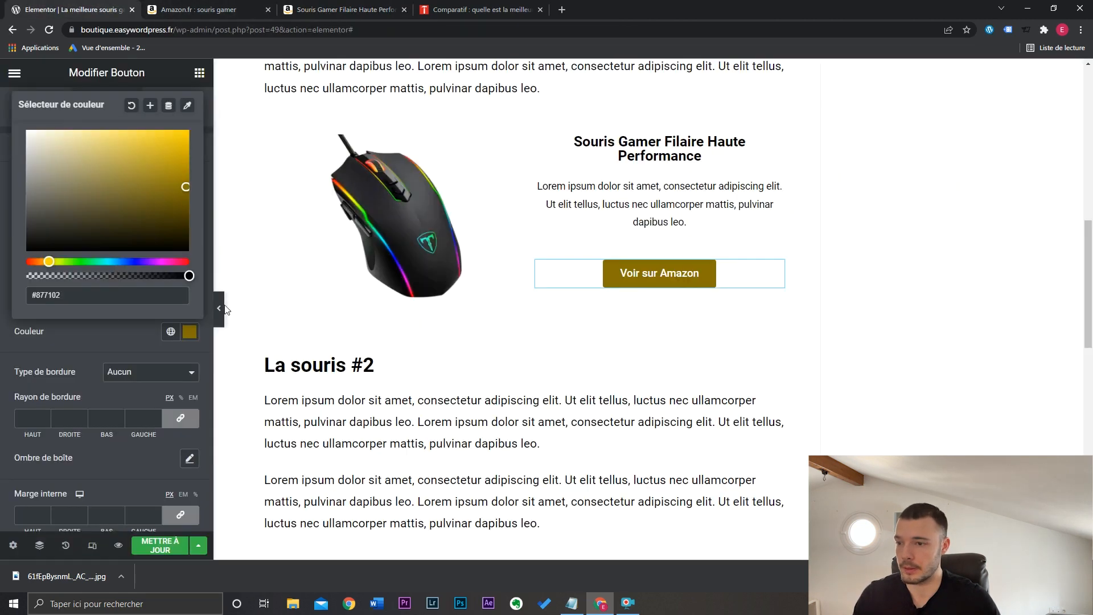
{"action": "triple_click", "coordinate": [105, 299]}
{"action": "type", "text": "#ffa41c"}
{"action": "left_click", "coordinate": [580, 274]}
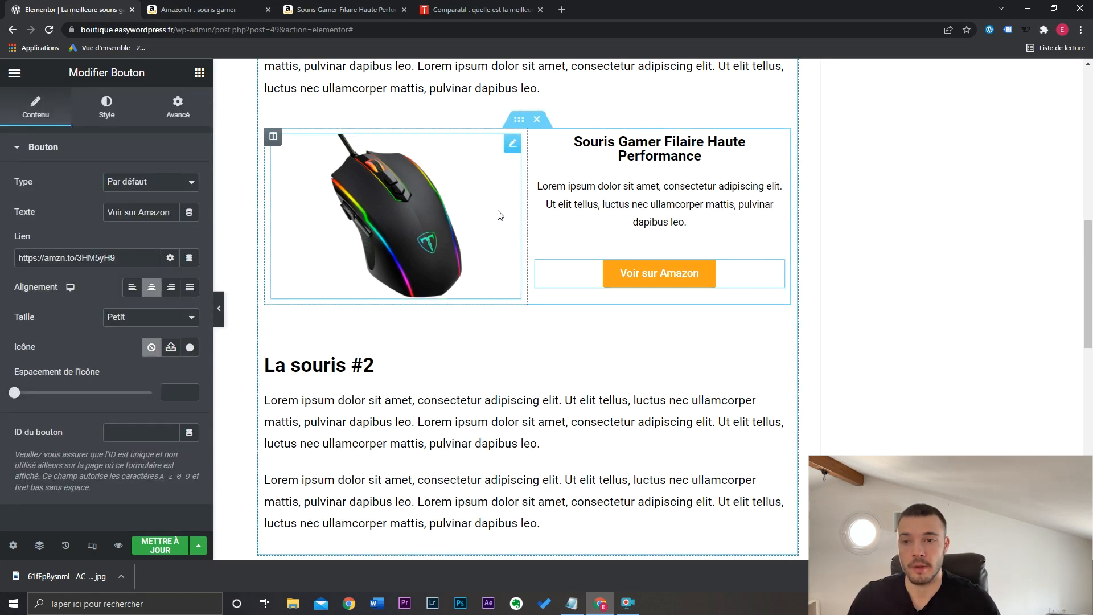
- Generate Amazon's short partner text link for the mouse again and copy it for the product image
{"action": "left_click", "coordinate": [421, 217]}
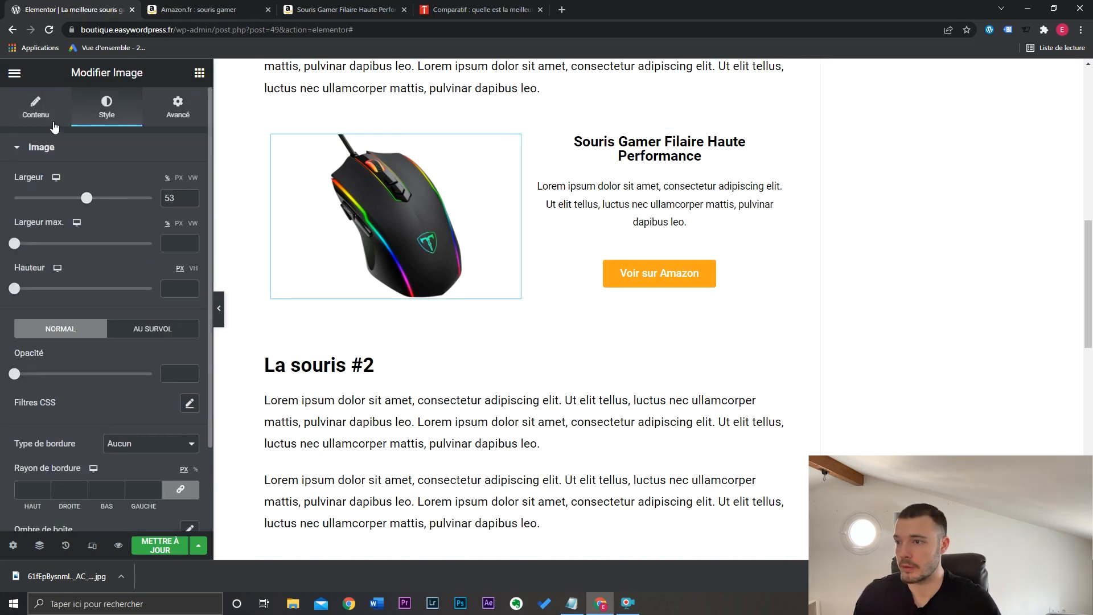
{"action": "left_click", "coordinate": [336, 10]}
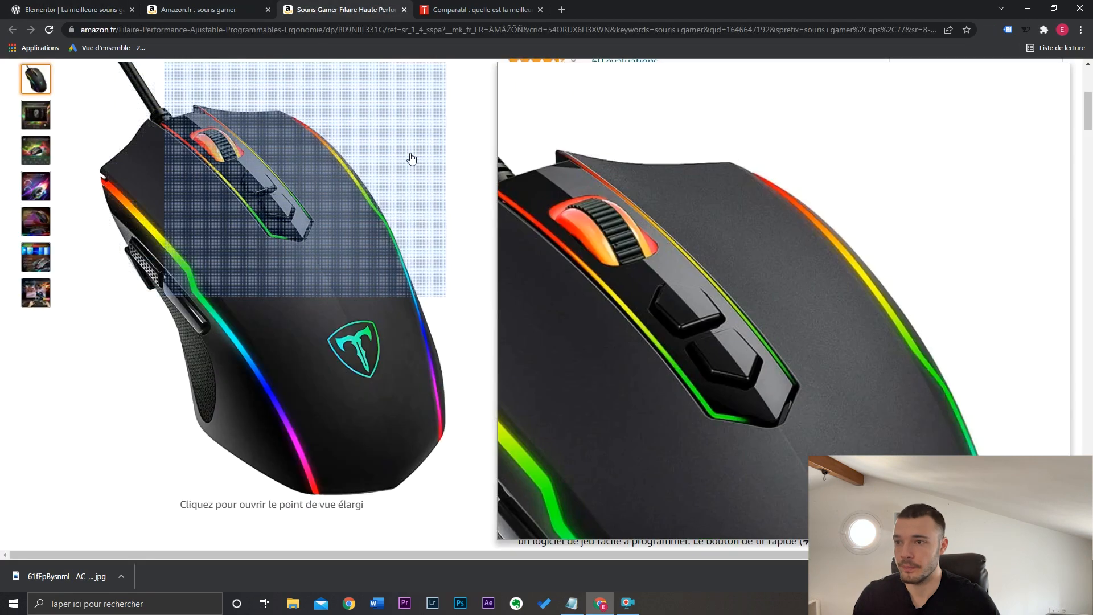
{"action": "scroll", "coordinate": [495, 231], "scroll_direction": "up", "scroll_amount": 4}
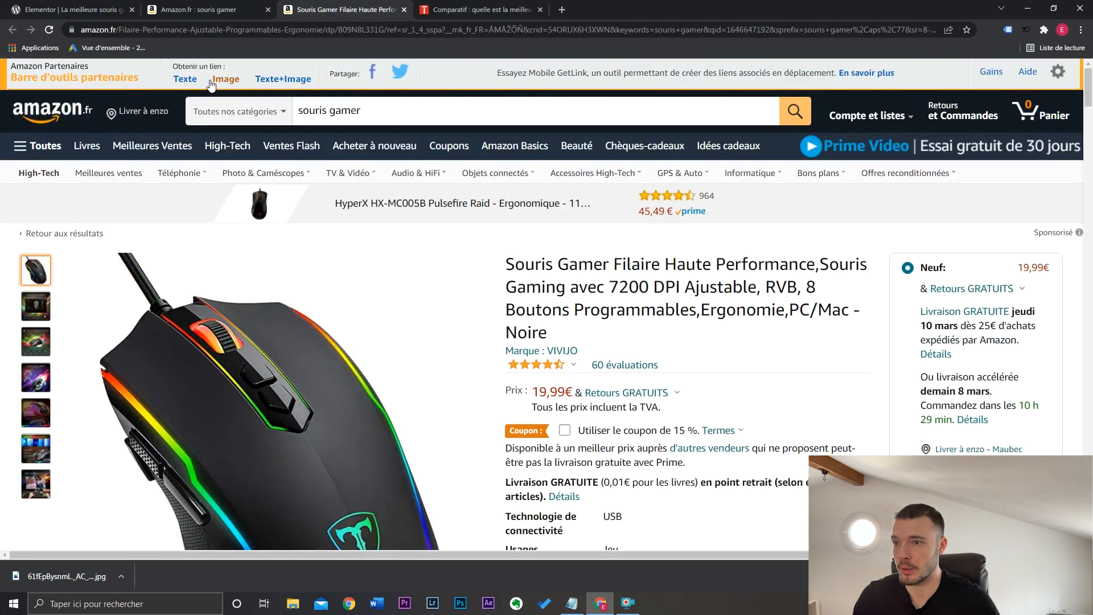
{"action": "left_click", "coordinate": [186, 79]}
{"action": "key", "text": "ctrl+c"}
{"action": "left_click", "coordinate": [67, 10]}
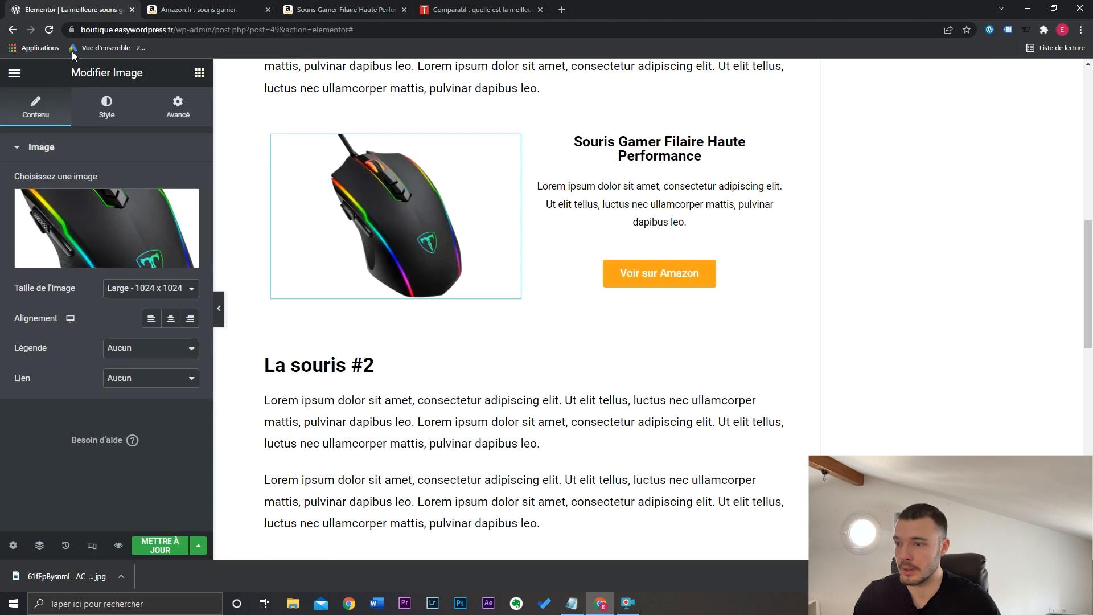
{"action": "left_click", "coordinate": [132, 404]}
{"action": "left_click", "coordinate": [126, 409]}
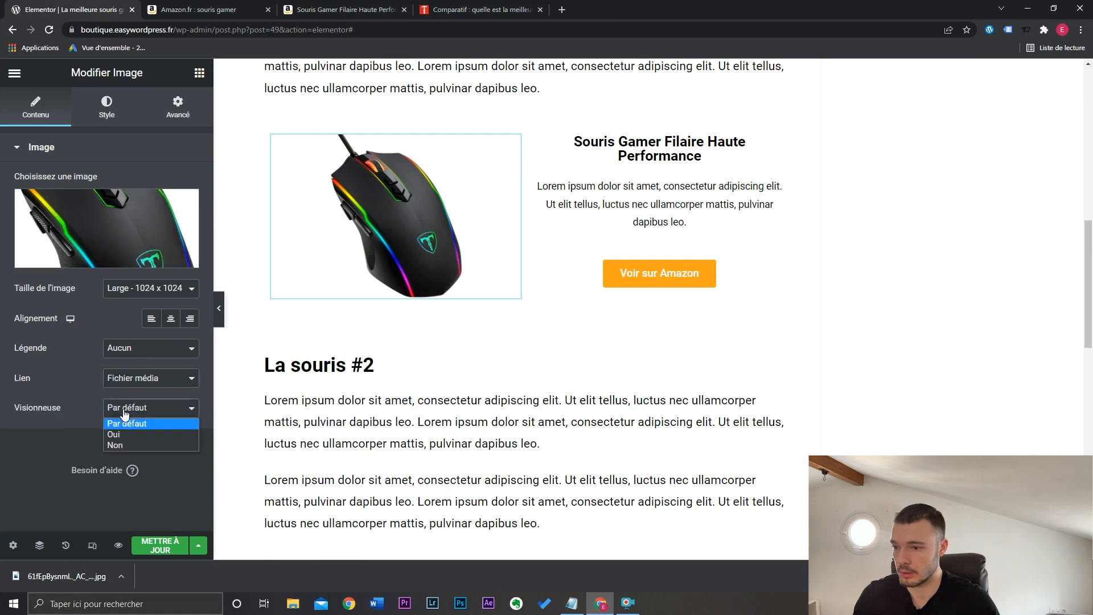
{"action": "left_click", "coordinate": [142, 418]}
{"action": "left_click", "coordinate": [145, 408]}
{"action": "key", "text": "ctrl+v"}
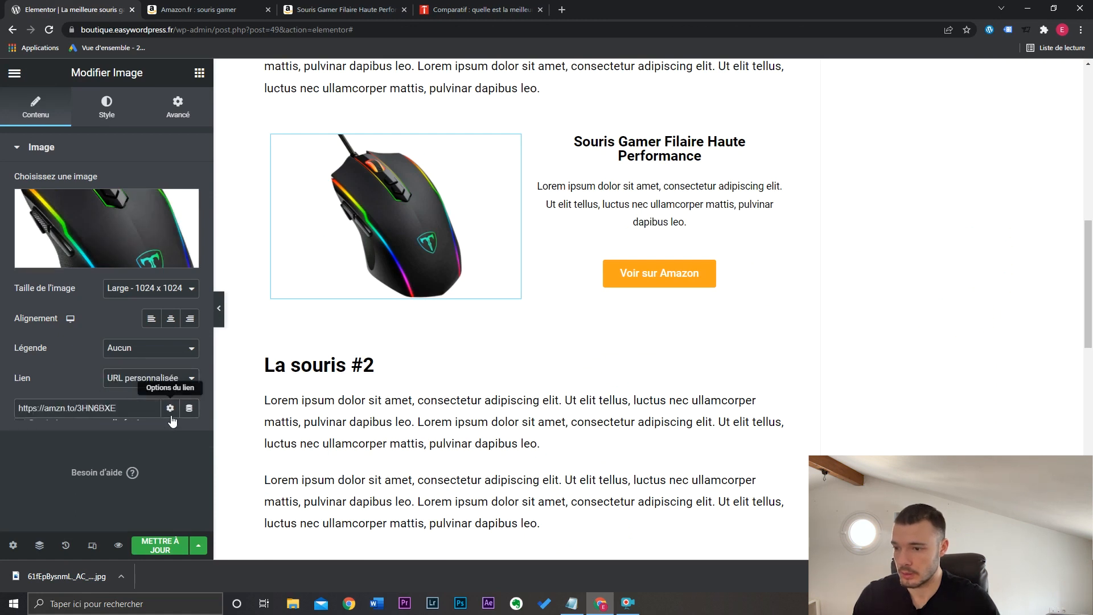
{"action": "left_click", "coordinate": [170, 407]}
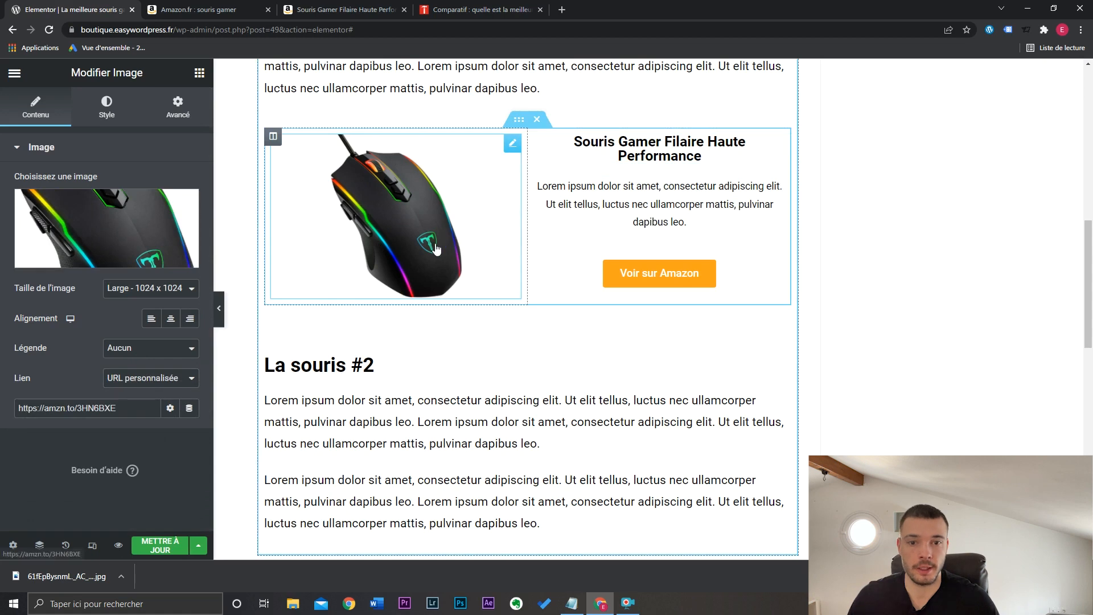
- Copy the first mouse's product section and paste it into a new inner section below the "La souris #2" text
{"action": "scroll", "coordinate": [563, 239], "scroll_direction": "down", "scroll_amount": 3}
{"action": "scroll", "coordinate": [690, 231], "scroll_direction": "up", "scroll_amount": 2}
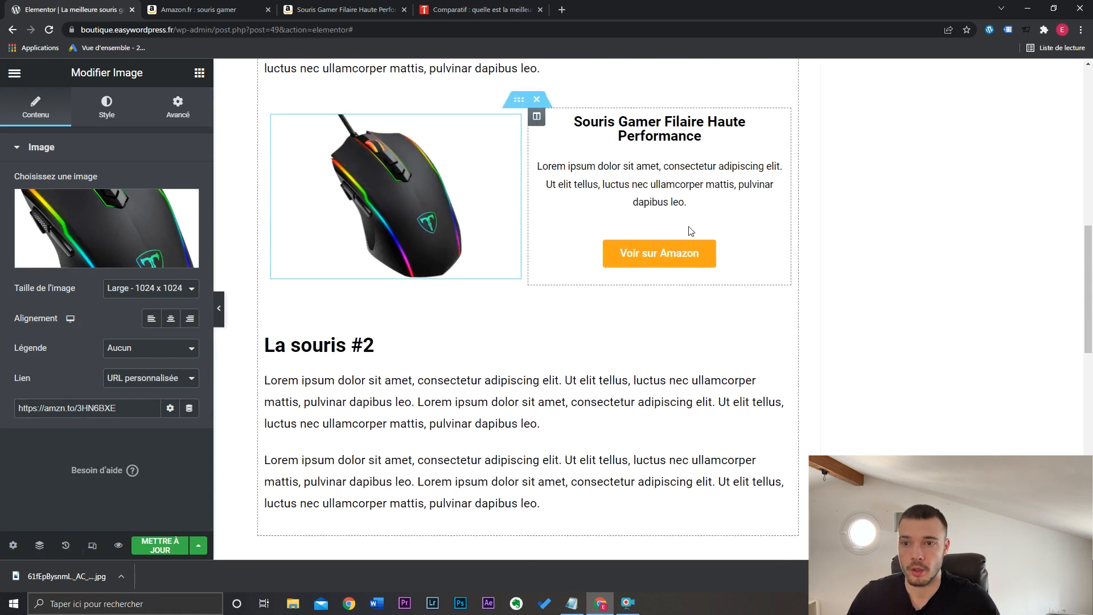
{"action": "right_click", "coordinate": [517, 109]}
{"action": "left_click", "coordinate": [555, 168]}
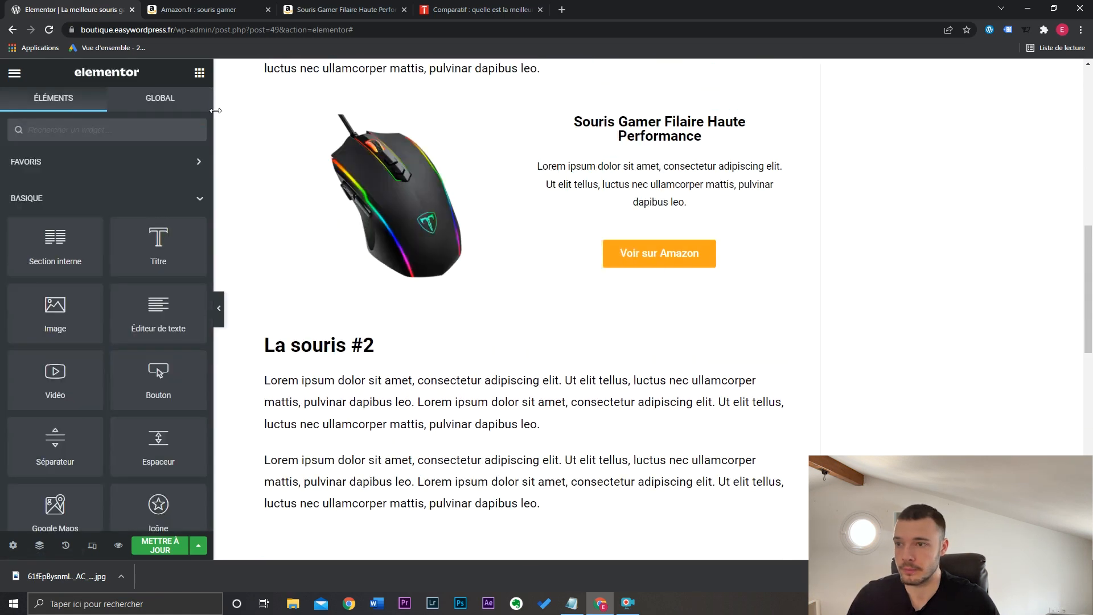
{"action": "left_click_drag", "start_coordinate": [55, 245], "coordinate": [562, 447]}
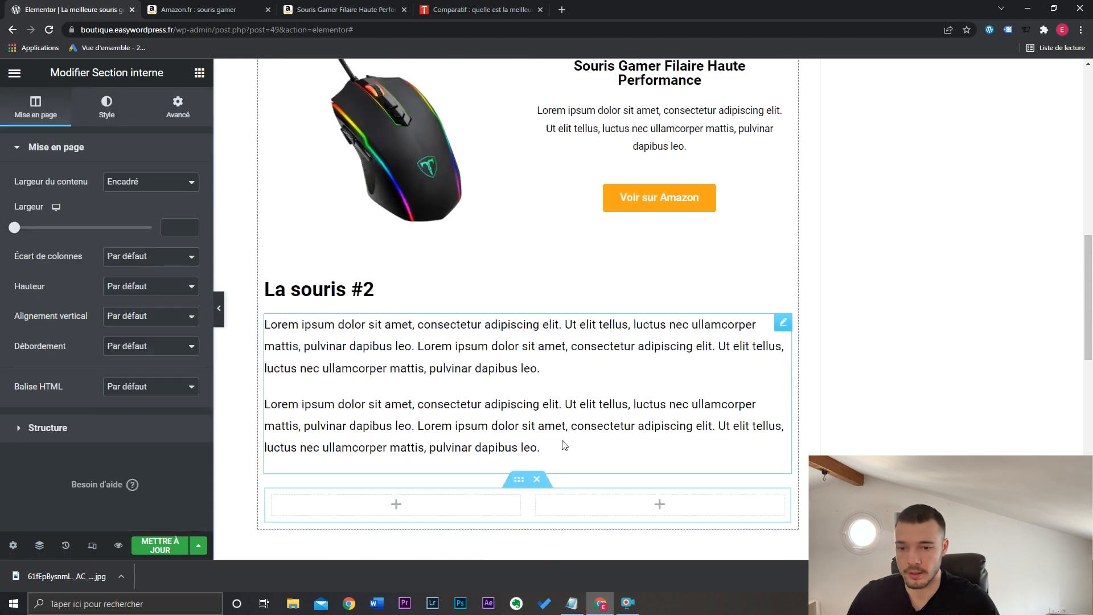
{"action": "right_click", "coordinate": [518, 311]}
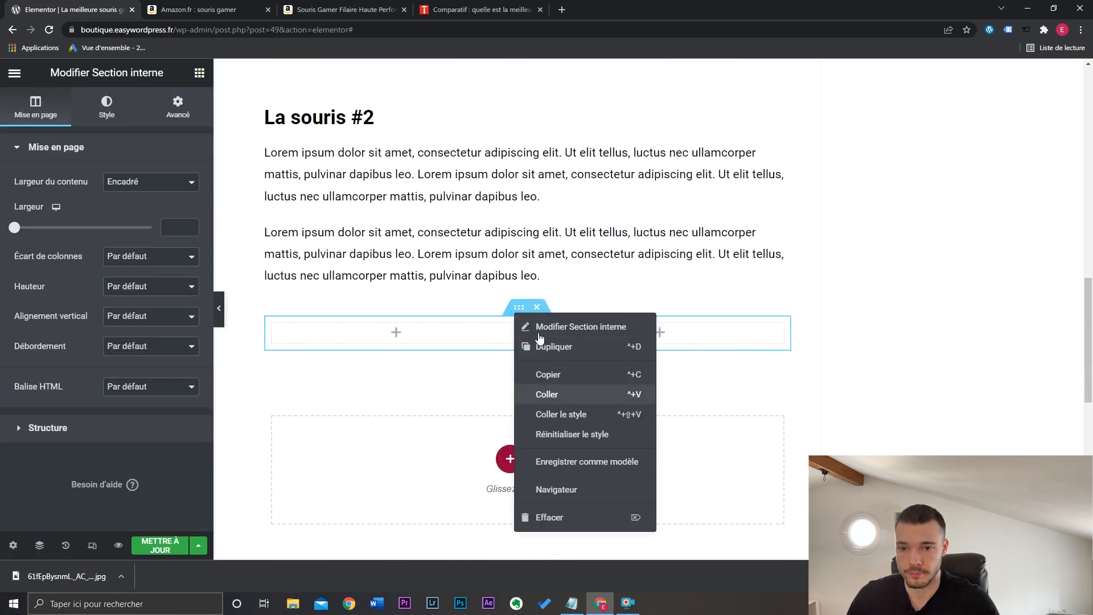
{"action": "left_click", "coordinate": [546, 394]}
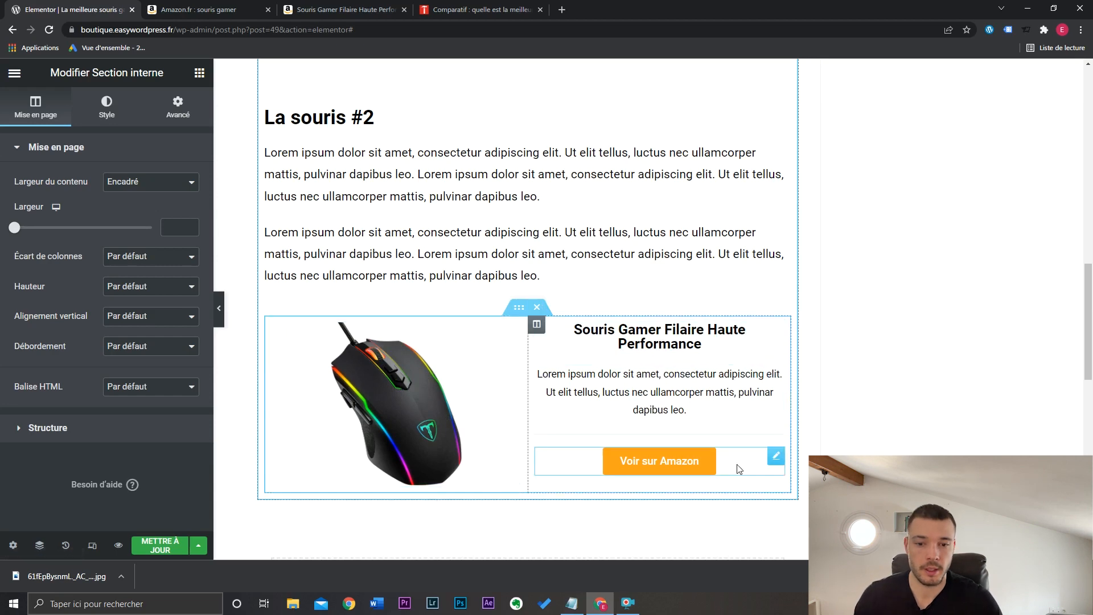
- Check the pros and cons layout in the tom's Hardware comparison and add a two-column inner section below the first mouse's product block
{"action": "left_click_drag", "start_coordinate": [1088, 359], "coordinate": [1088, 273]}
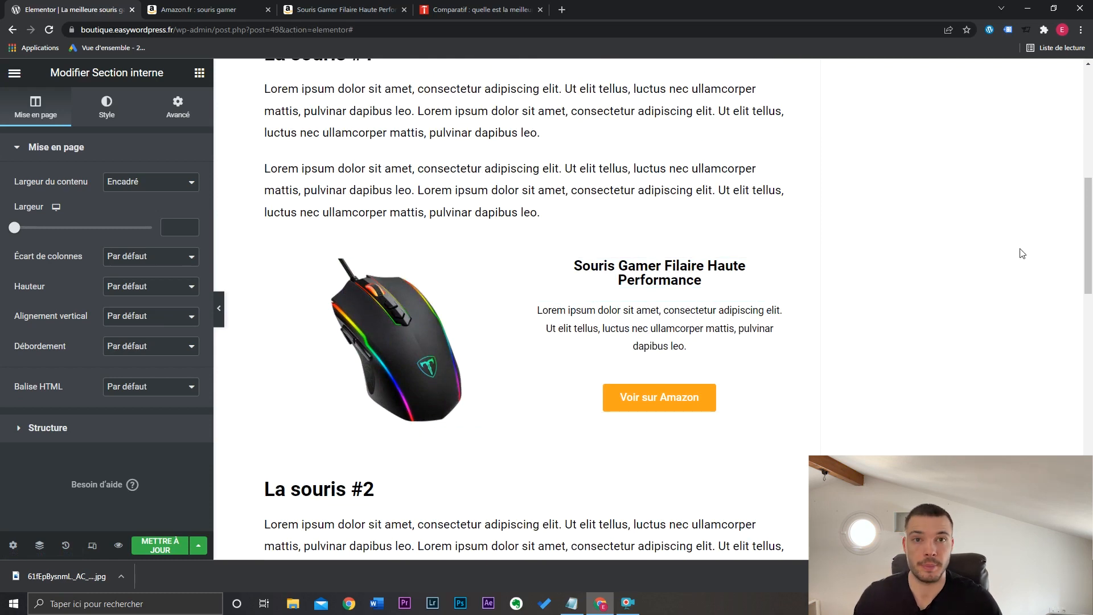
{"action": "left_click", "coordinate": [456, 10]}
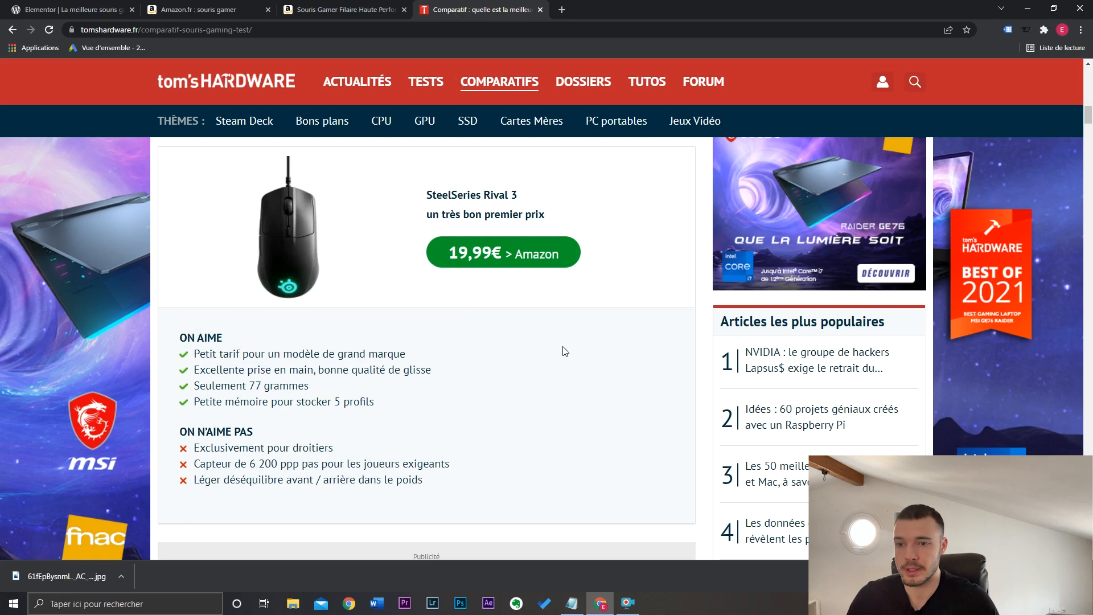
{"action": "left_click", "coordinate": [52, 6]}
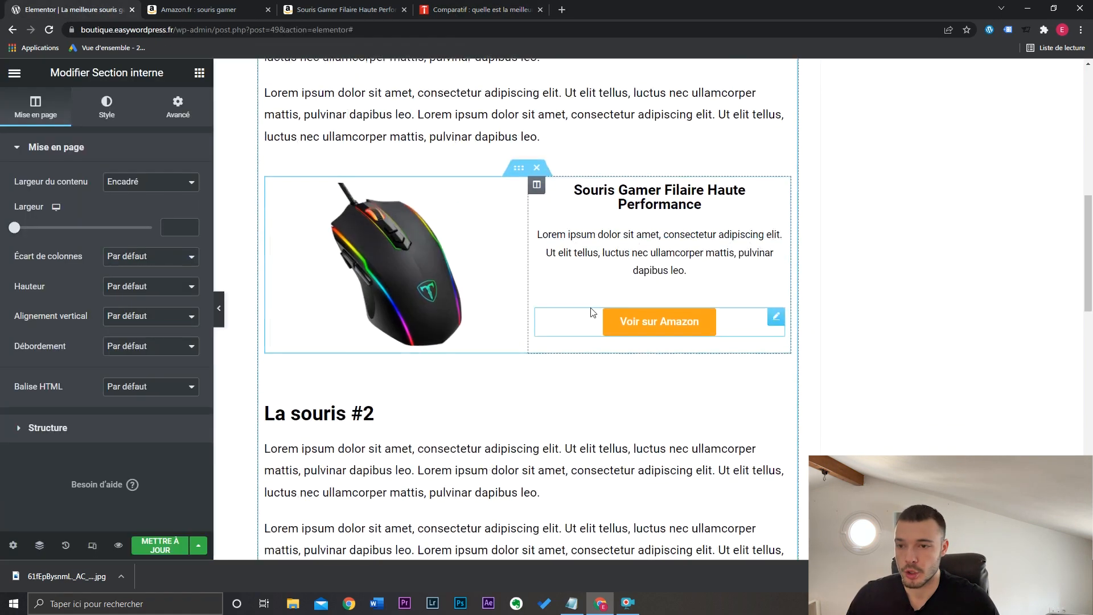
{"action": "left_click", "coordinate": [199, 72]}
{"action": "left_click_drag", "start_coordinate": [57, 249], "coordinate": [538, 359]}
- Delete one column of the new inner section and duplicate the remaining column to have two again
{"action": "right_click", "coordinate": [538, 373]}
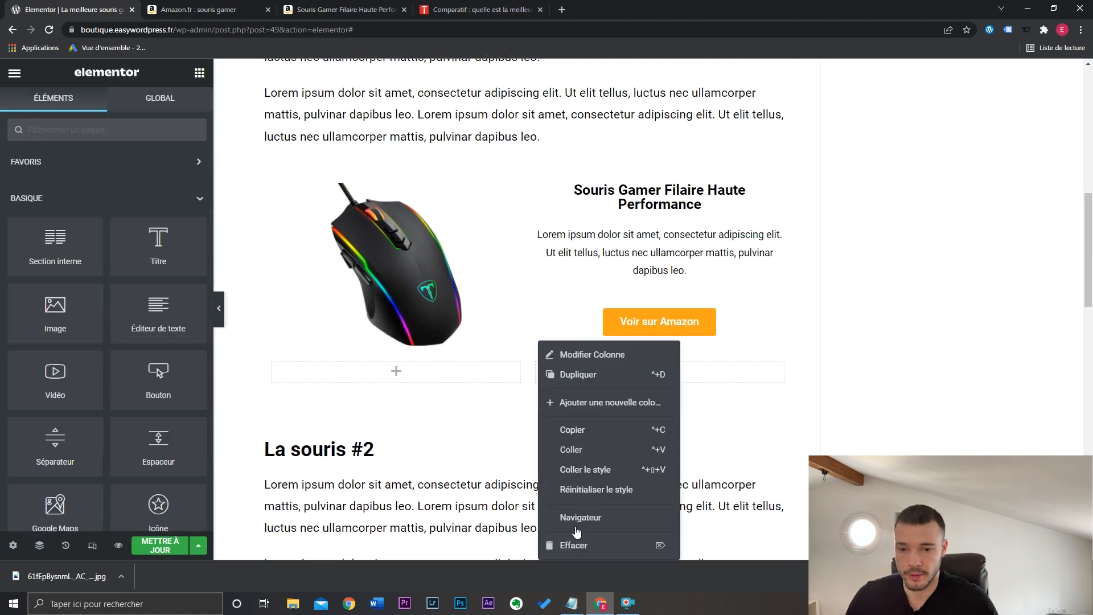
{"action": "left_click", "coordinate": [561, 538]}
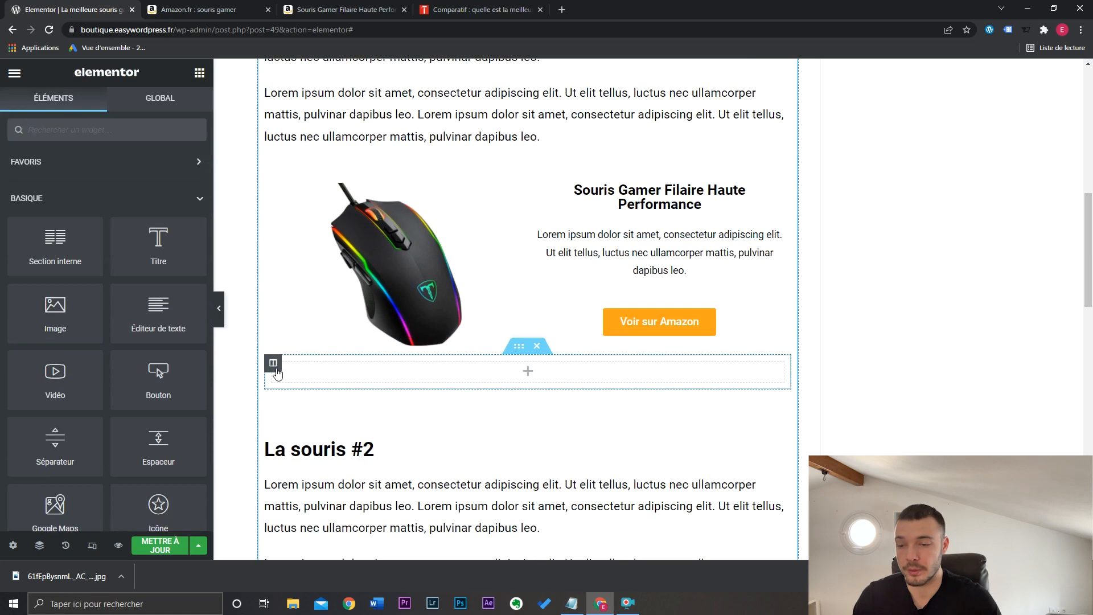
{"action": "right_click", "coordinate": [275, 369]}
{"action": "left_click", "coordinate": [319, 398]}
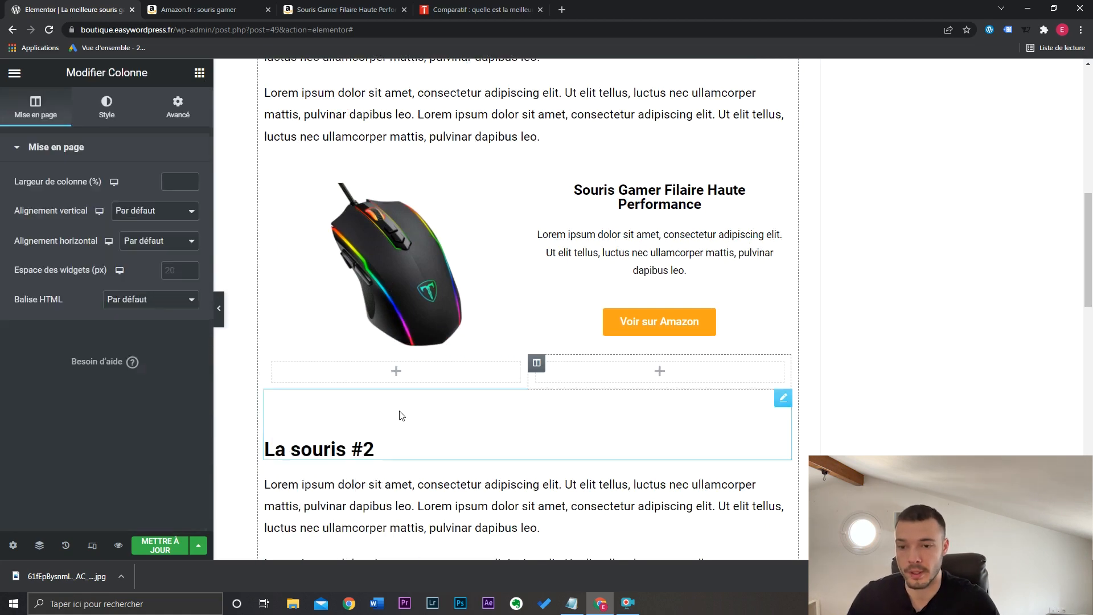
- Add the heading "Points Positifs" to the first column of the new inner section, centred and in black
{"action": "left_click", "coordinate": [199, 73]}
{"action": "left_click_drag", "start_coordinate": [158, 245], "coordinate": [408, 371]}
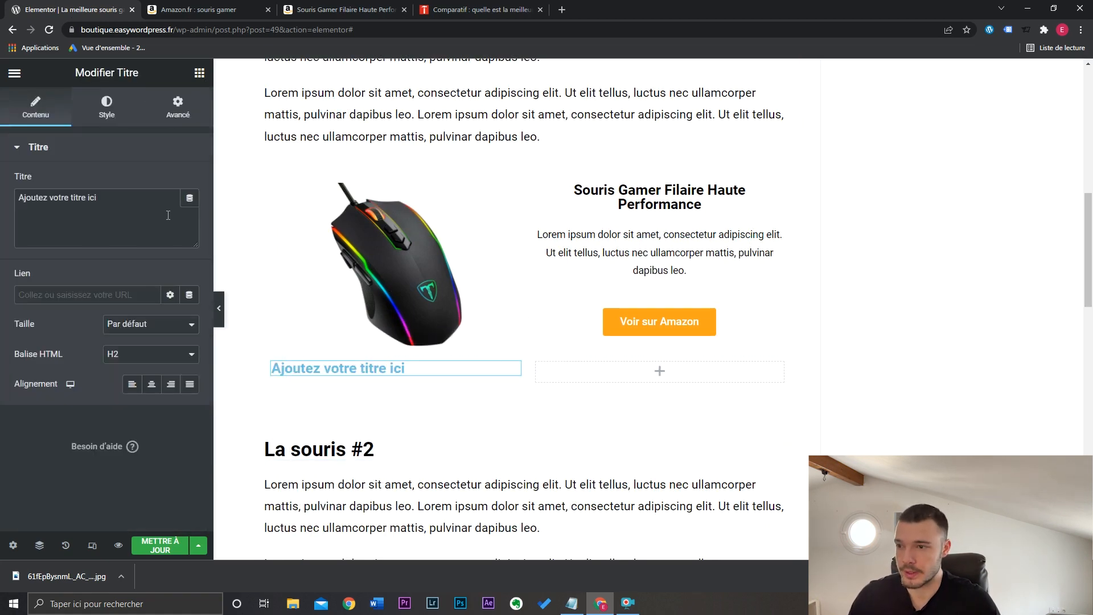
{"action": "left_click", "coordinate": [151, 386]}
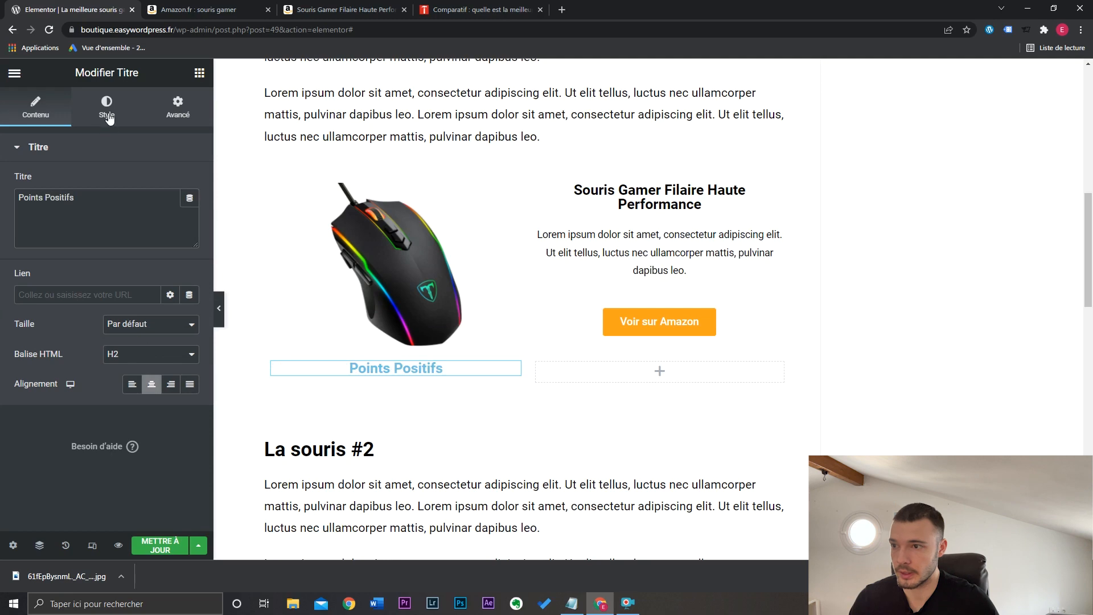
{"action": "left_click", "coordinate": [110, 119]}
{"action": "left_click", "coordinate": [189, 182]}
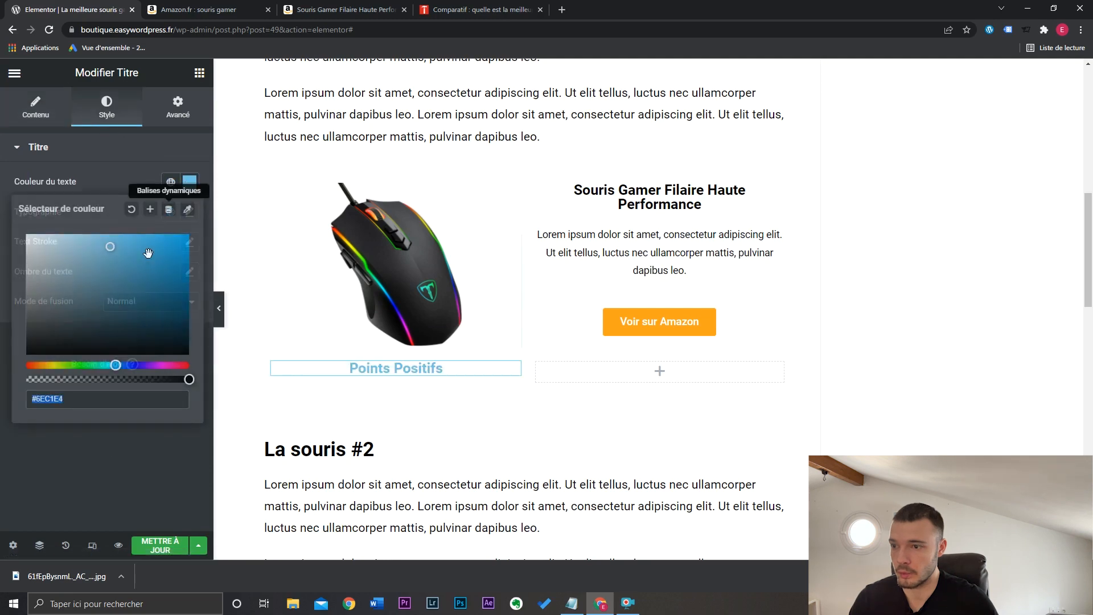
{"action": "left_click_drag", "start_coordinate": [147, 254], "coordinate": [29, 472]}
{"action": "left_click", "coordinate": [30, 471]}
- Copy the "Points Positifs" heading into the second column and change its text to "Points Négatifs"
{"action": "right_click", "coordinate": [481, 368]}
{"action": "left_click", "coordinate": [542, 405]}
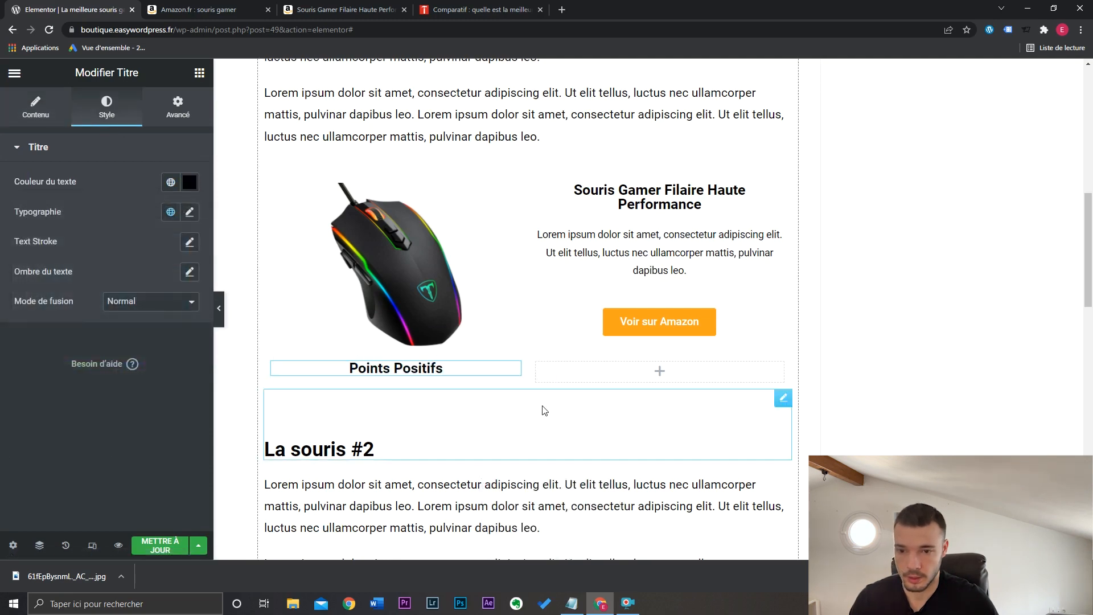
{"action": "right_click", "coordinate": [603, 373]}
{"action": "left_click", "coordinate": [636, 449]}
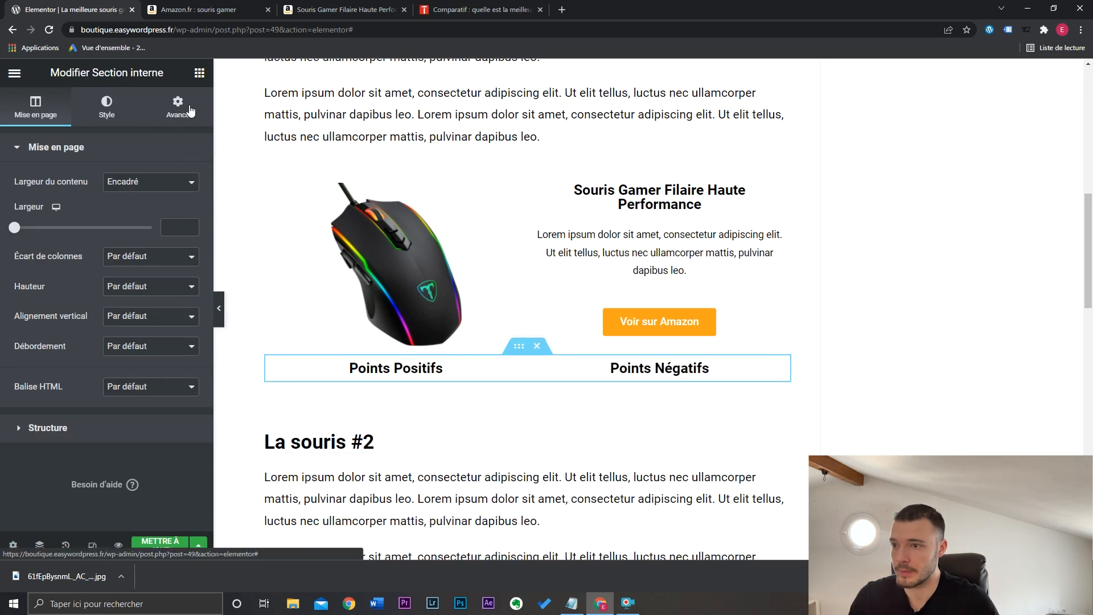
- Set the top margin of the inner section holding the two headings to 20 px
{"action": "left_click", "coordinate": [190, 110]}
{"action": "left_click", "coordinate": [32, 198]}
{"action": "type", "text": "20"}
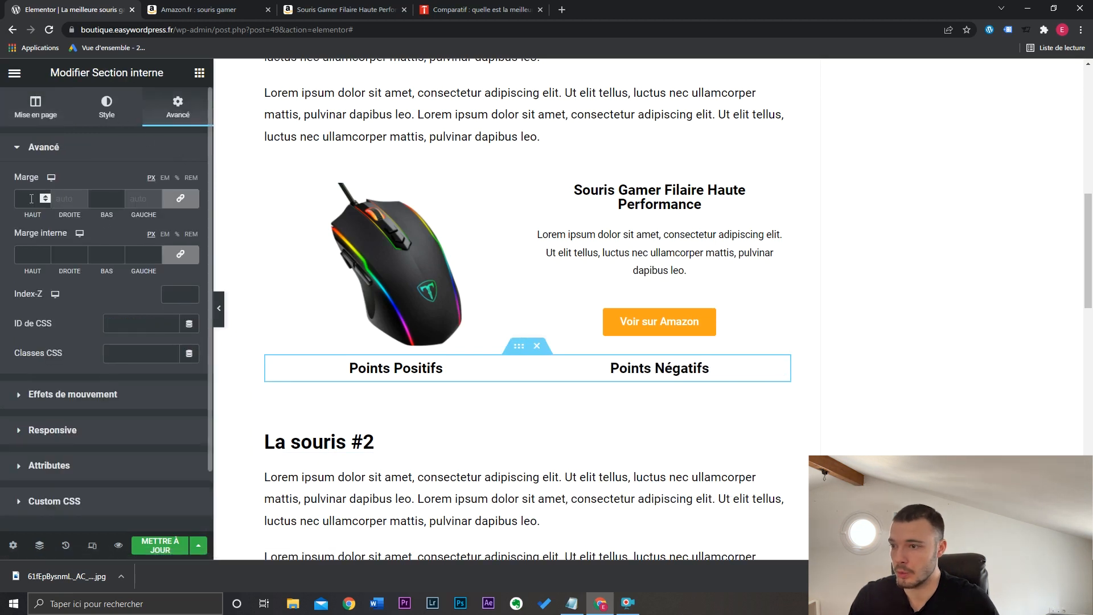
- Give the "Points Positifs" column a light green classic background, #E0FFDE
{"action": "left_click", "coordinate": [273, 377]}
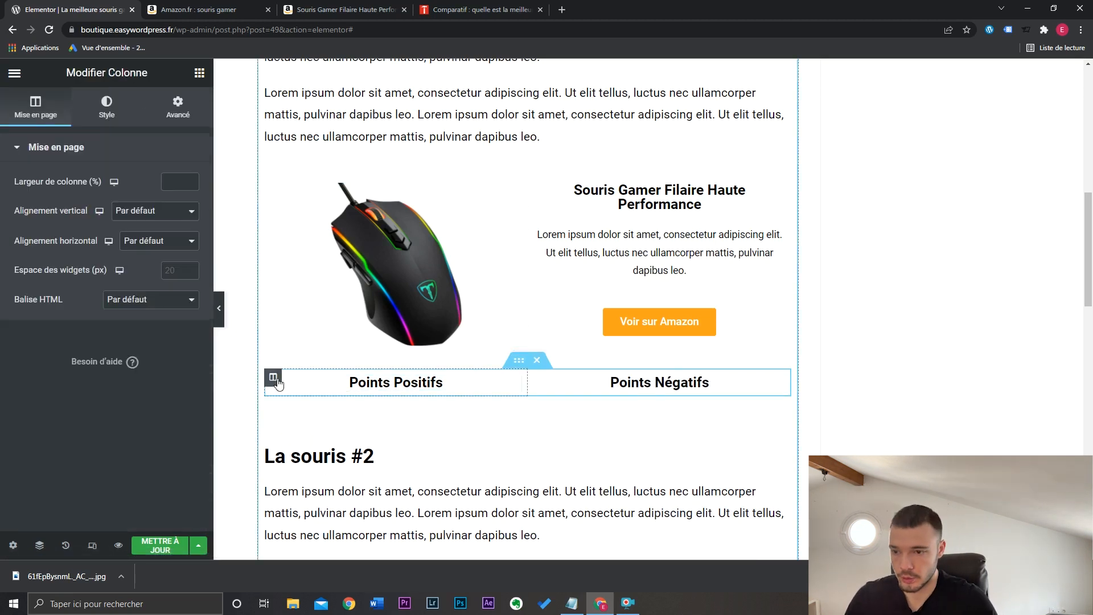
{"action": "left_click", "coordinate": [106, 118]}
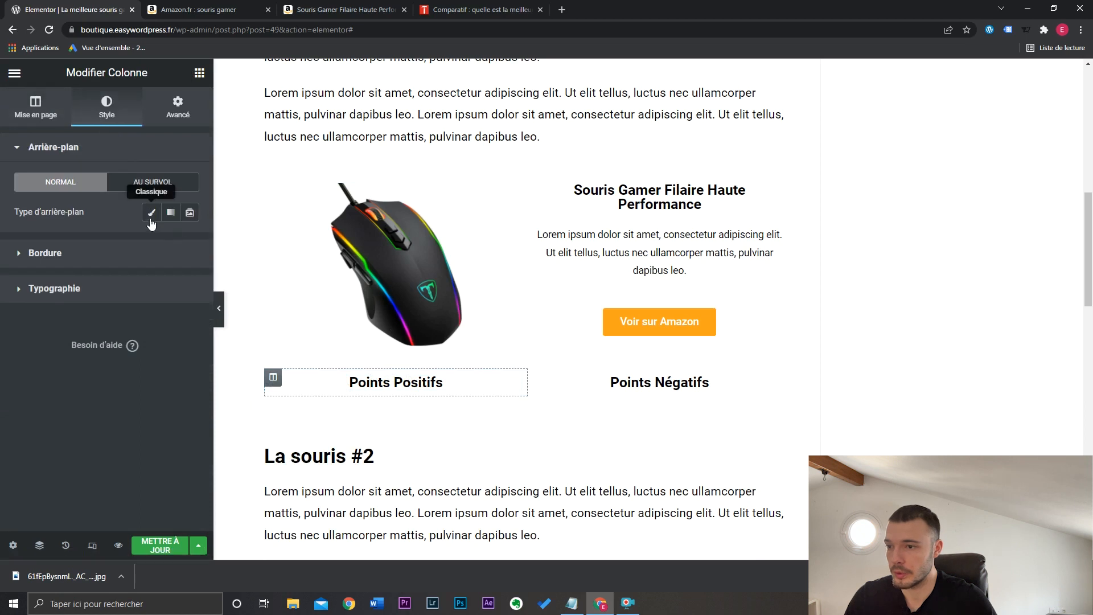
{"action": "left_click", "coordinate": [151, 212]}
{"action": "left_click", "coordinate": [181, 243]}
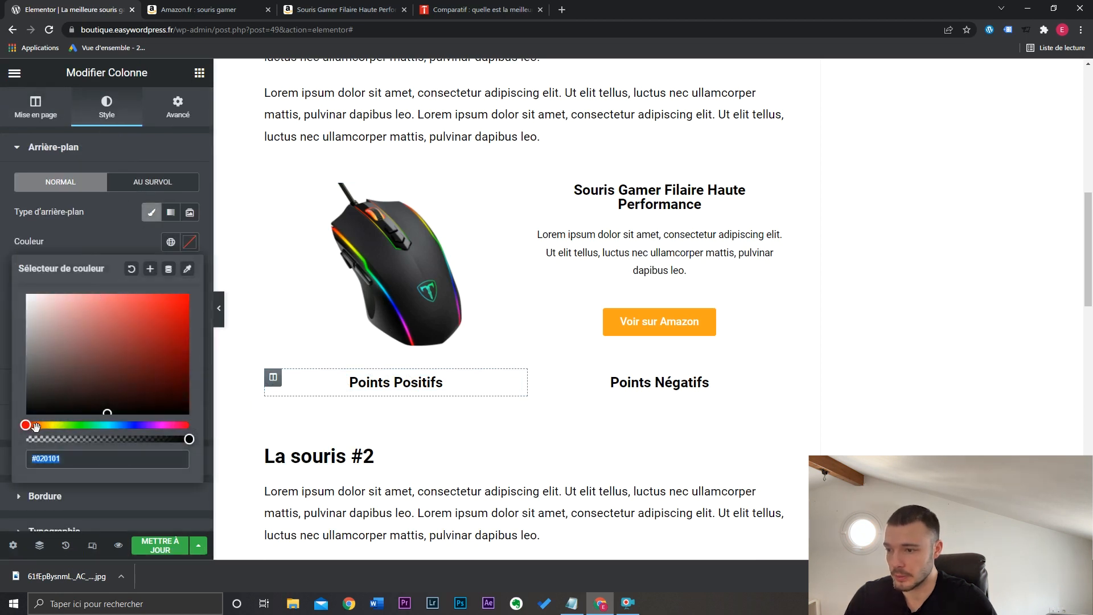
{"action": "left_click_drag", "start_coordinate": [36, 426], "coordinate": [47, 290]}
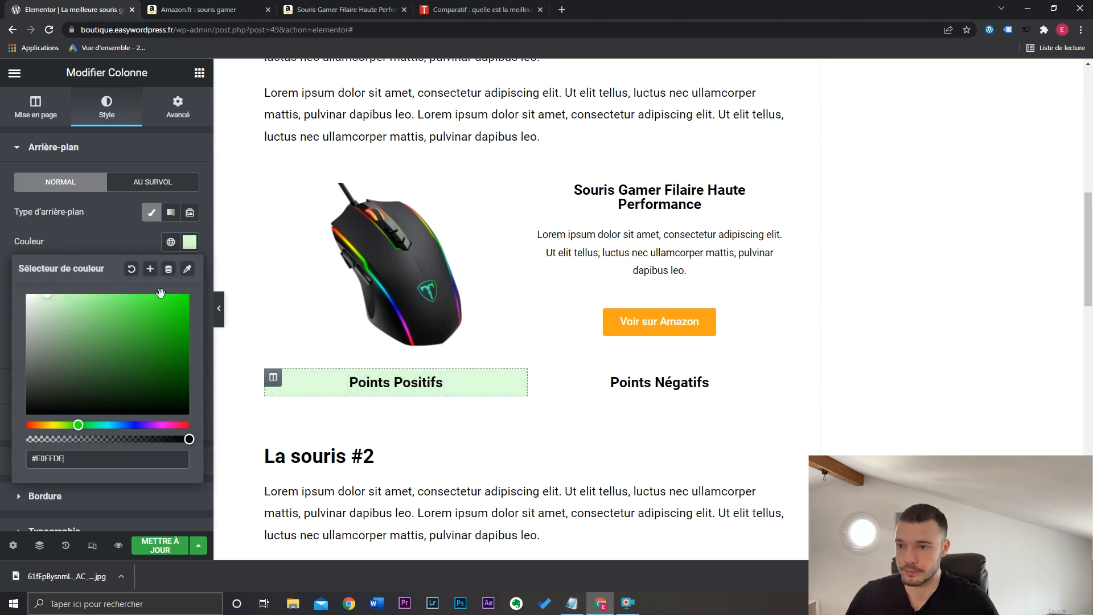
{"action": "left_click", "coordinate": [189, 242]}
- Give the "Points Négatifs" column a light red classic background, #FFBFBF
{"action": "left_click", "coordinate": [537, 377]}
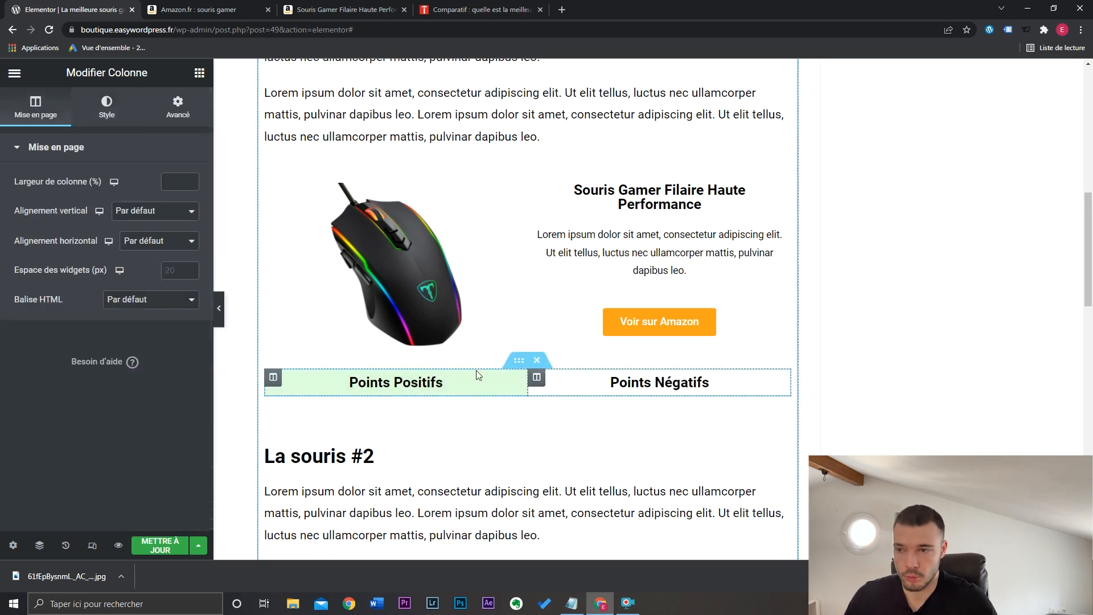
{"action": "left_click", "coordinate": [106, 108]}
{"action": "left_click", "coordinate": [152, 212]}
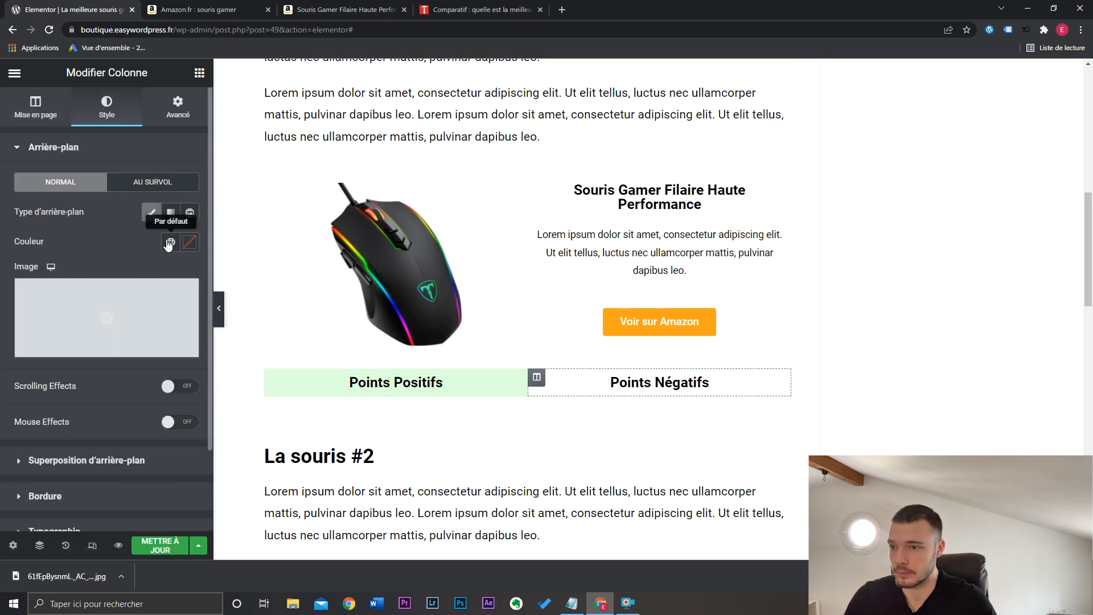
{"action": "left_click", "coordinate": [190, 243]}
{"action": "left_click_drag", "start_coordinate": [108, 412], "coordinate": [69, 279]}
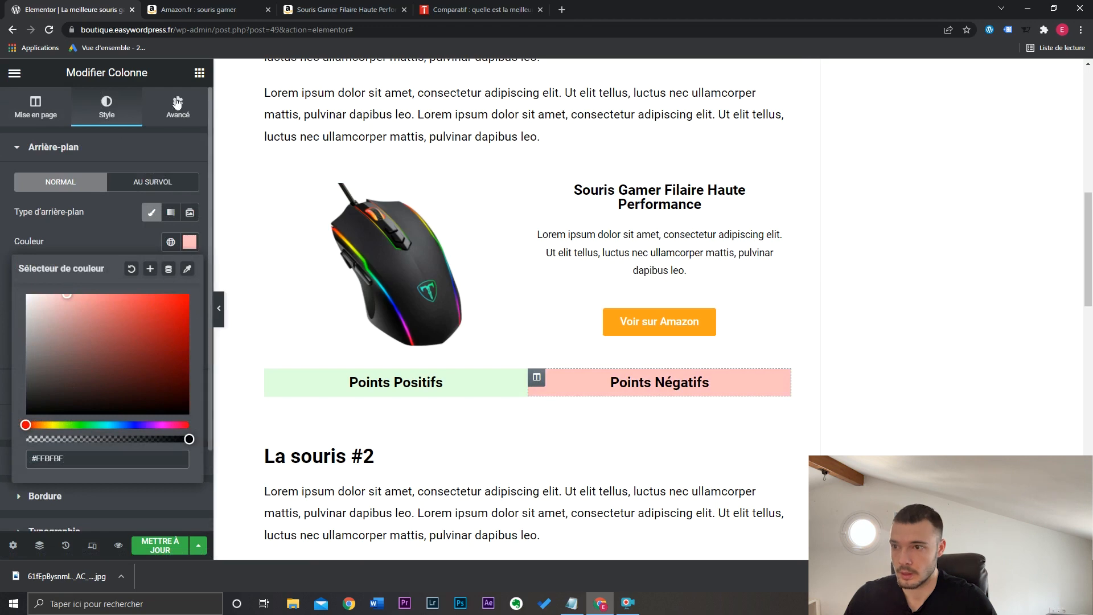
- Add a text editor widget under "Points Positifs" and fill it with the four "On aime" bullets copied from the Tom's Hardware comparison
{"action": "left_click", "coordinate": [199, 72]}
{"action": "left_click_drag", "start_coordinate": [167, 291], "coordinate": [436, 404]}
{"action": "scroll", "coordinate": [461, 377], "scroll_direction": "down", "scroll_amount": 1}
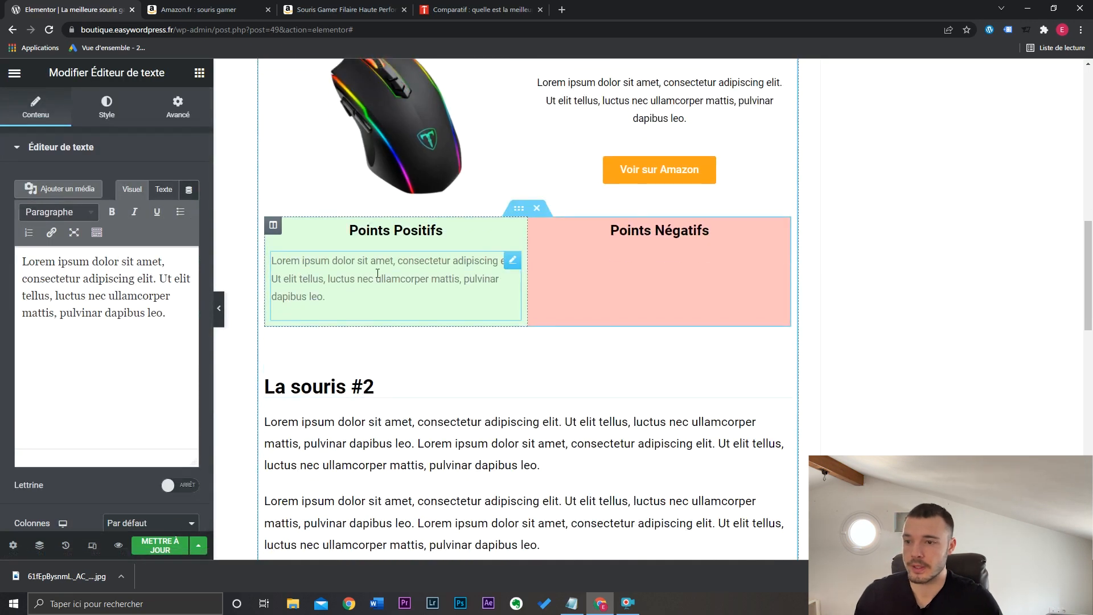
{"action": "left_click", "coordinate": [461, 5]}
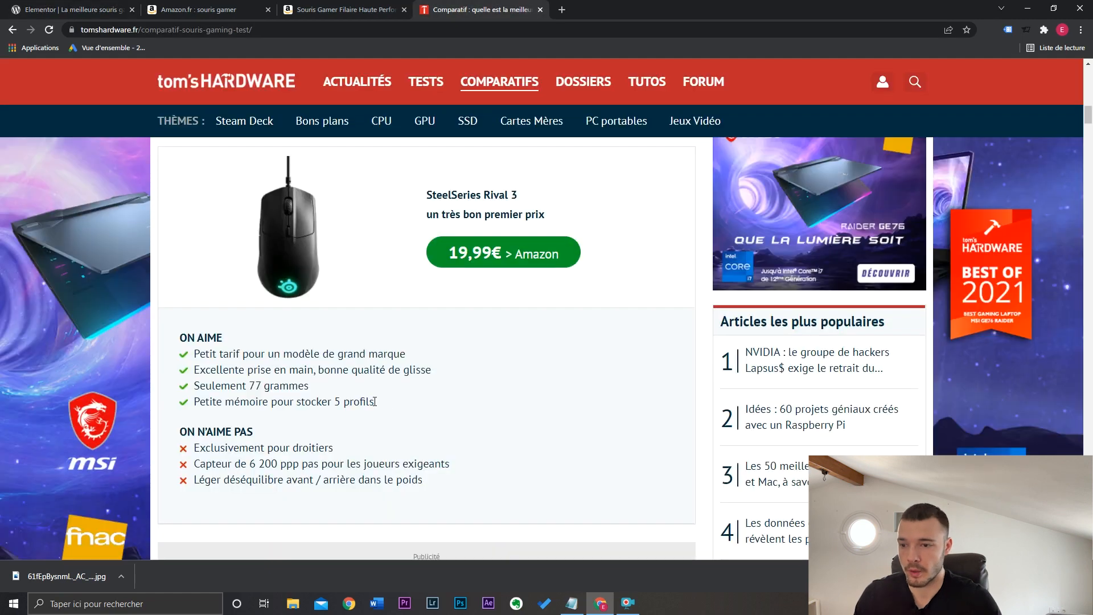
{"action": "left_click_drag", "start_coordinate": [375, 402], "coordinate": [194, 354]}
{"action": "left_click", "coordinate": [71, 10]}
- Style the bullet list under "Points Positifs" with black text and a 16 px font size
{"action": "left_click", "coordinate": [181, 213]}
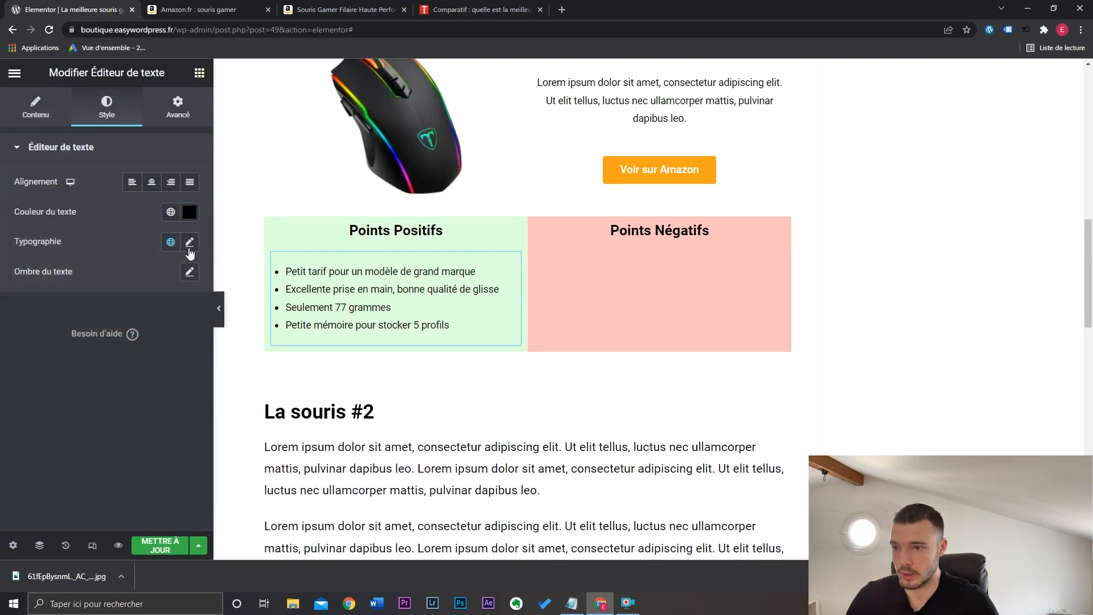
{"action": "left_click", "coordinate": [189, 243]}
{"action": "left_click", "coordinate": [166, 348]}
{"action": "type", "text": "16"}
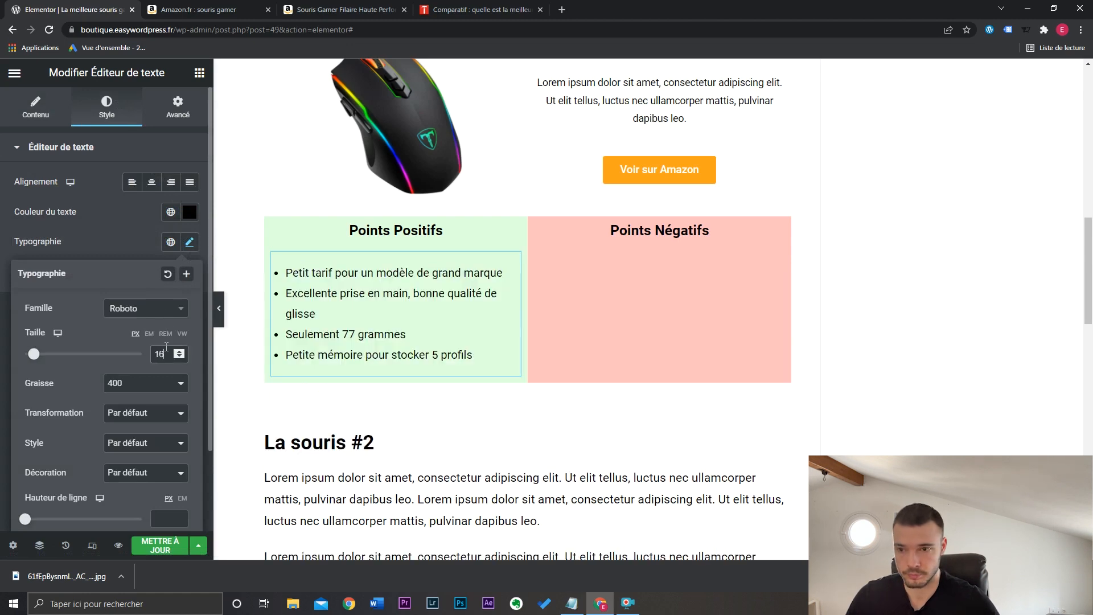
- Copy the styled bullet list into the "Points Négatifs" column
{"action": "right_click", "coordinate": [439, 314]}
{"action": "left_click", "coordinate": [476, 378]}
{"action": "right_click", "coordinate": [631, 267]}
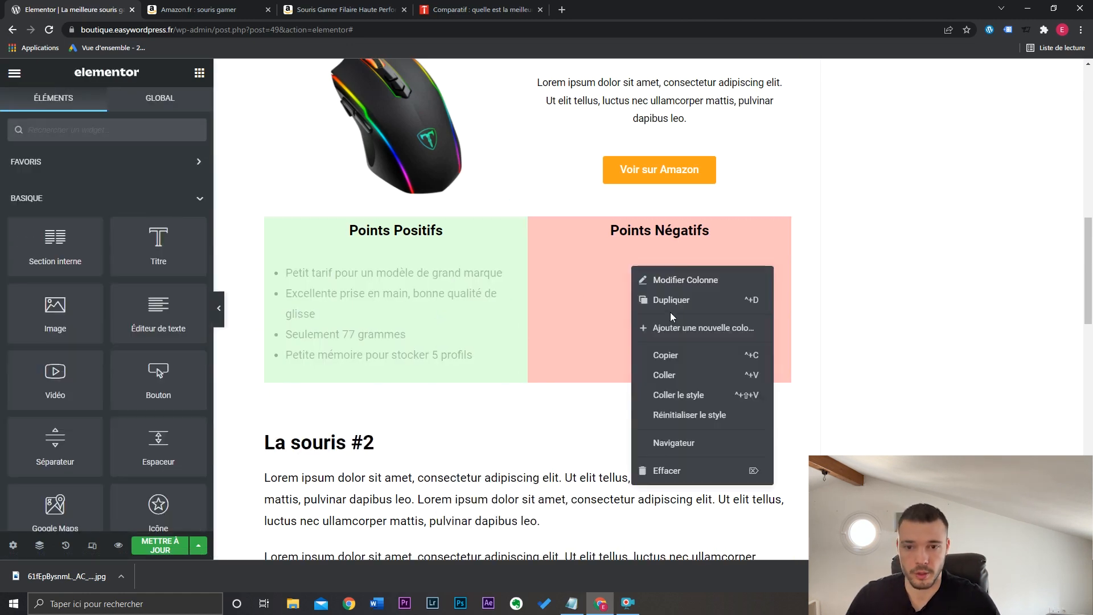
{"action": "left_click", "coordinate": [664, 375]}
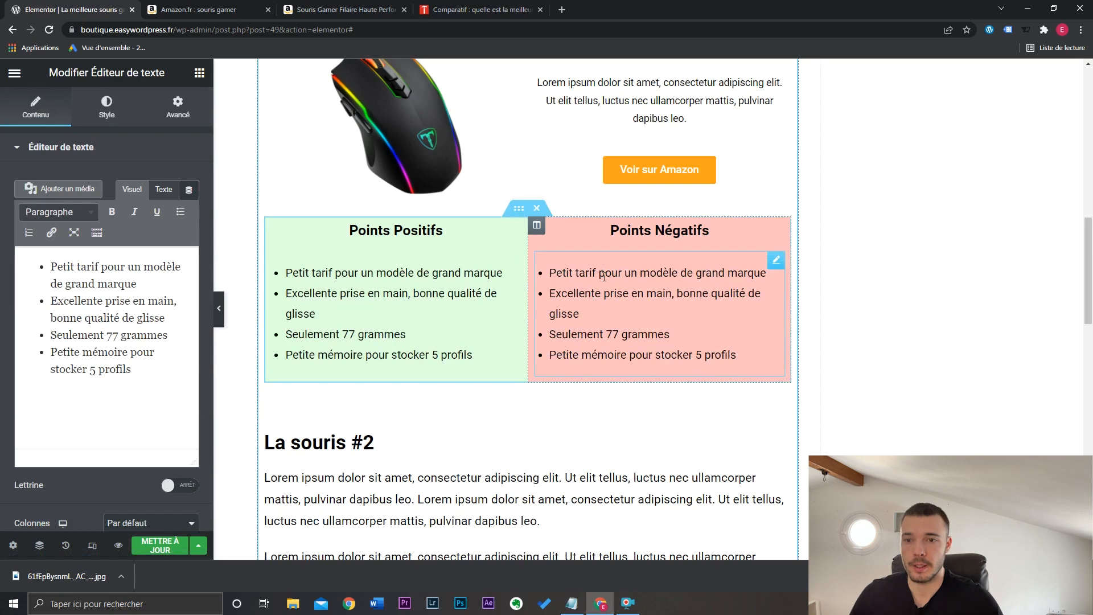
- Review the product block at full width, preview the article in a new tab and test the "Voir sur Amazon" button
{"action": "left_click", "coordinate": [220, 302]}
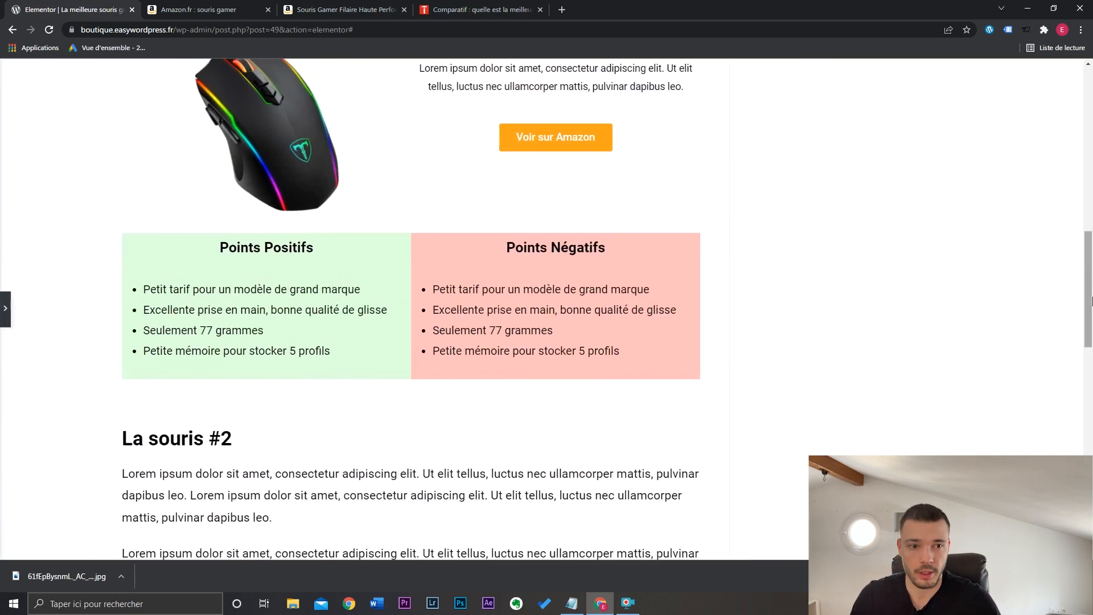
{"action": "left_click_drag", "start_coordinate": [1091, 292], "coordinate": [1090, 267]}
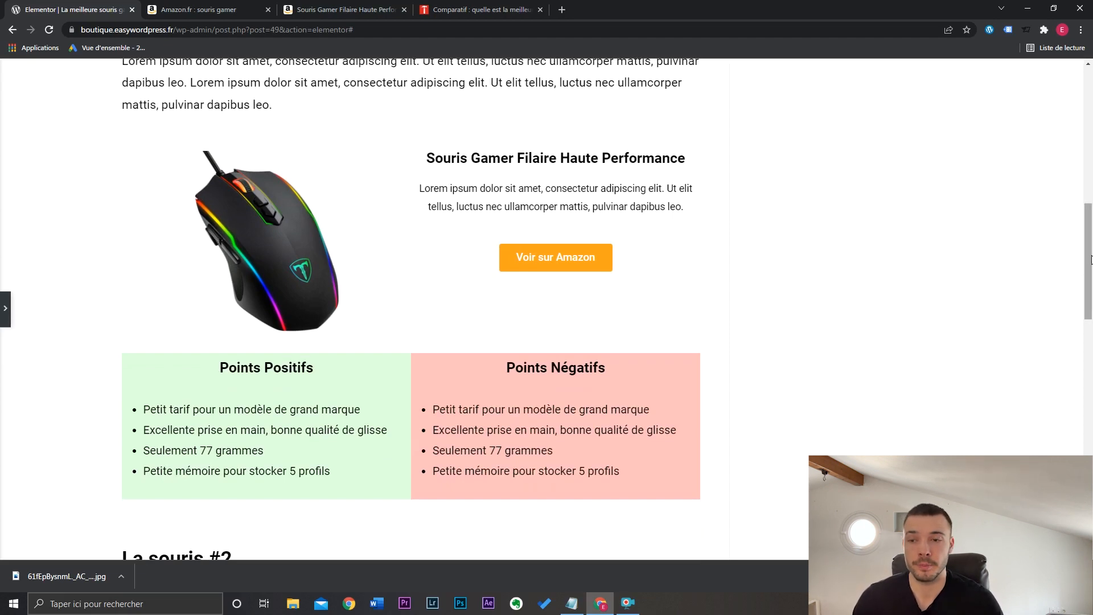
{"action": "left_click", "coordinate": [5, 308]}
{"action": "left_click", "coordinate": [118, 550]}
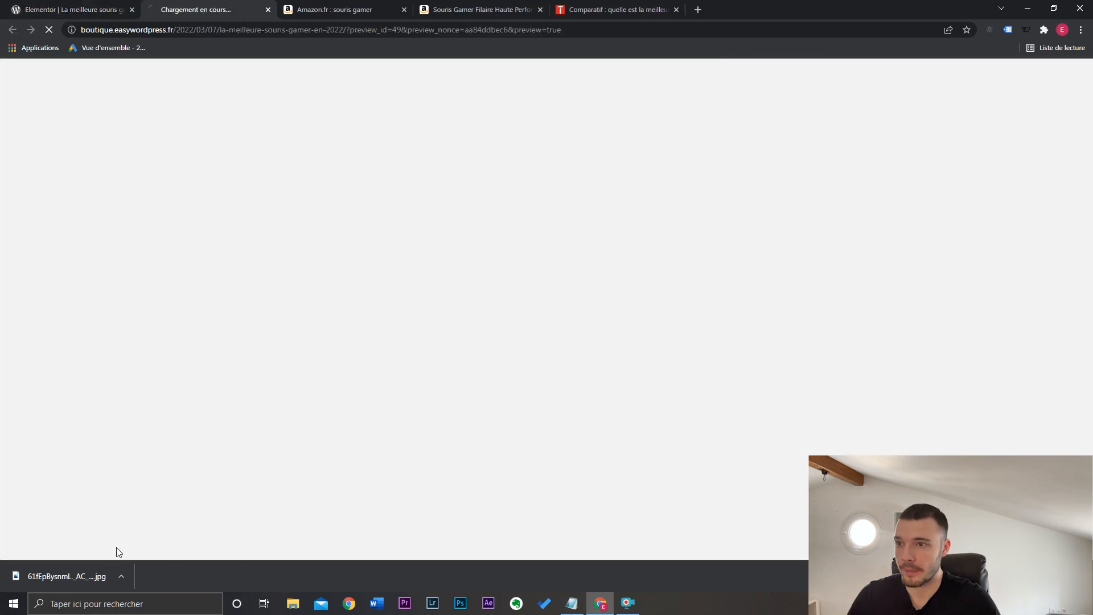
{"action": "scroll", "coordinate": [533, 264], "scroll_direction": "down", "scroll_amount": 8}
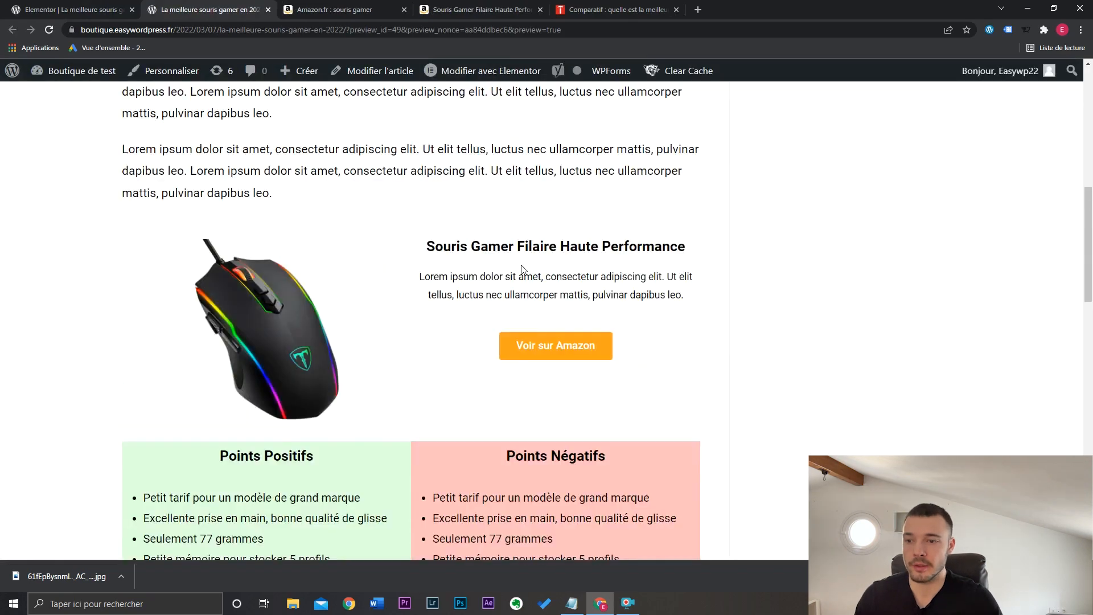
{"action": "left_click", "coordinate": [553, 346]}
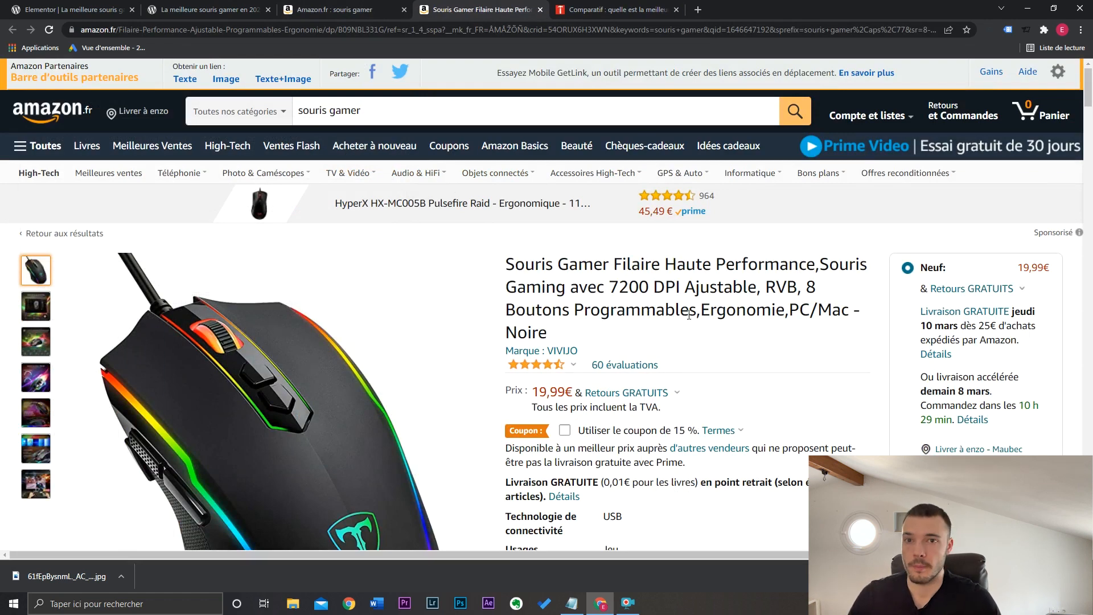
{"action": "left_click", "coordinate": [119, 6]}
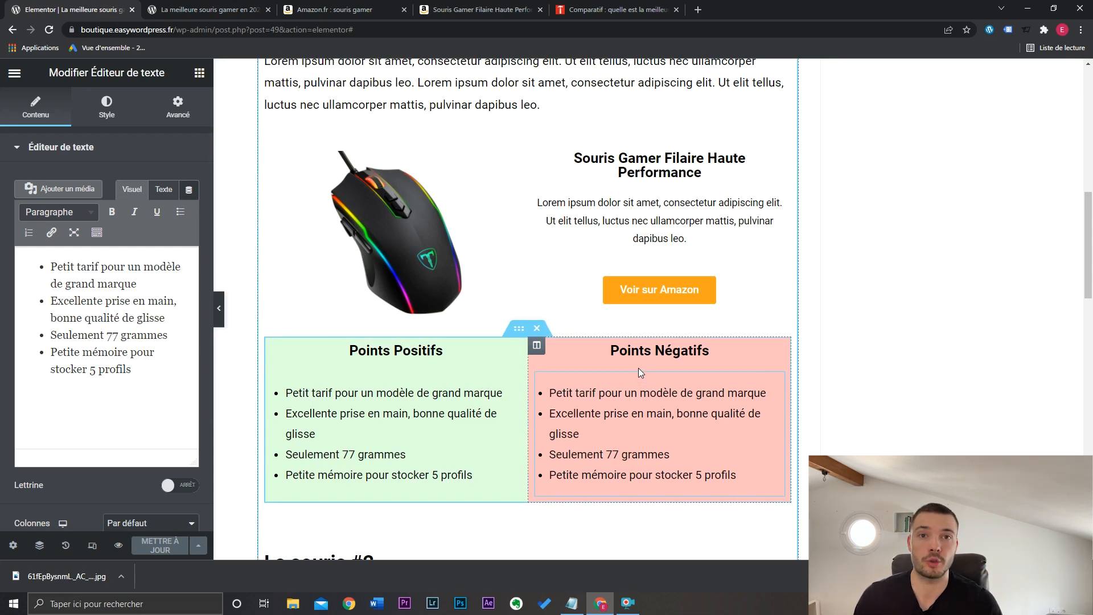
- Leave the Elementor editor for the WordPress dashboard and start adding a new WooCommerce product
{"action": "left_click", "coordinate": [14, 72]}
{"action": "left_click", "coordinate": [149, 385]}
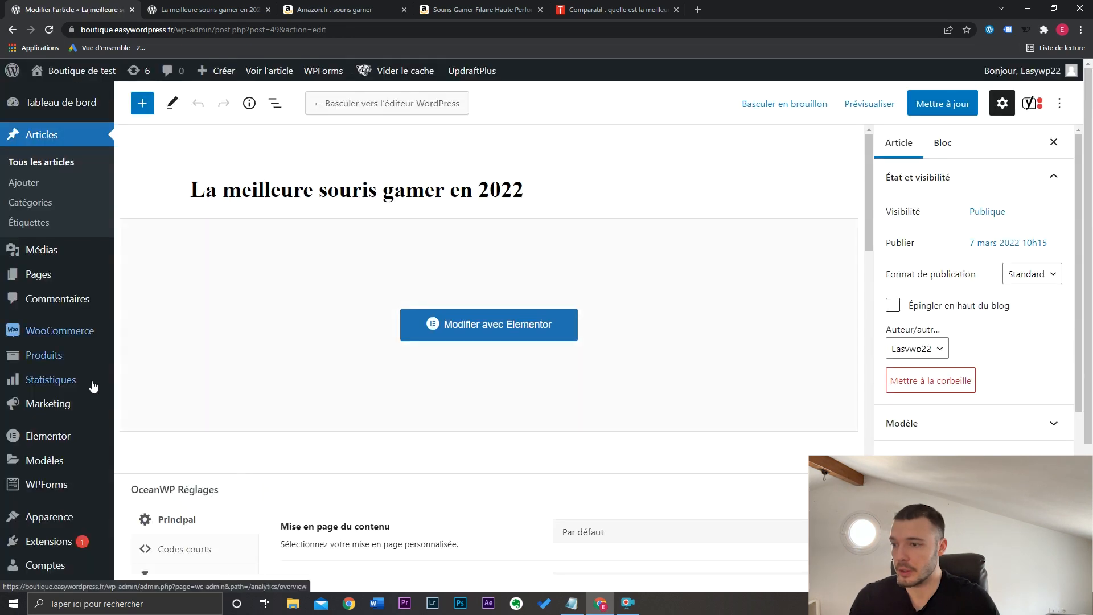
{"action": "mouse_move", "coordinate": [69, 339]}
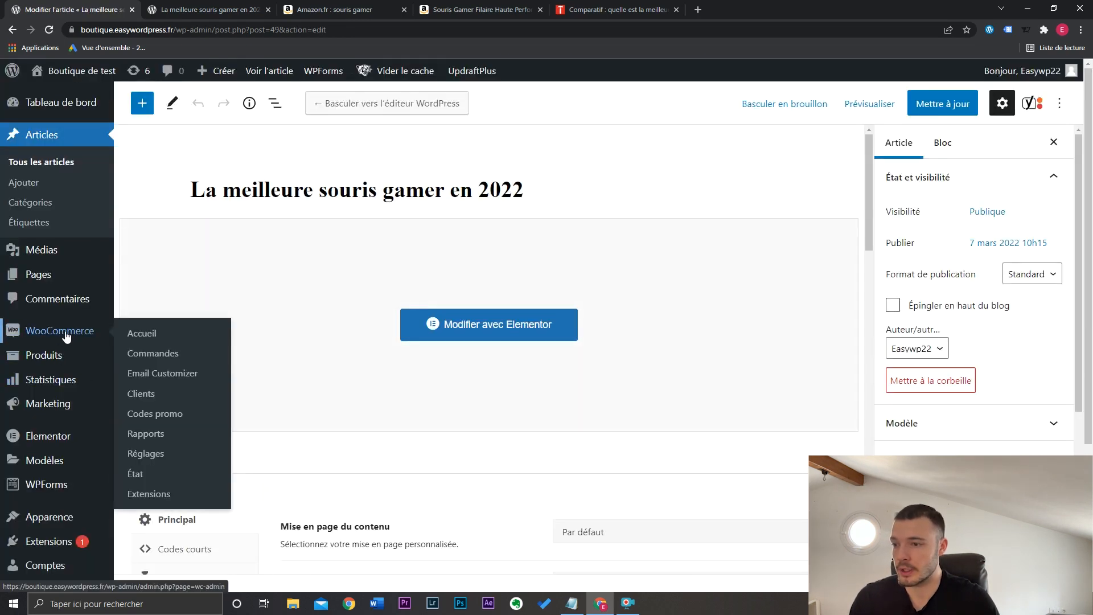
{"action": "mouse_move", "coordinate": [59, 361]}
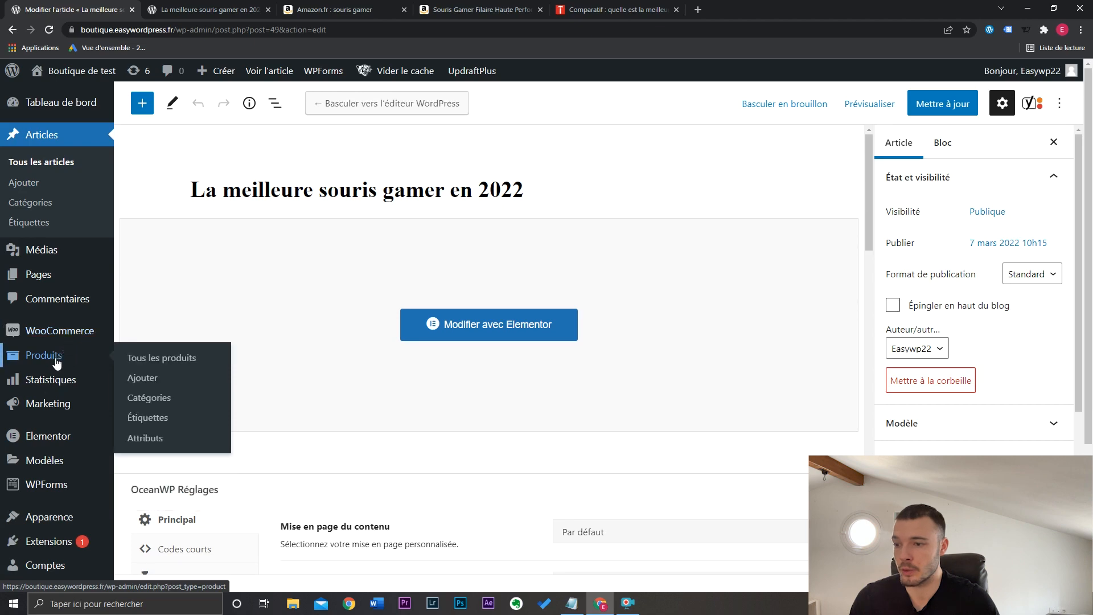
{"action": "left_click", "coordinate": [141, 378]}
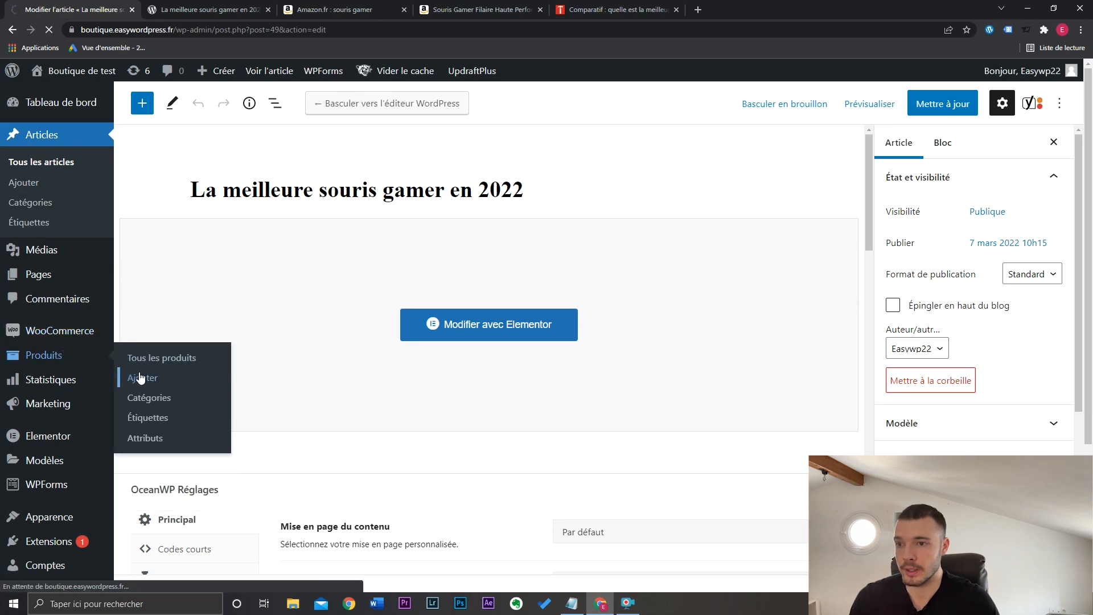
- Name the product "Souris Gamer Filaire Haute Performance" from its Amazon listing and set the rainbow-lit black mouse photo as product image
{"action": "left_click", "coordinate": [490, 7]}
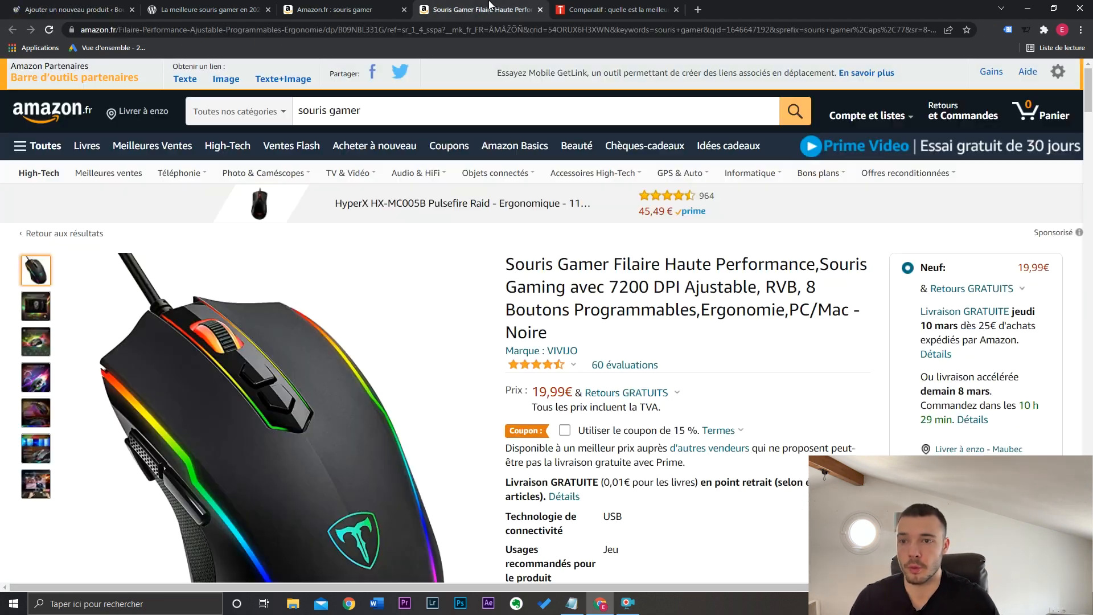
{"action": "left_click_drag", "start_coordinate": [513, 264], "coordinate": [816, 265]}
{"action": "key", "text": "ctrl+1"}
{"action": "left_click", "coordinate": [954, 449]}
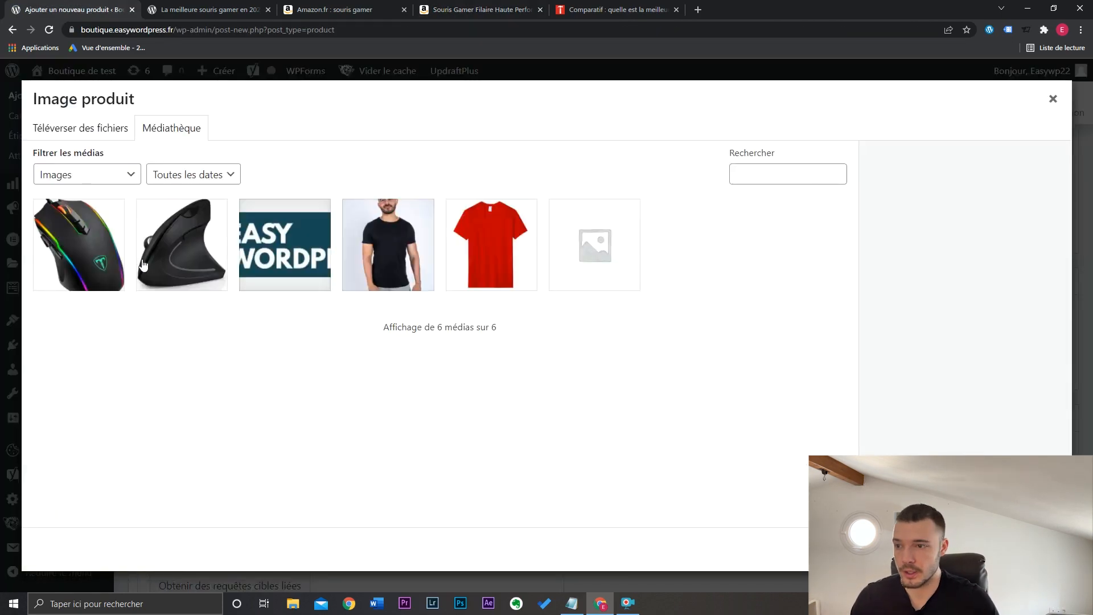
{"action": "left_click", "coordinate": [78, 245]}
{"action": "left_click", "coordinate": [1042, 576]}
- Set the product type to "Produit externe/affiliation" in the product data
{"action": "scroll", "coordinate": [858, 384], "scroll_direction": "down", "scroll_amount": 8}
{"action": "scroll", "coordinate": [857, 384], "scroll_direction": "down", "scroll_amount": 10}
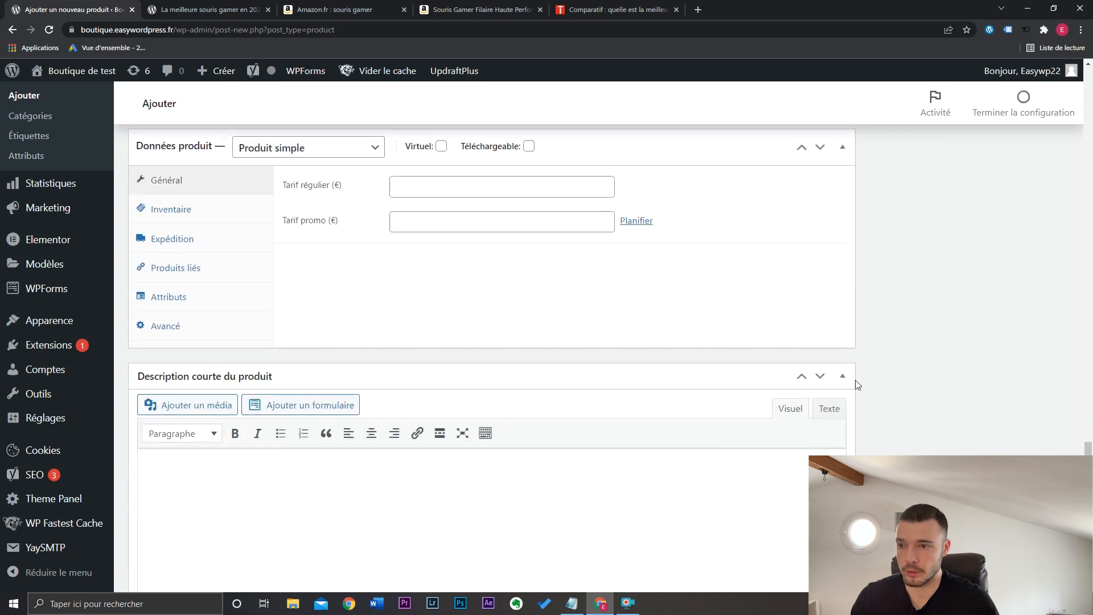
{"action": "left_click", "coordinate": [326, 149]}
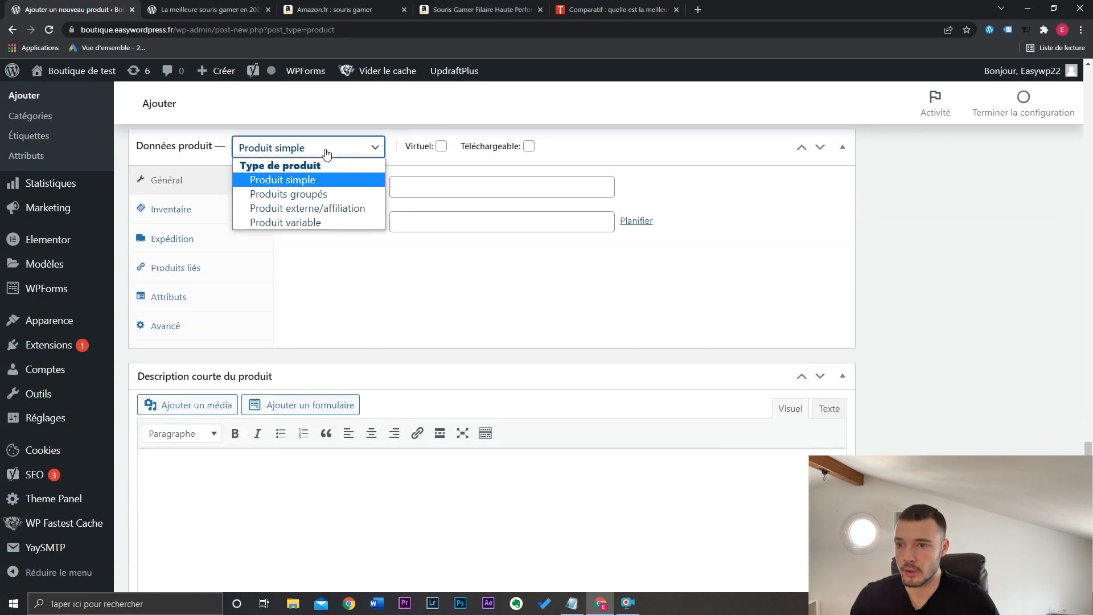
{"action": "left_click", "coordinate": [328, 209]}
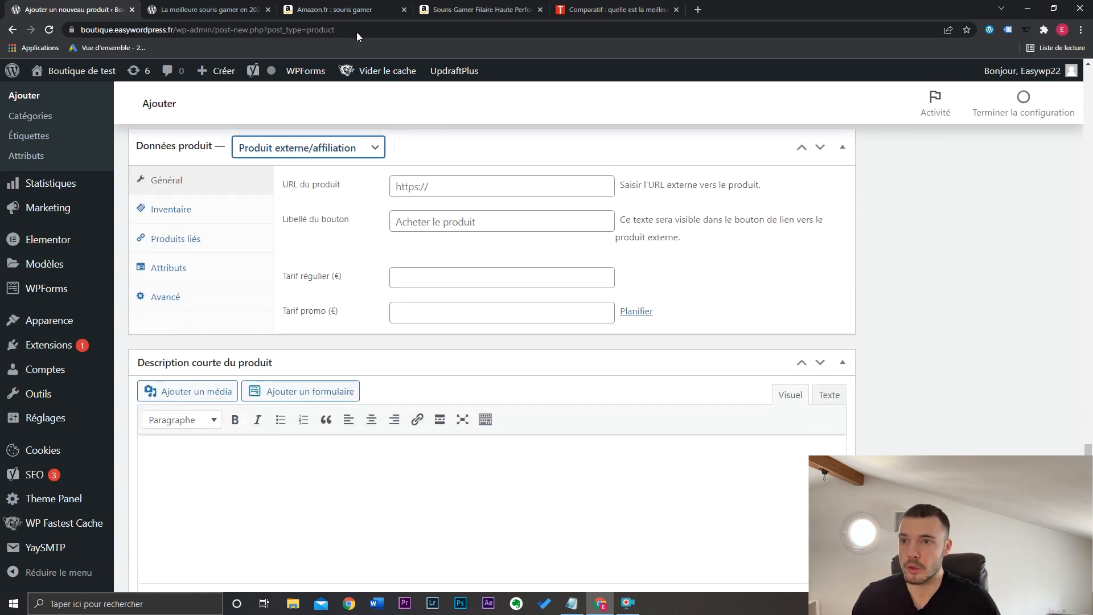
{"action": "left_click", "coordinate": [468, 5]}
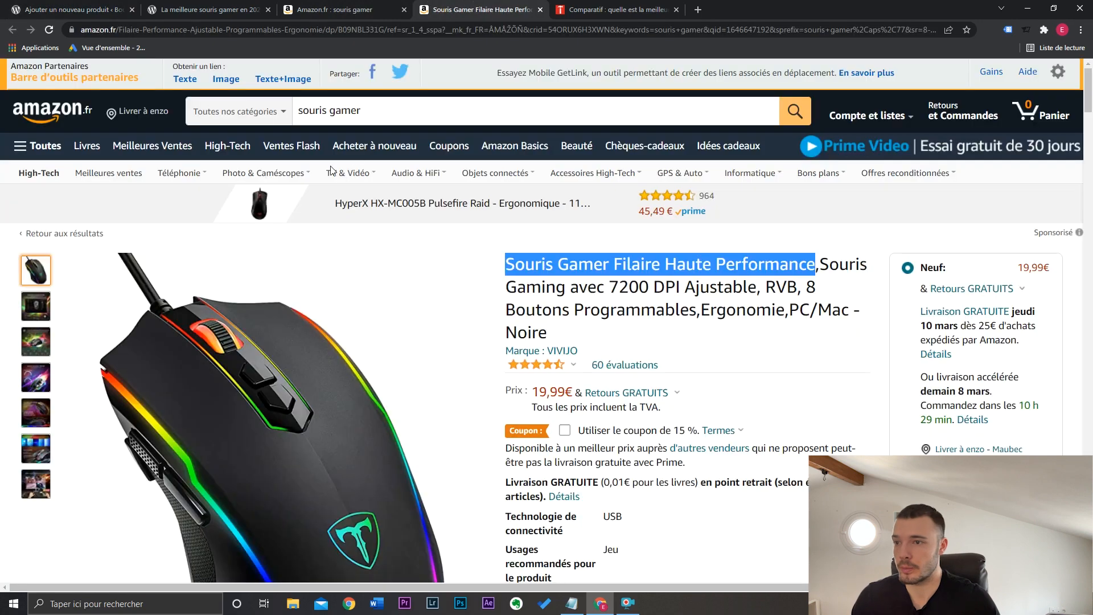
{"action": "left_click", "coordinate": [184, 78]}
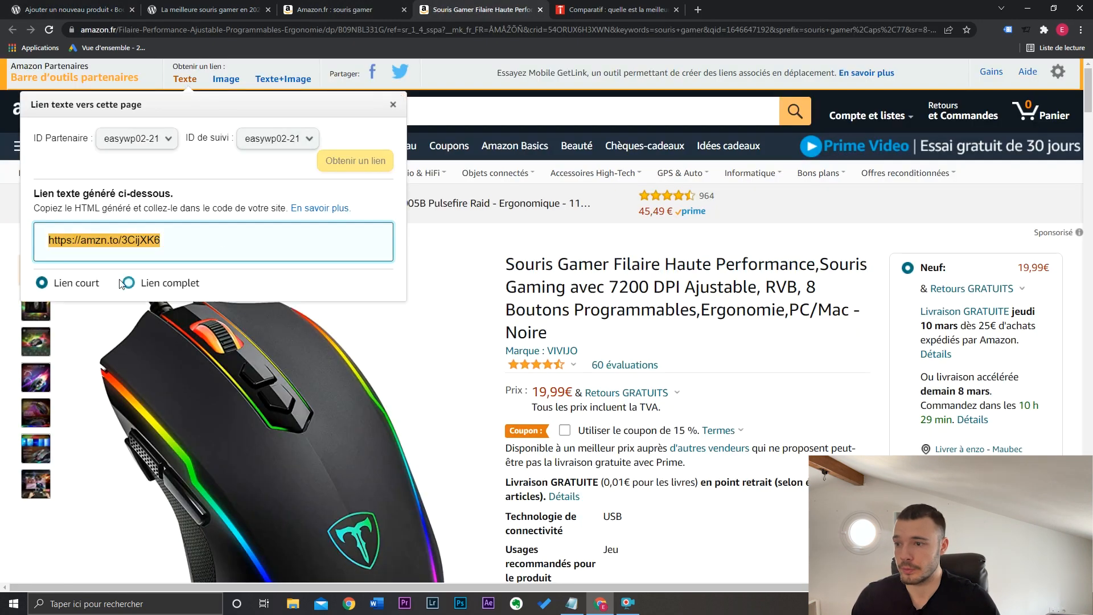
{"action": "left_click", "coordinate": [124, 5]}
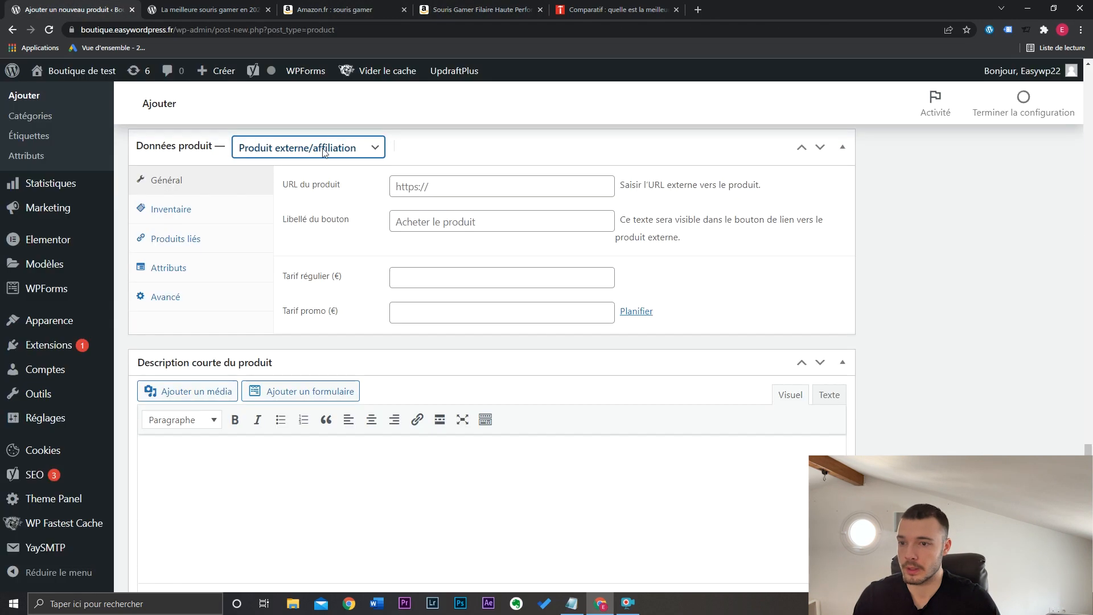
{"action": "left_click", "coordinate": [437, 186]}
{"action": "type", "text": "https://amzn.to/3CijXK6"}
{"action": "left_click", "coordinate": [460, 216]}
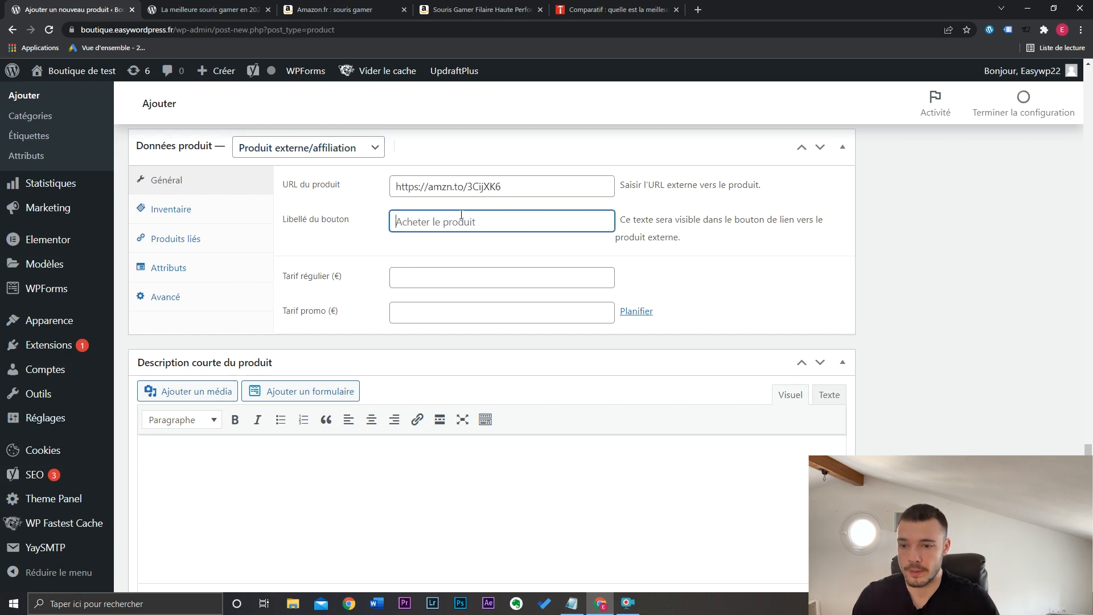
{"action": "type", "text": "Voir sur Amazon"}
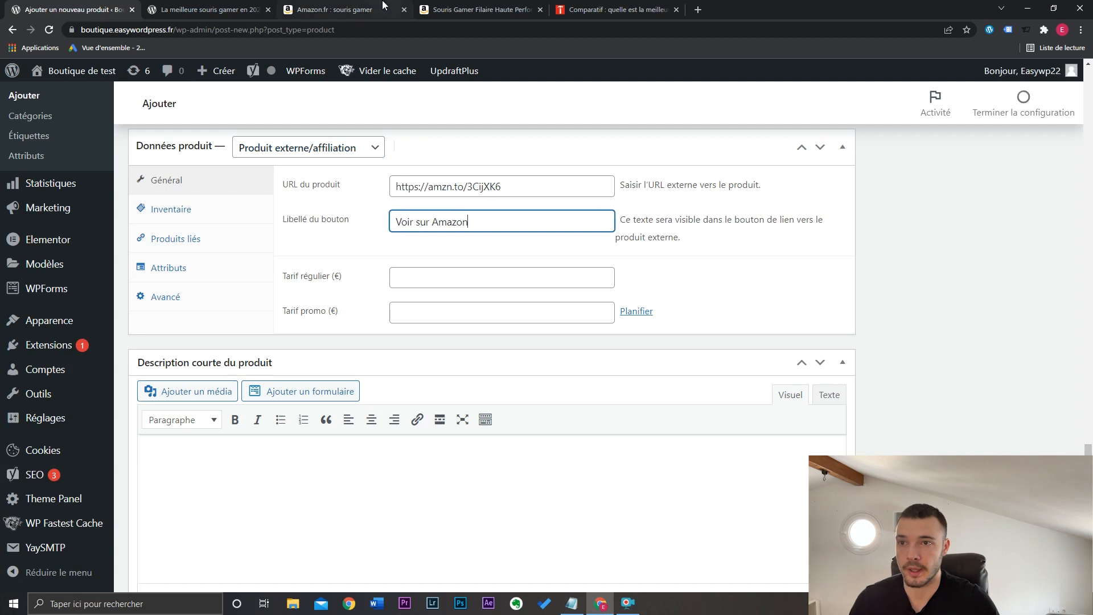
- Check the mouse's price on its Amazon listing and return to the new product's form
{"action": "left_click", "coordinate": [353, 9]}
{"action": "left_click", "coordinate": [486, 6]}
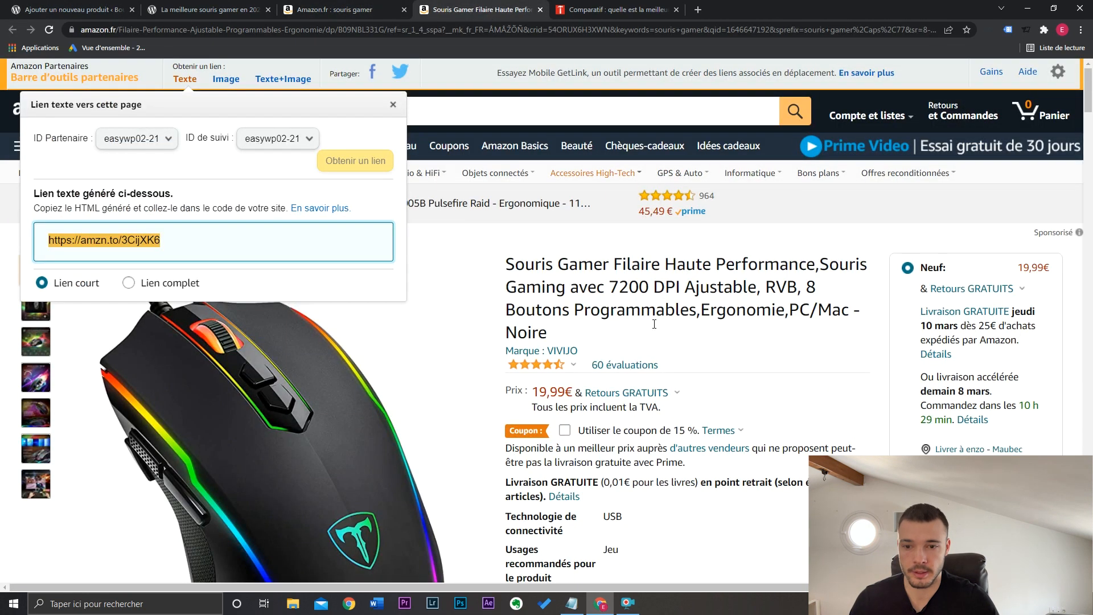
{"action": "left_click", "coordinate": [99, 6]}
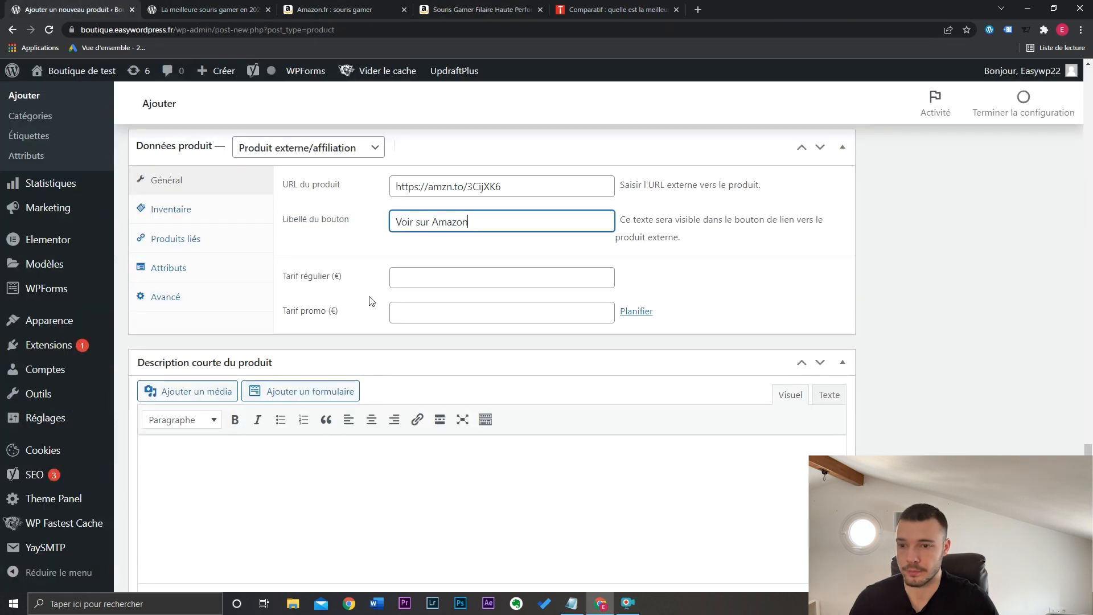
- Set the affiliate product's regular price to 19,99 € and publish the product
{"action": "left_click", "coordinate": [407, 279]}
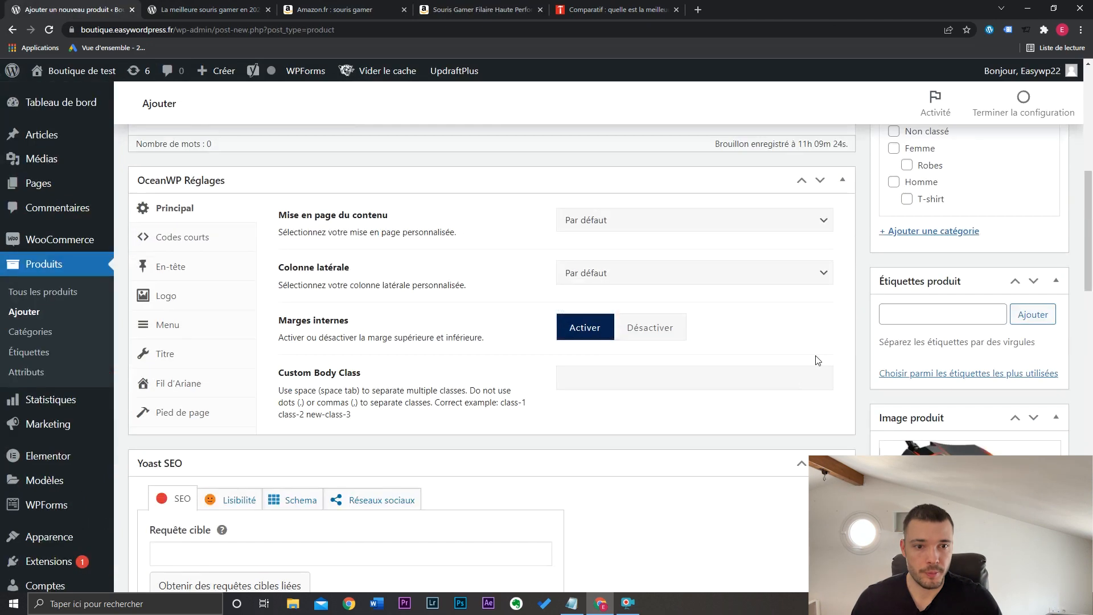
{"action": "scroll", "coordinate": [66, 296], "scroll_direction": "up", "scroll_amount": 8}
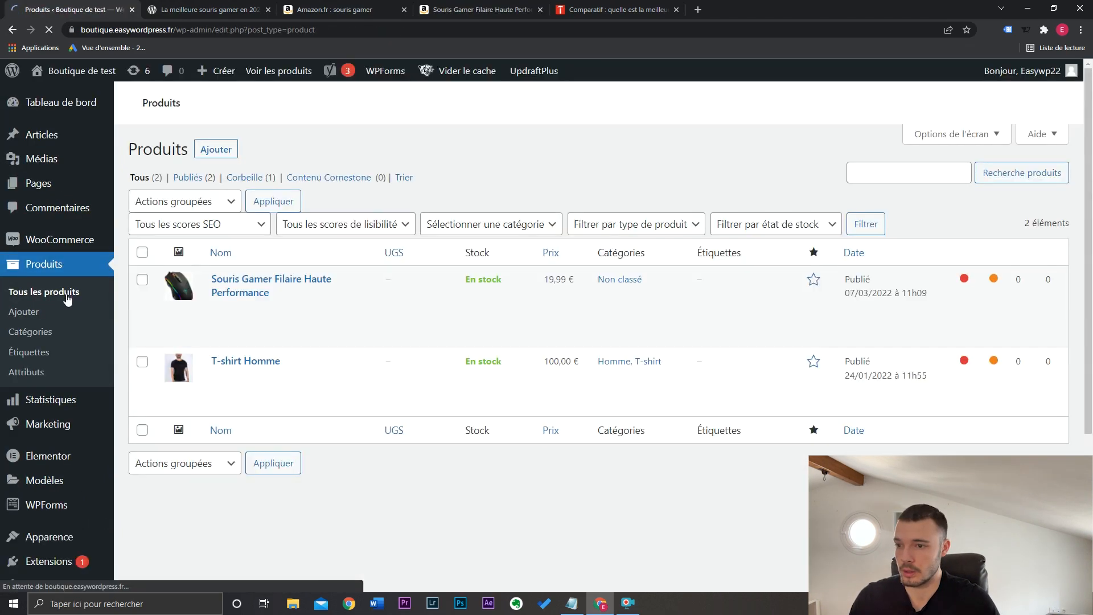
- Duplicate the Souris Gamer Filaire Haute Performance product until the shop has four published listings of it
{"action": "mouse_move", "coordinate": [247, 303]}
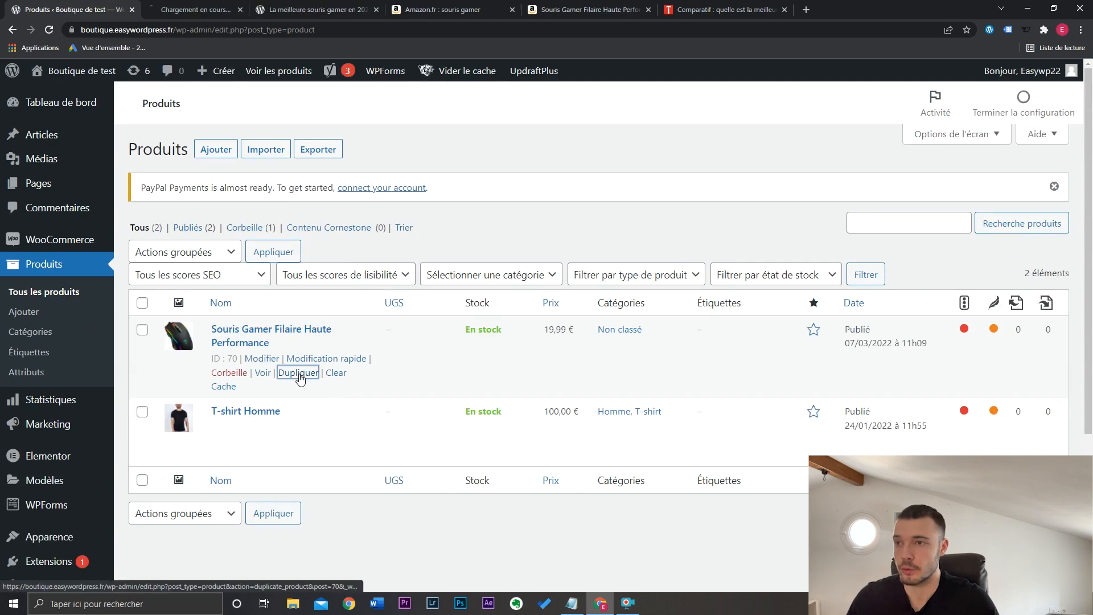
{"action": "left_click", "coordinate": [176, 9]}
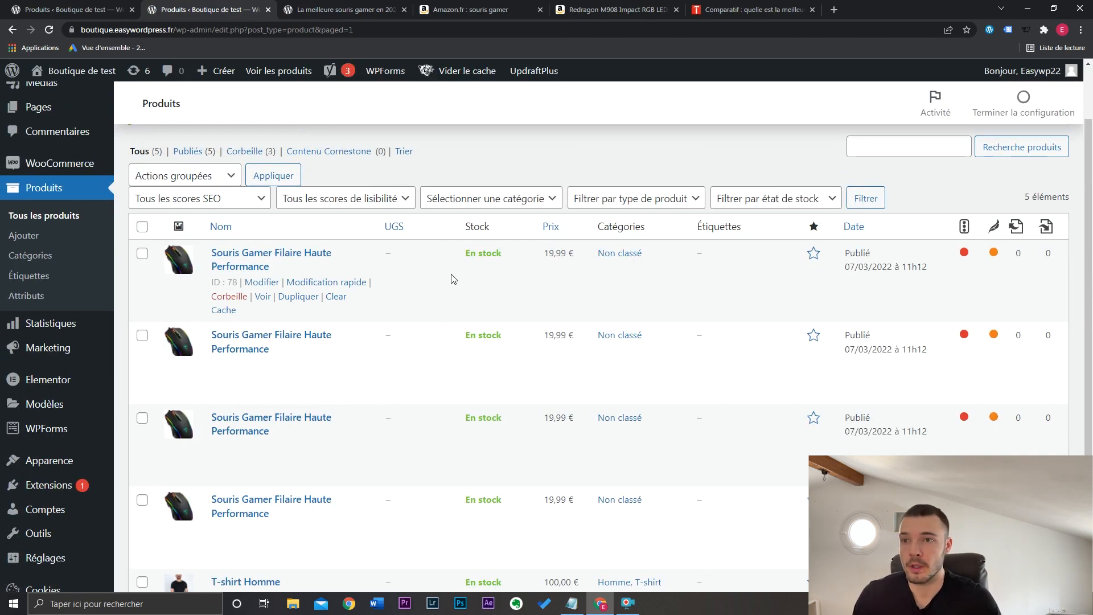
- Open the article "La meilleure souris gamer en 2022" in the Elementor editor and go to its last product block
{"action": "left_click", "coordinate": [350, 7]}
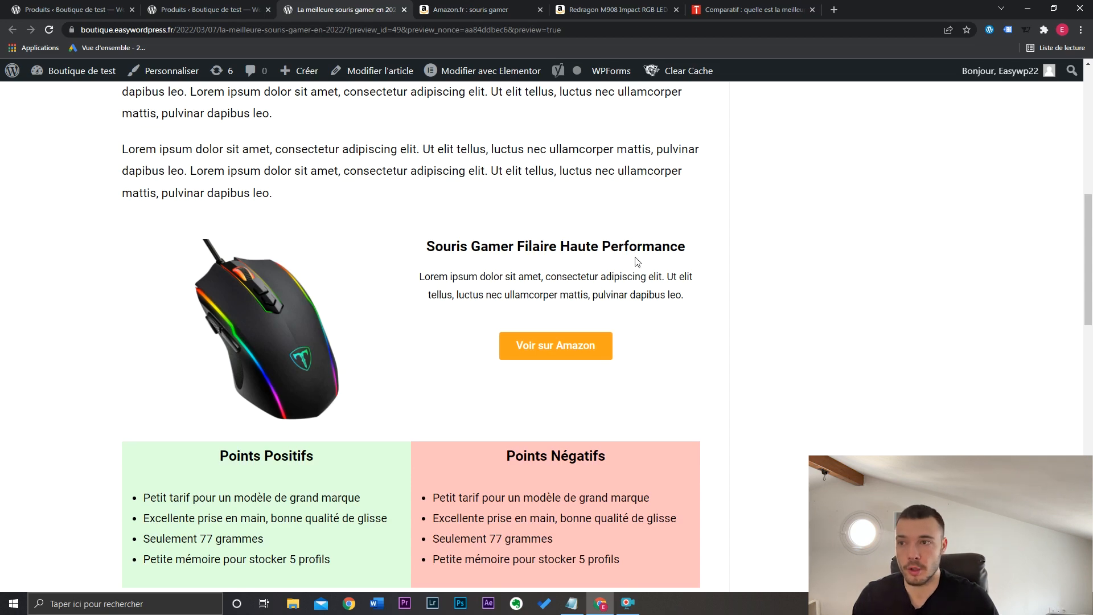
{"action": "left_click", "coordinate": [470, 76]}
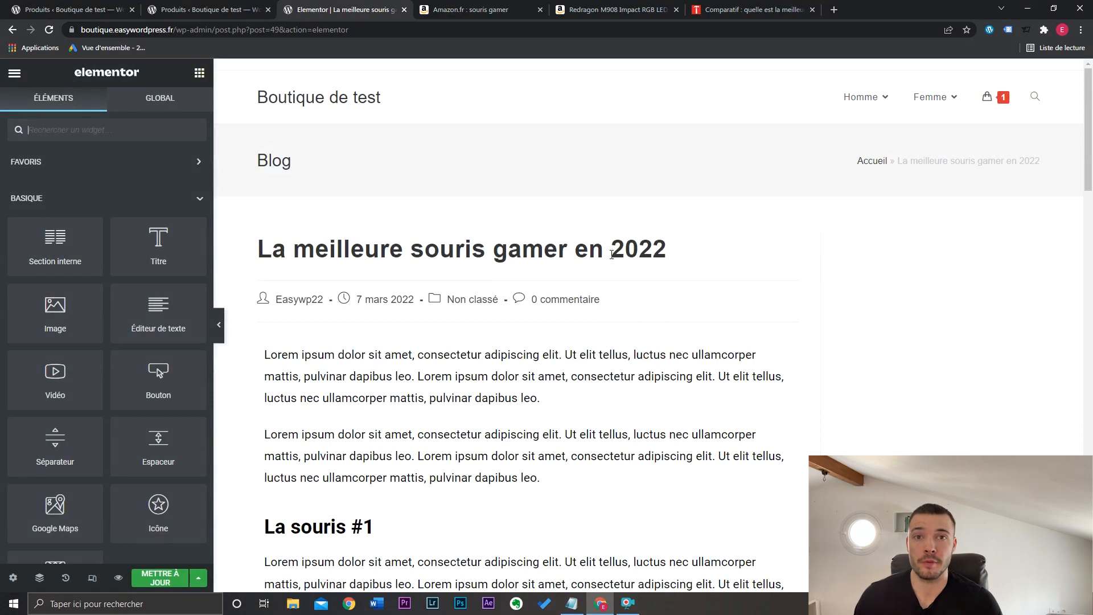
{"action": "scroll", "coordinate": [612, 254], "scroll_direction": "down", "scroll_amount": 9}
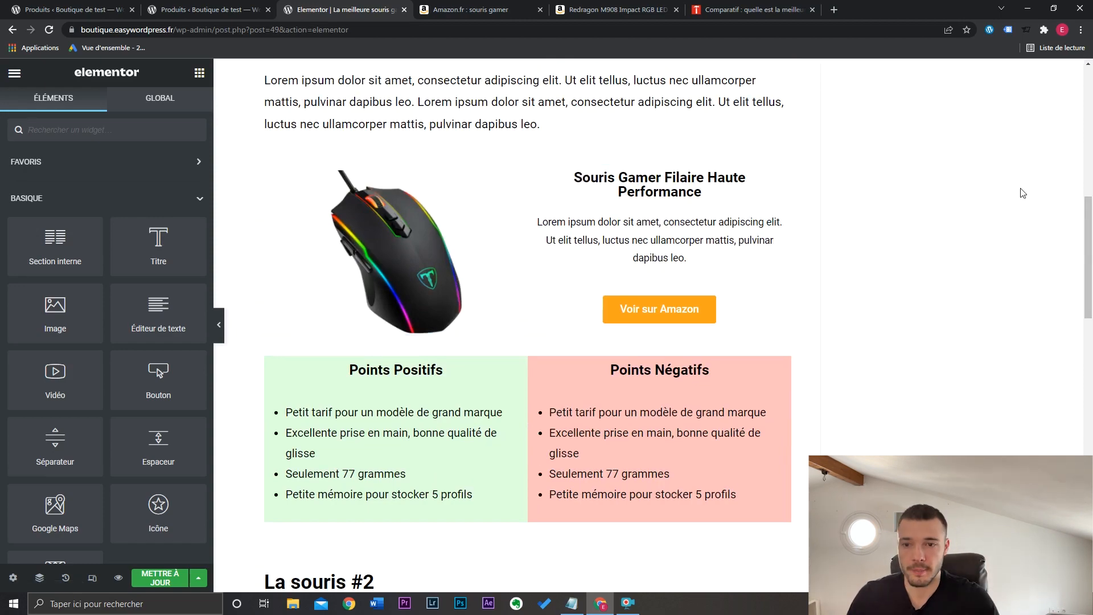
{"action": "left_click_drag", "start_coordinate": [1088, 237], "coordinate": [1091, 393]}
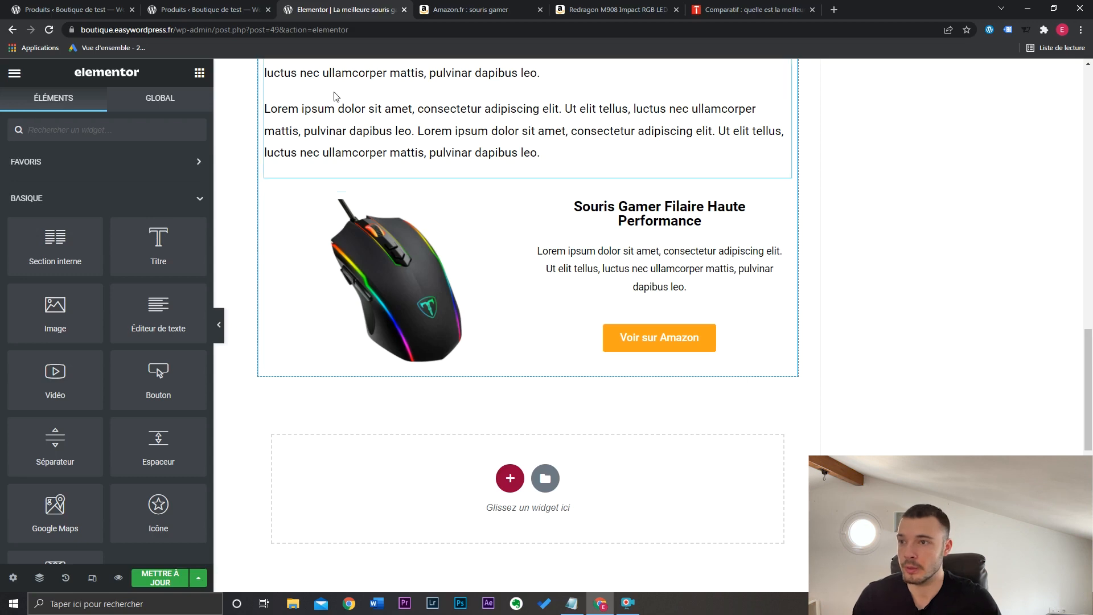
{"action": "left_click", "coordinate": [251, 9]}
{"action": "left_click", "coordinate": [327, 10]}
{"action": "scroll", "coordinate": [279, 262], "scroll_direction": "up", "scroll_amount": 3}
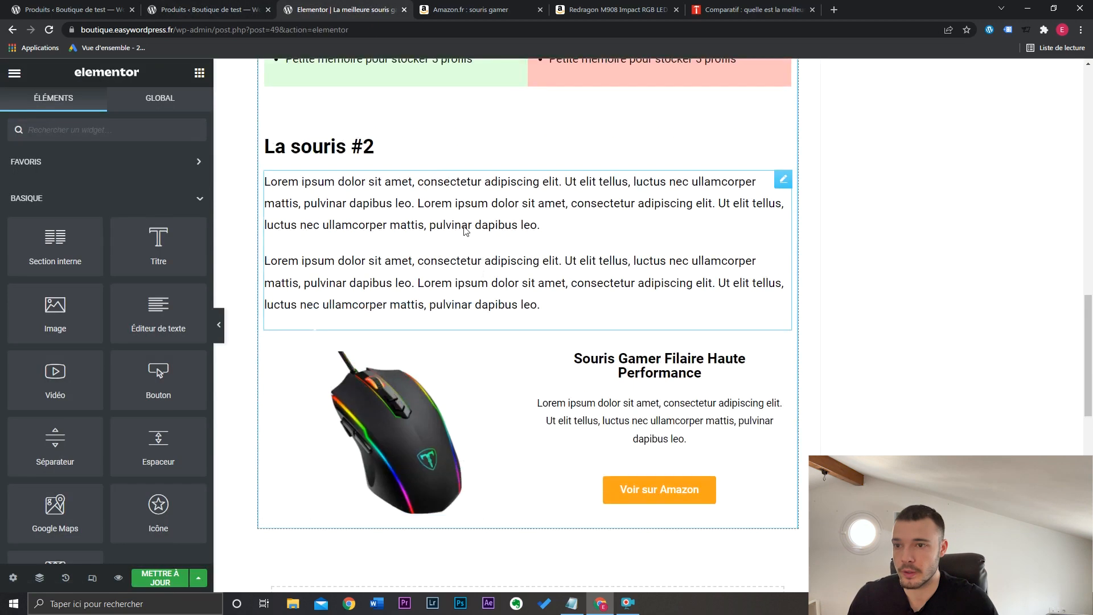
- Copy the "La souris #2" heading into a new section at the article's end and retitle the copy "Toutes les souris gamer"
{"action": "right_click", "coordinate": [387, 146]}
{"action": "left_click", "coordinate": [439, 207]}
{"action": "scroll", "coordinate": [464, 379], "scroll_direction": "down", "scroll_amount": 4}
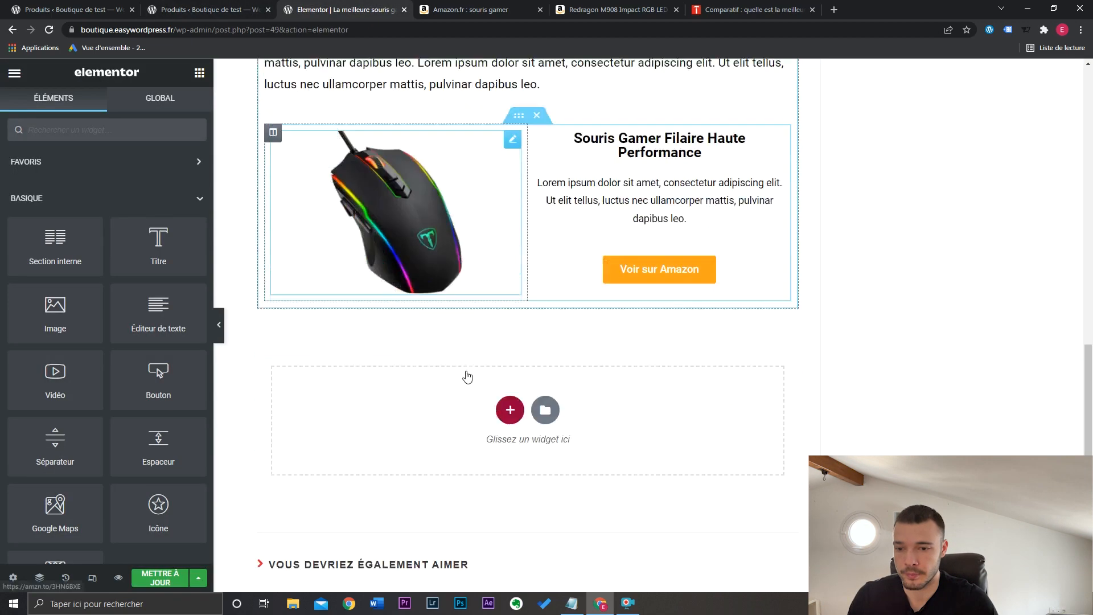
{"action": "right_click", "coordinate": [424, 405]}
{"action": "left_click", "coordinate": [450, 413]}
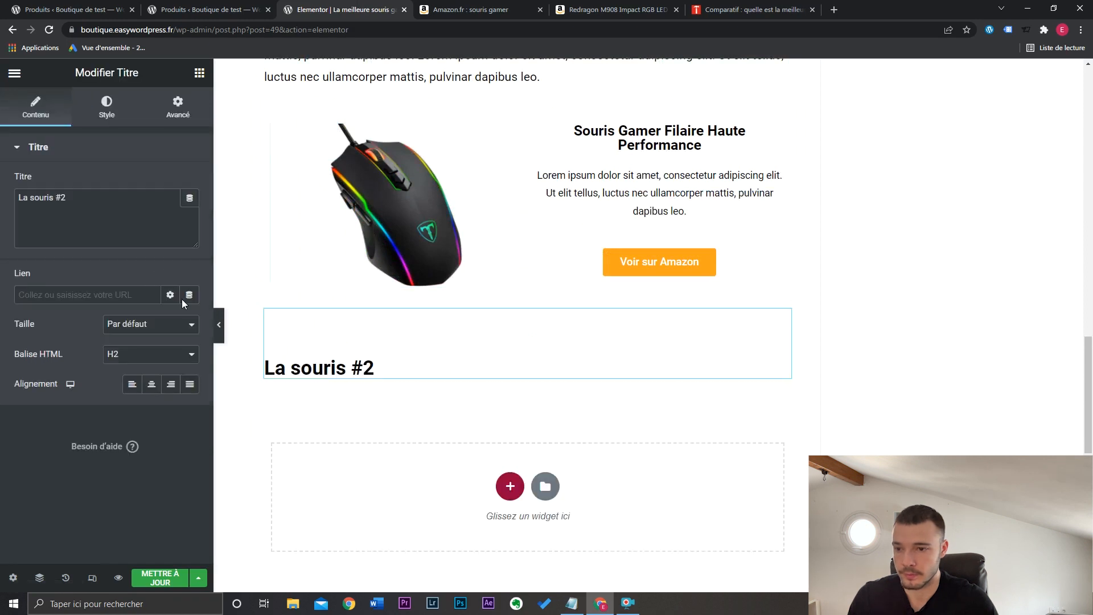
{"action": "left_click_drag", "start_coordinate": [142, 217], "coordinate": [2, 207]}
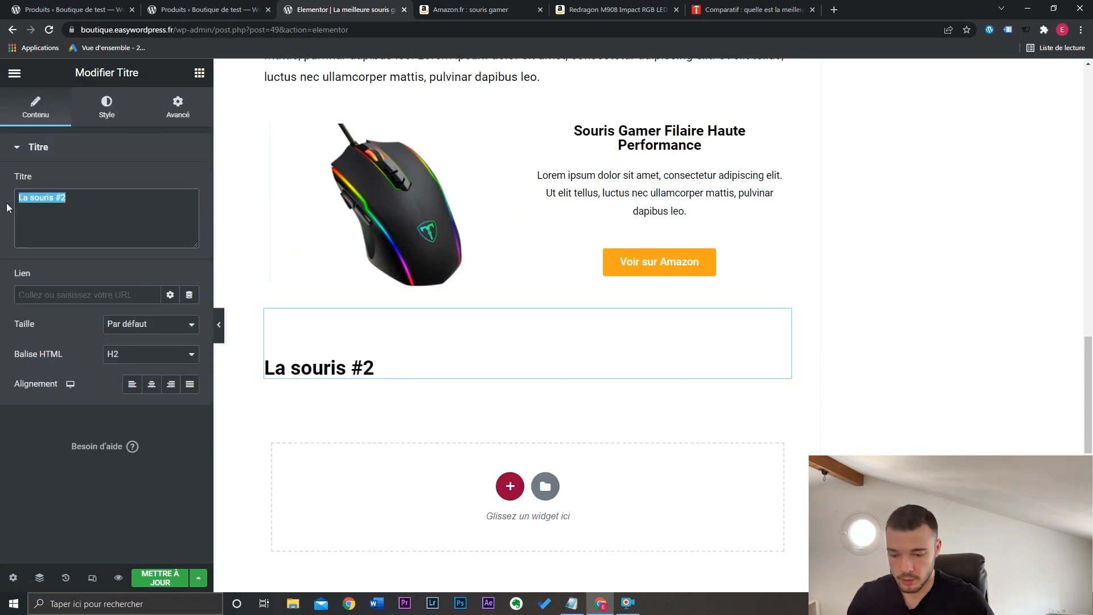
{"action": "type", "text": "Toutes les souris gamer"}
- Find the Code court widget and place it directly below the "Toutes les souris gamer" heading
{"action": "left_click", "coordinate": [199, 72]}
{"action": "left_click", "coordinate": [149, 130]}
{"action": "type", "text": "sh"}
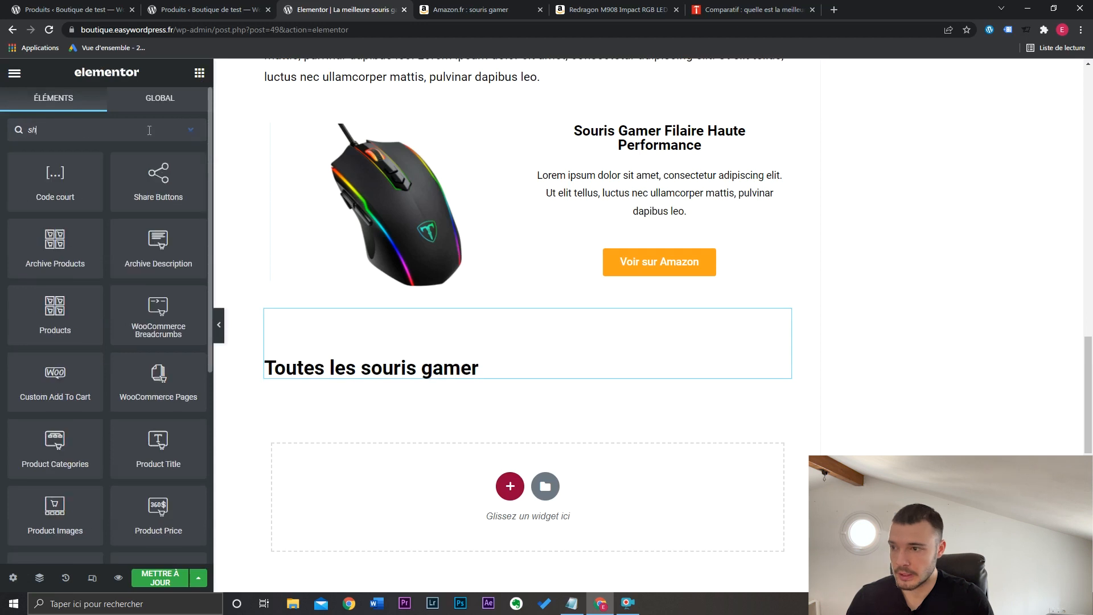
{"action": "left_click_drag", "start_coordinate": [55, 180], "coordinate": [425, 370]}
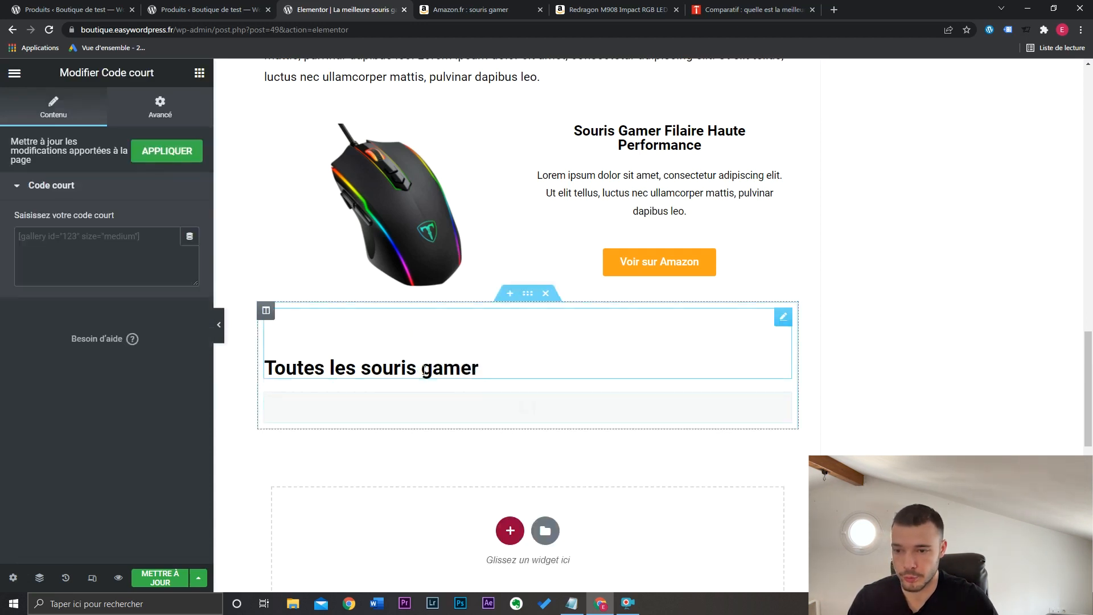
- Enter the shortcode [products ids=""] in the Code court widget and check the product grid it renders
{"action": "left_click", "coordinate": [156, 255]}
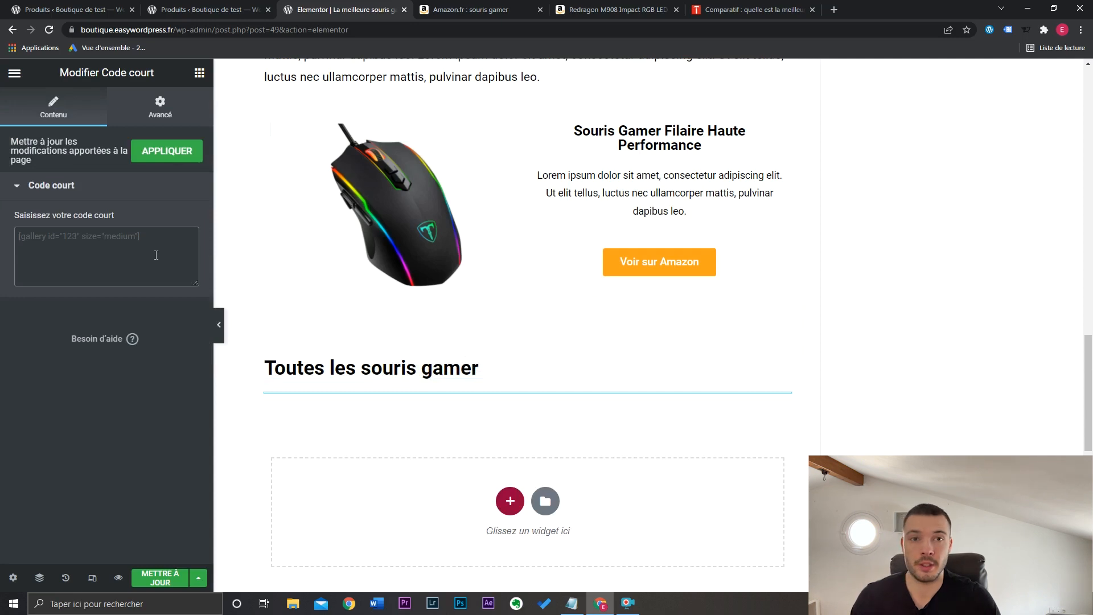
{"action": "left_click", "coordinate": [242, 8]}
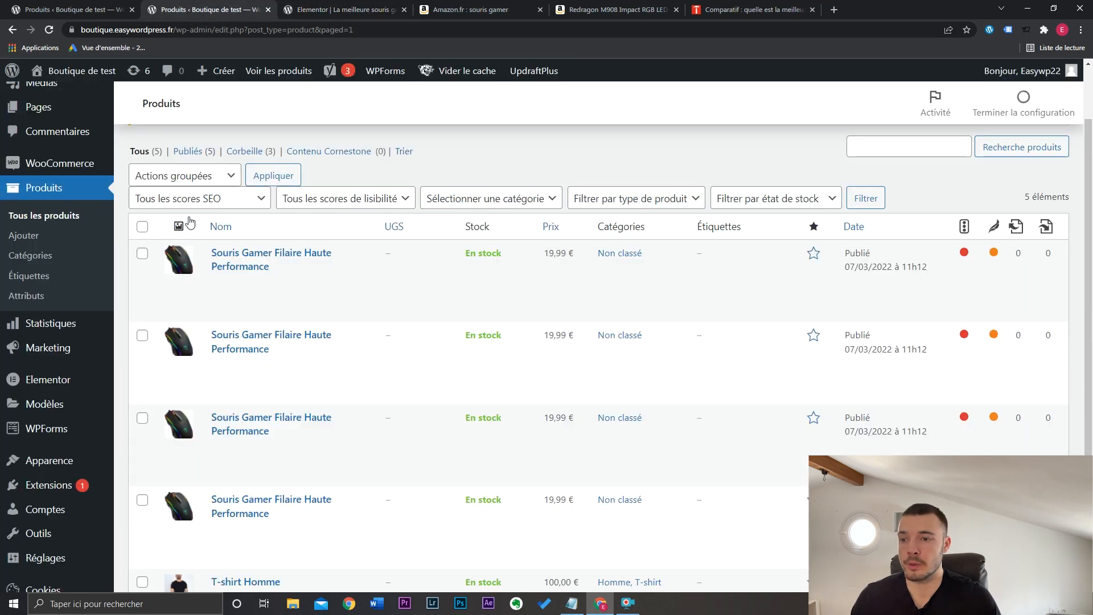
{"action": "key", "text": "ctrl+Tab"}
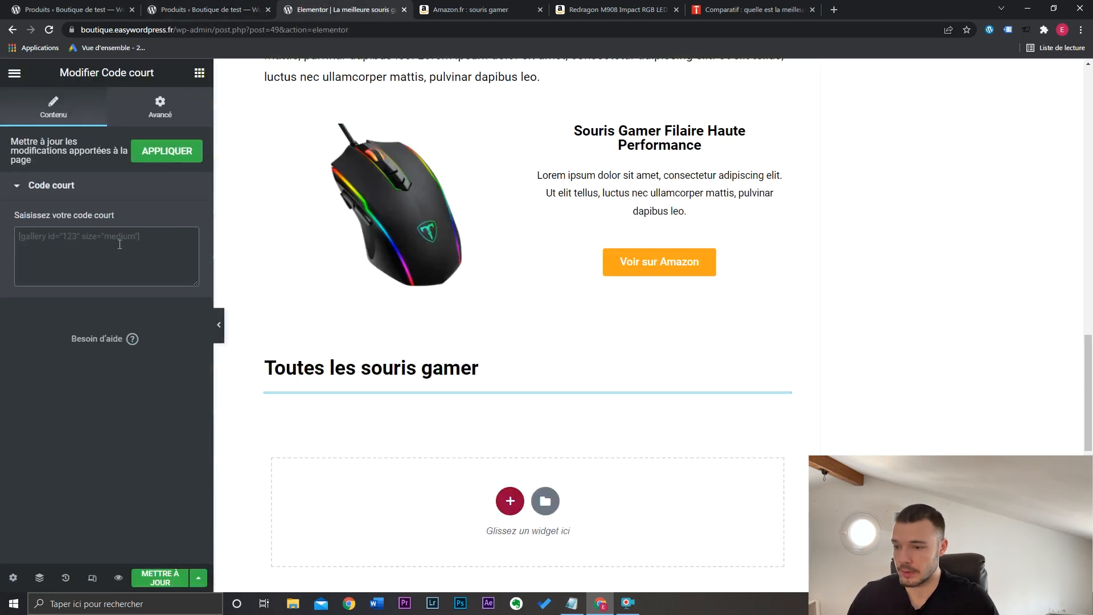
{"action": "type", "text": "[p"}
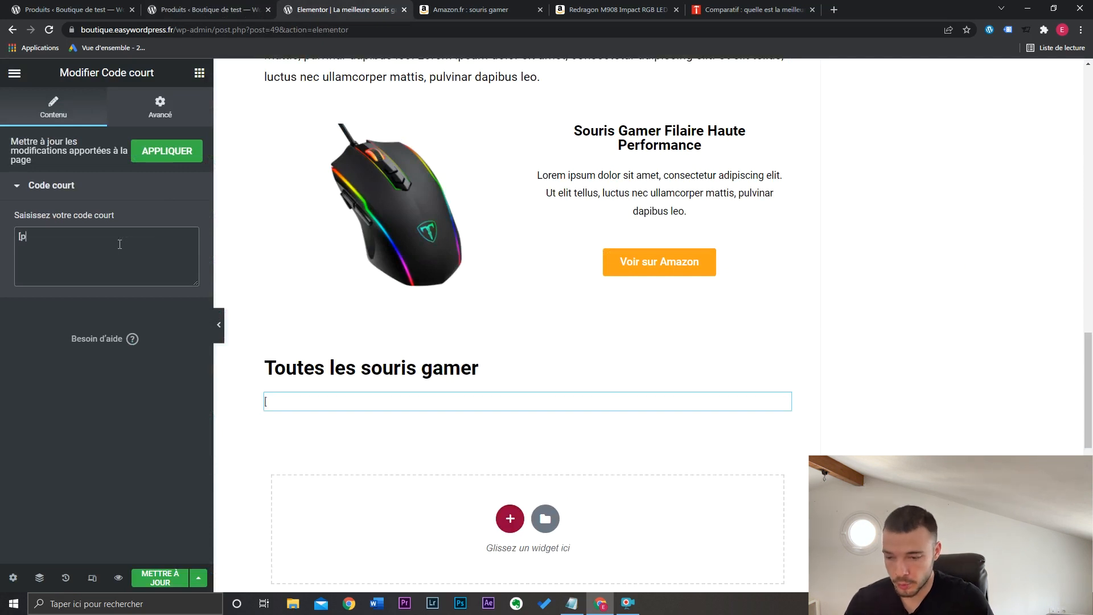
{"action": "type", "text": "roducts"}
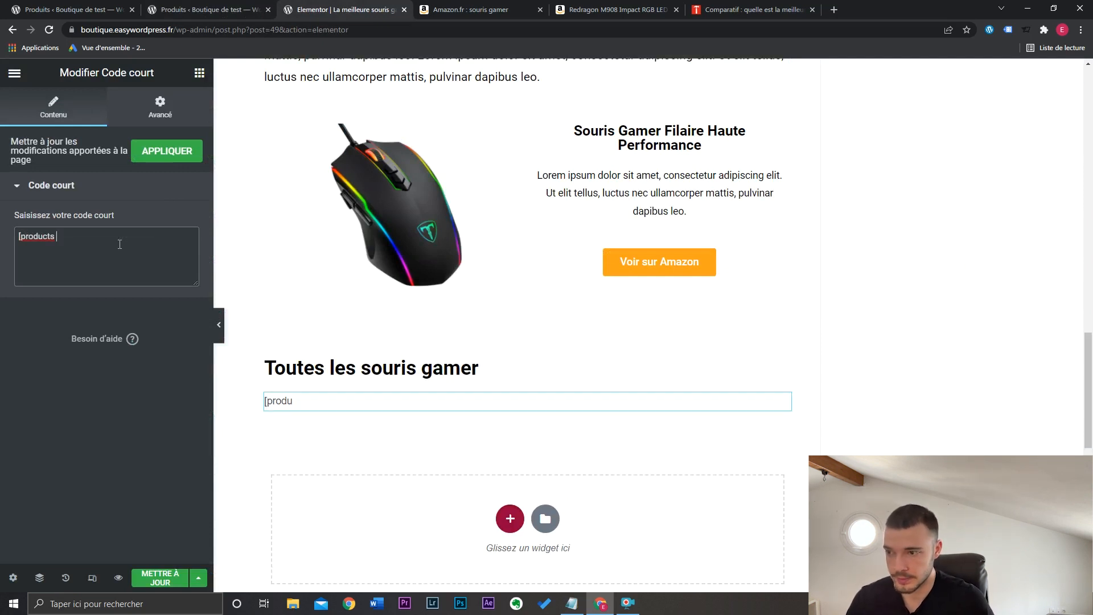
{"action": "type", "text": " ids"}
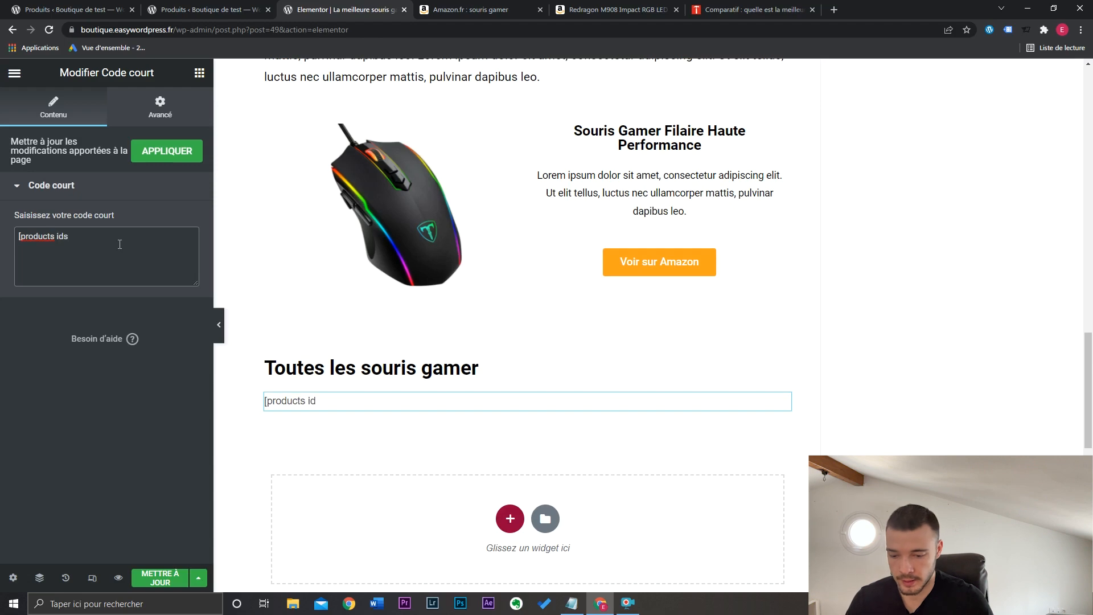
{"action": "type", "text": "=\"\""}
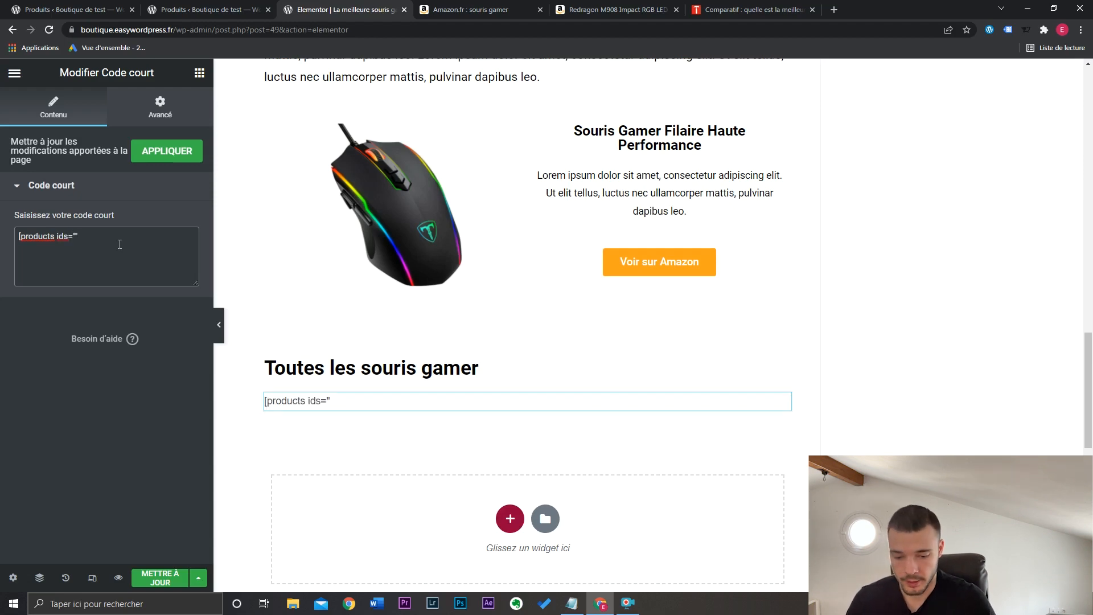
{"action": "type", "text": "]"}
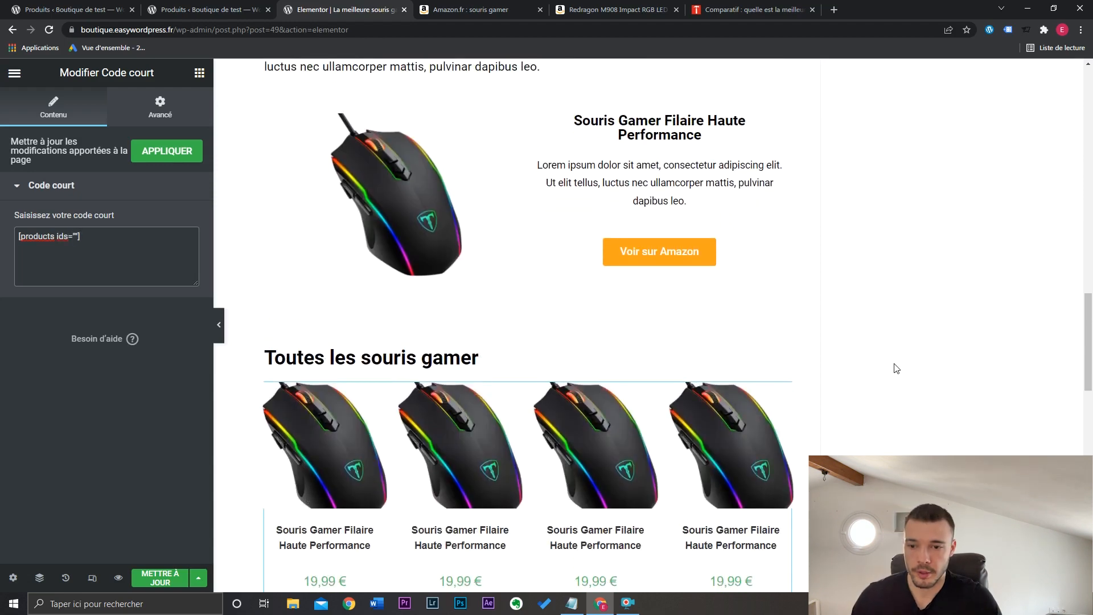
{"action": "scroll", "coordinate": [895, 369], "scroll_direction": "down", "scroll_amount": 4}
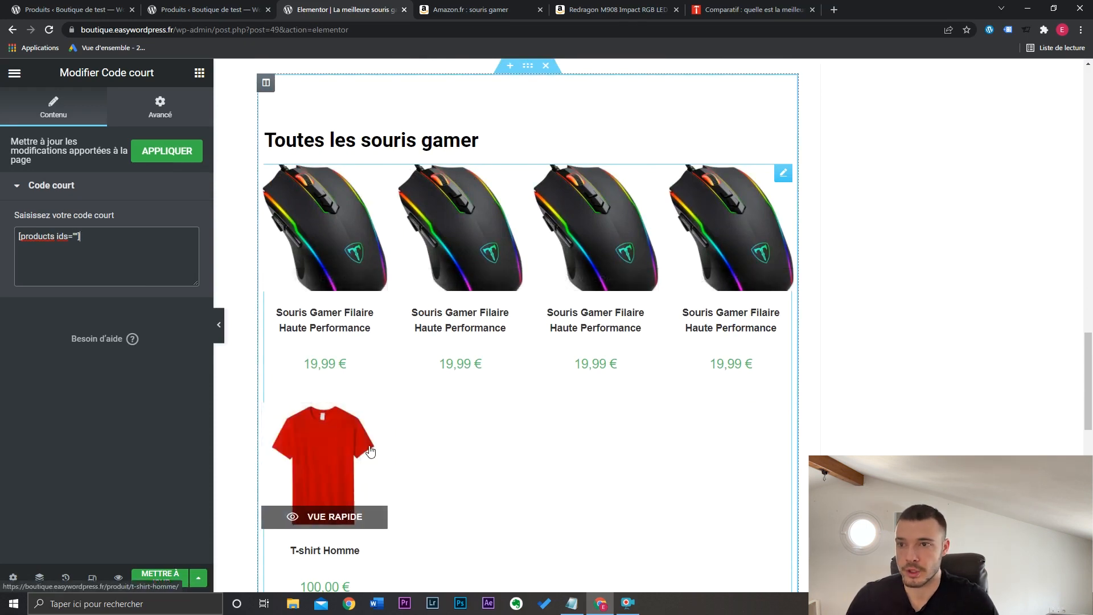
- Look up the four mouse products' IDs in the product list and complete the shortcode as [products ids="70,76,77,78"]
{"action": "left_click", "coordinate": [205, 10]}
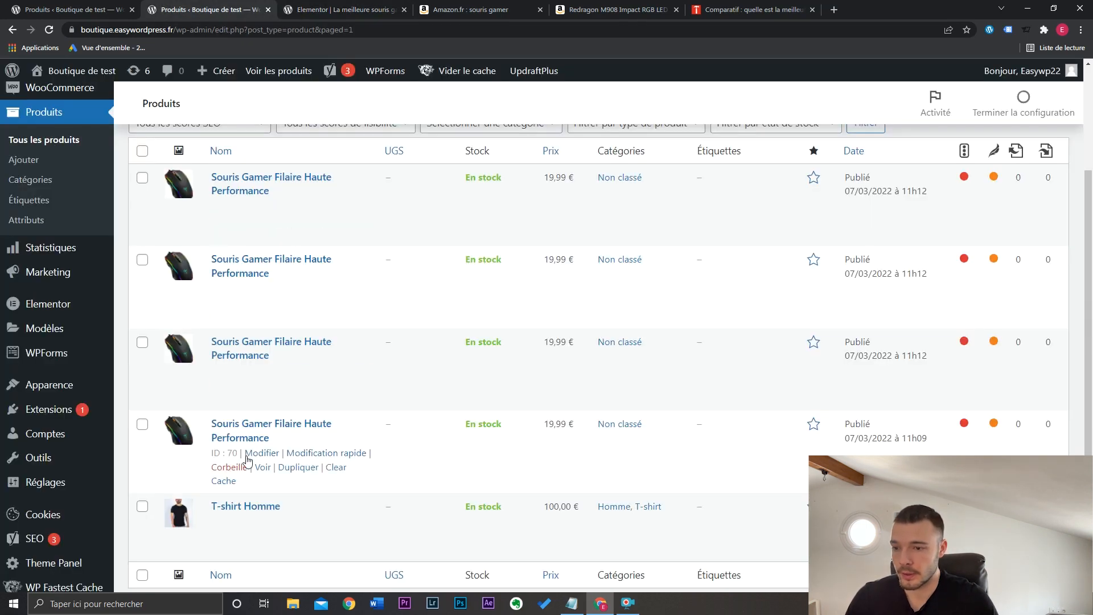
{"action": "left_click_drag", "start_coordinate": [231, 455], "coordinate": [235, 455]}
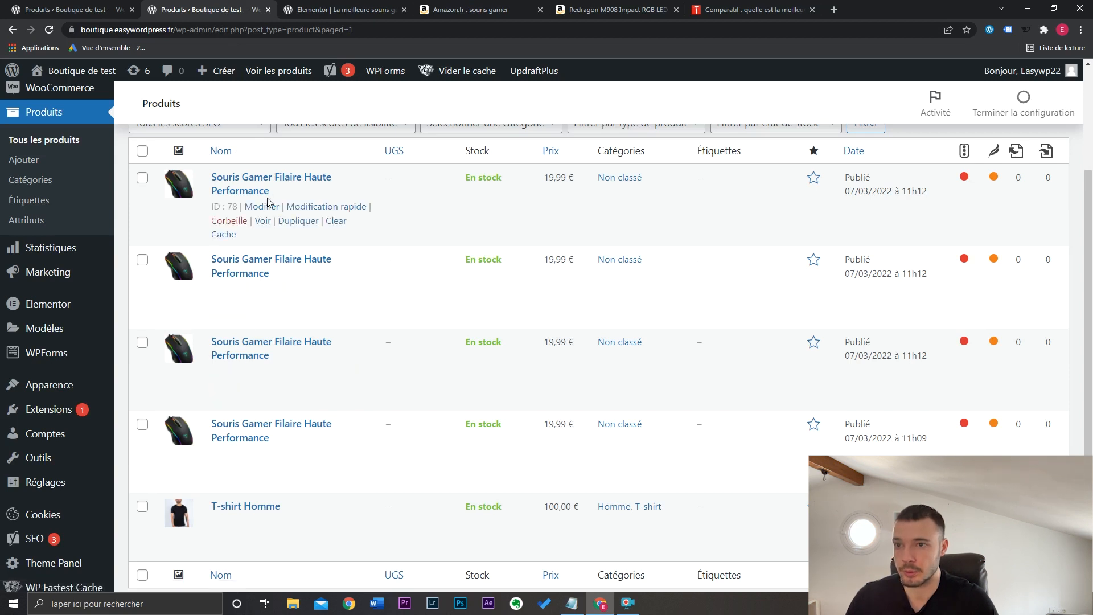
{"action": "left_click", "coordinate": [340, 10]}
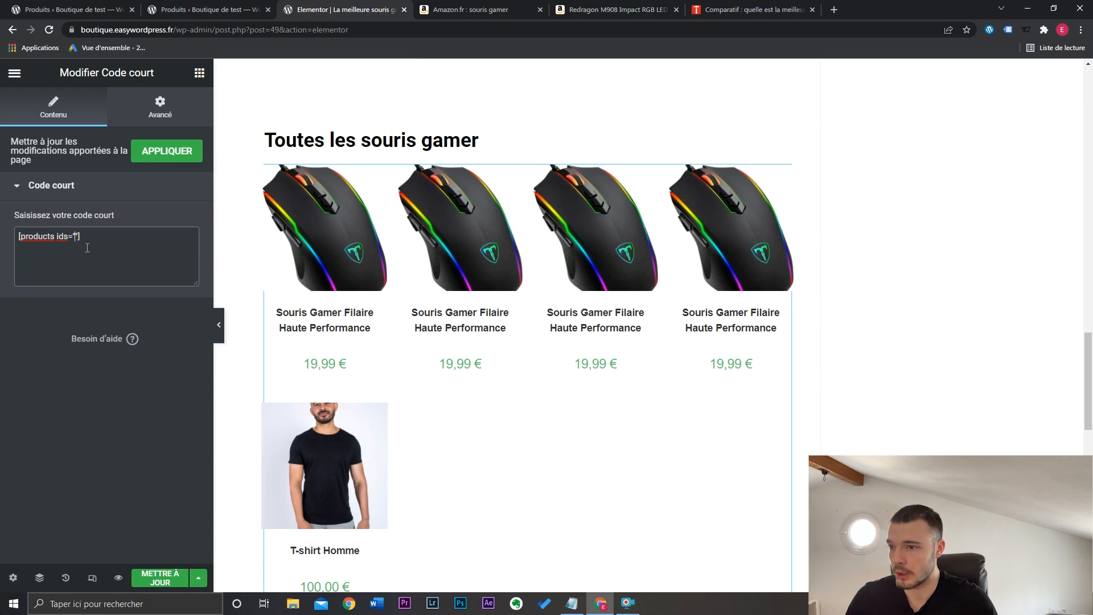
{"action": "type", "text": "70,76"}
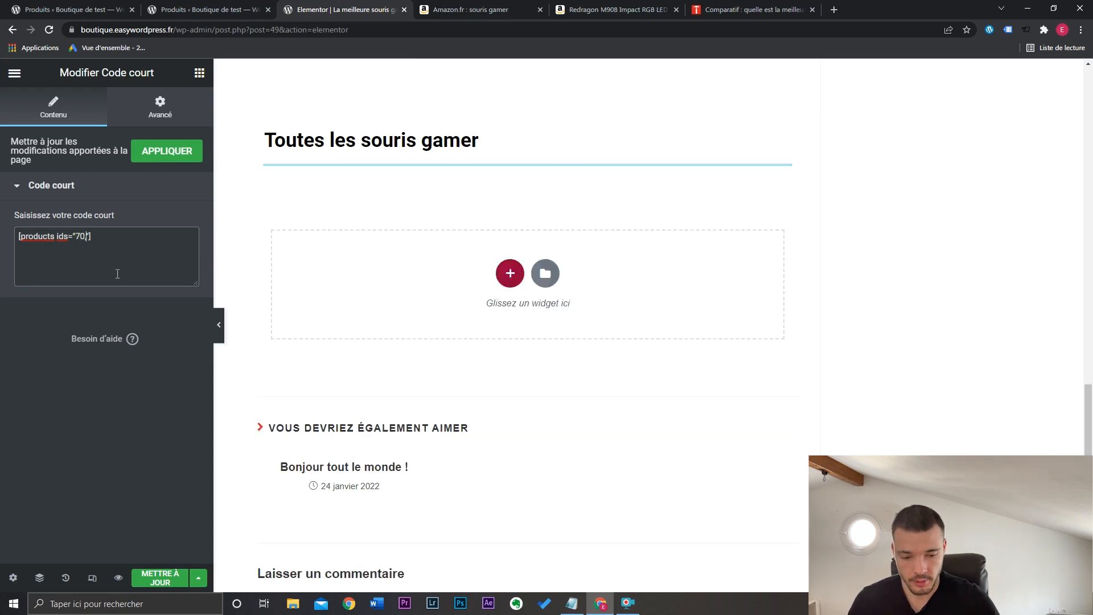
{"action": "type", "text": ",77"}
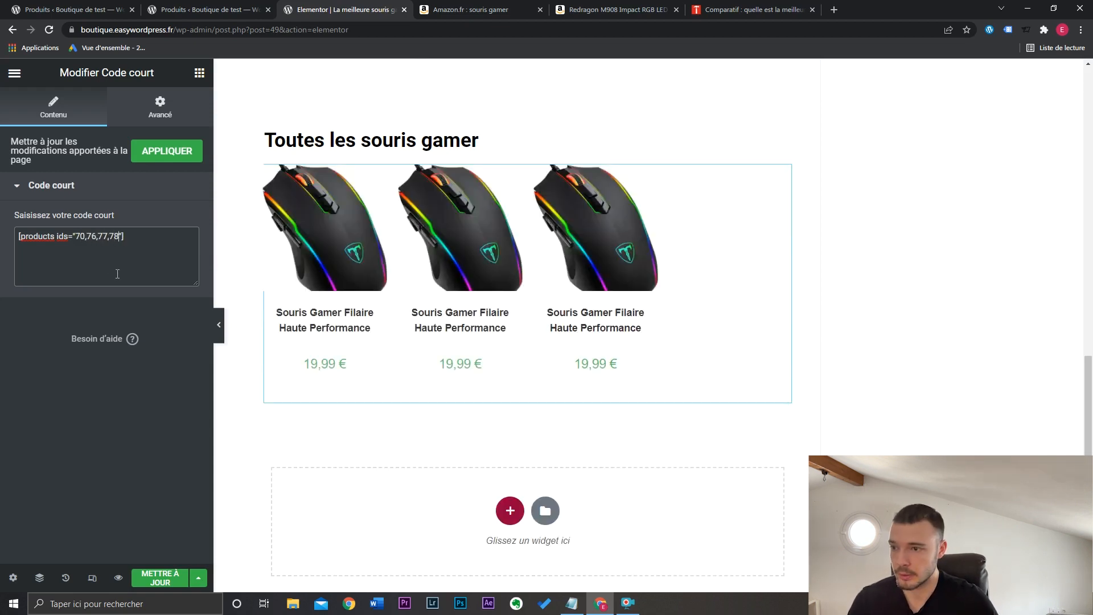
{"action": "type", "text": ",78"}
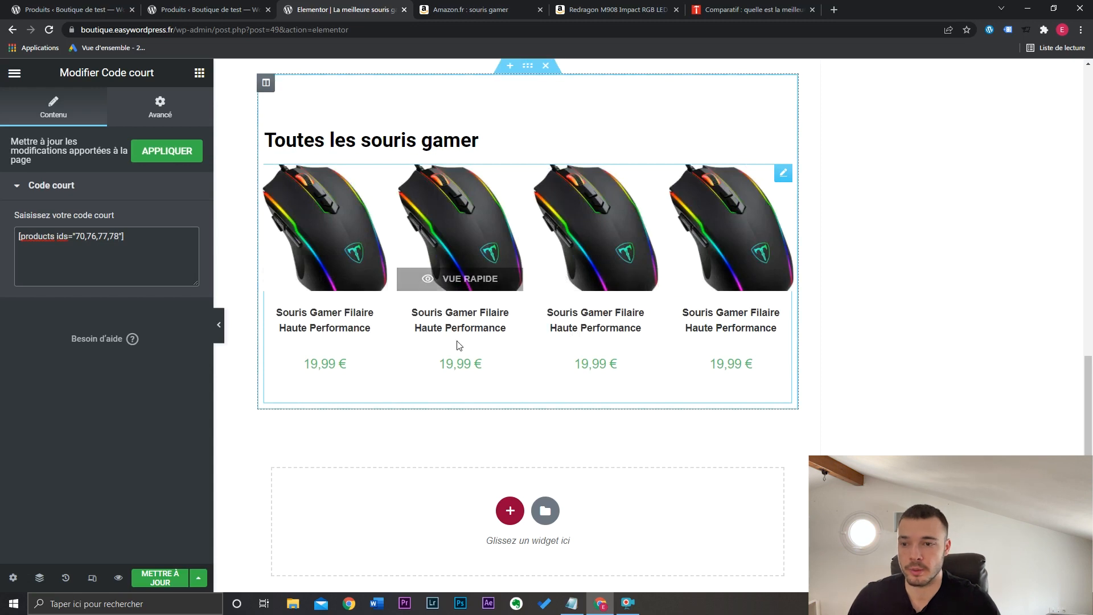
- Save the article's update and view the "Toutes les souris gamer" section on the published page
{"action": "left_click", "coordinate": [160, 579]}
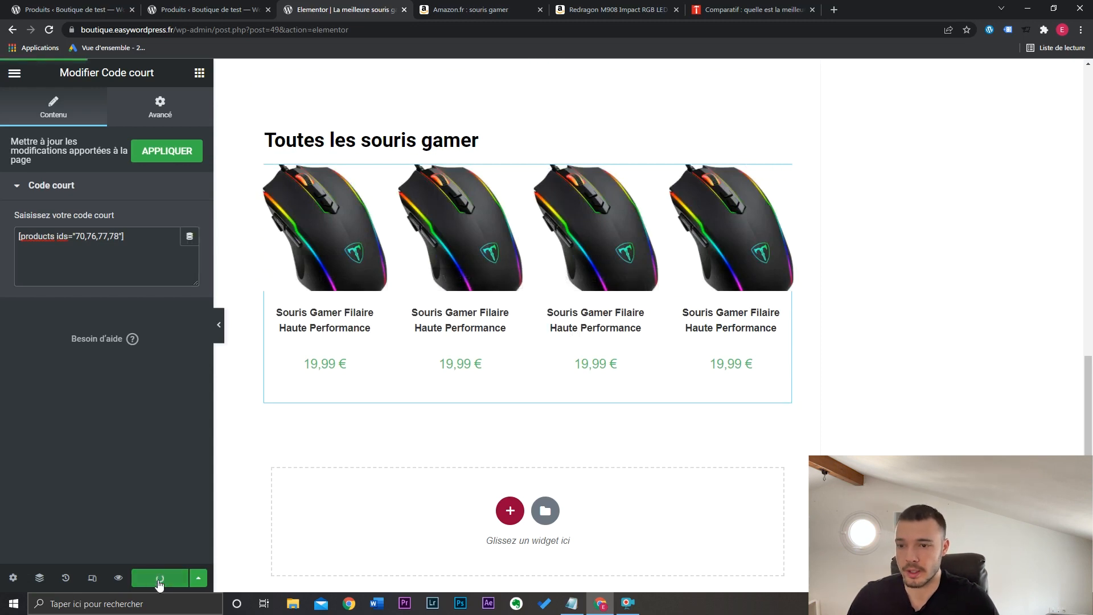
{"action": "left_click", "coordinate": [14, 73]}
{"action": "left_click", "coordinate": [40, 353]}
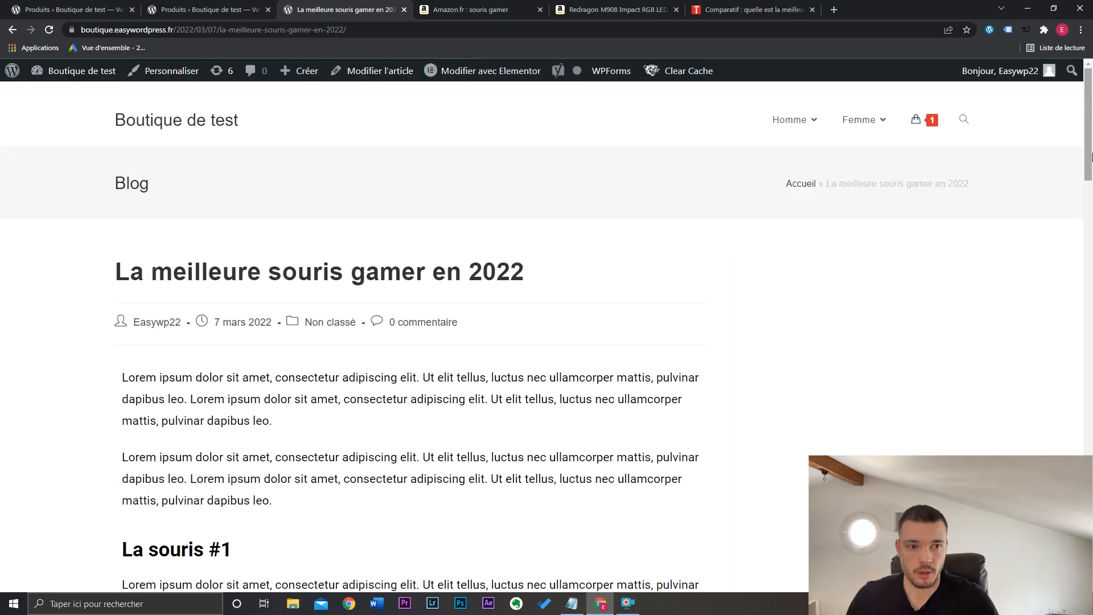
{"action": "left_click_drag", "start_coordinate": [1090, 156], "coordinate": [1091, 438]}
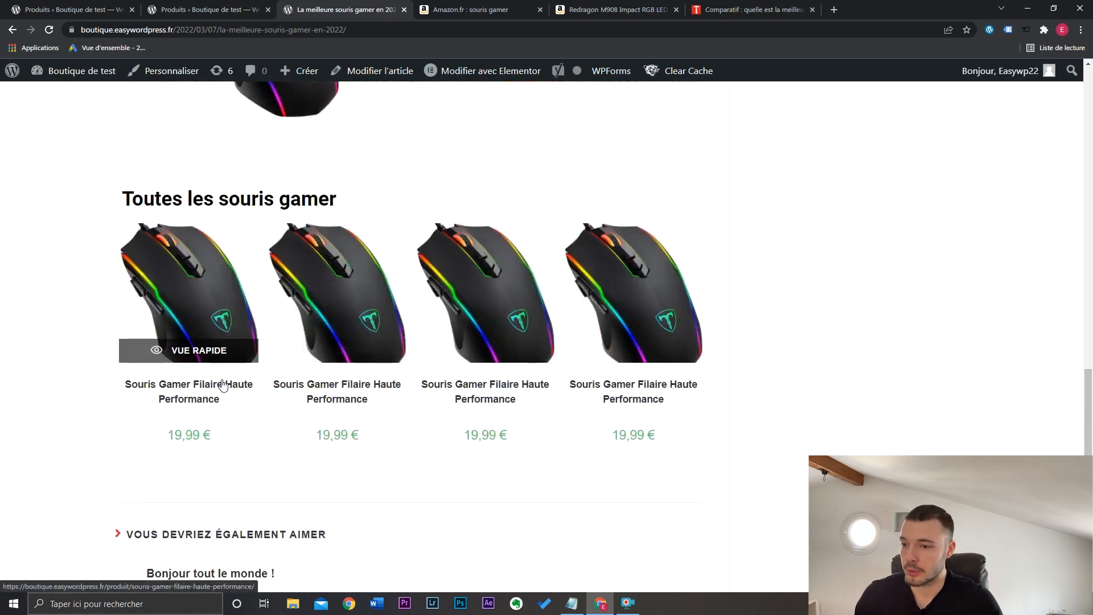
- Check the first mouse's product page from the grid, including its Amazon button, and return to the article
{"action": "left_click", "coordinate": [221, 306]}
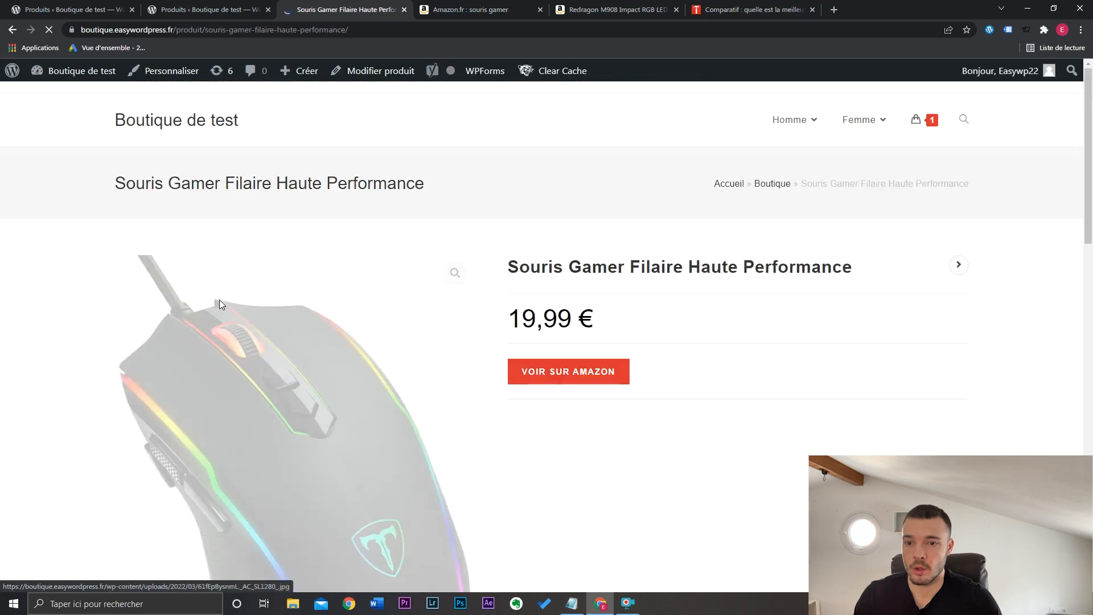
{"action": "scroll", "coordinate": [850, 283], "scroll_direction": "down", "scroll_amount": 1}
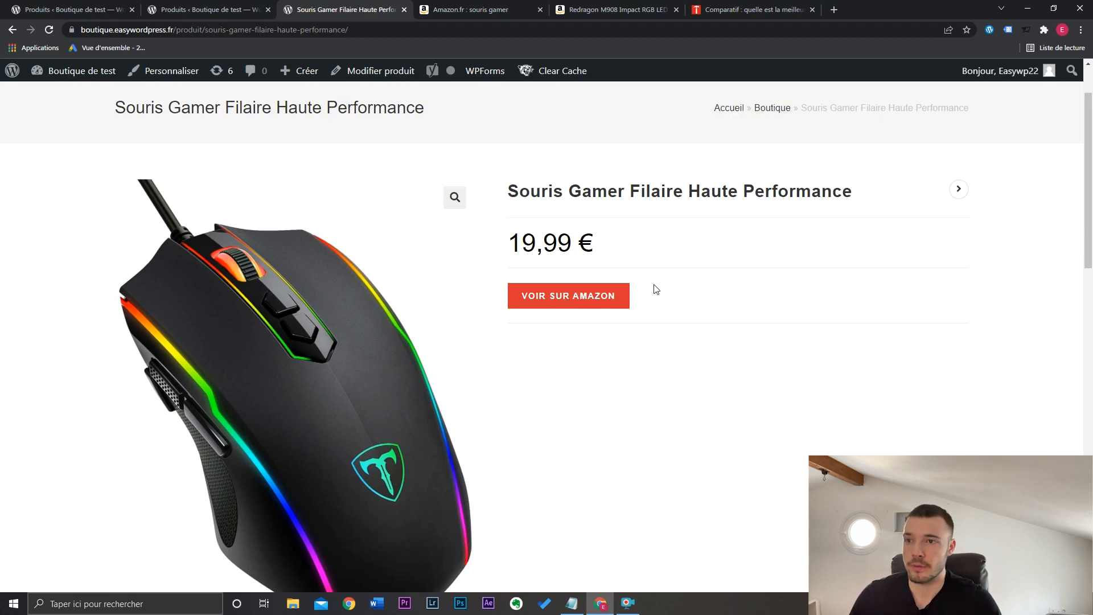
{"action": "key", "text": "alt+Left"}
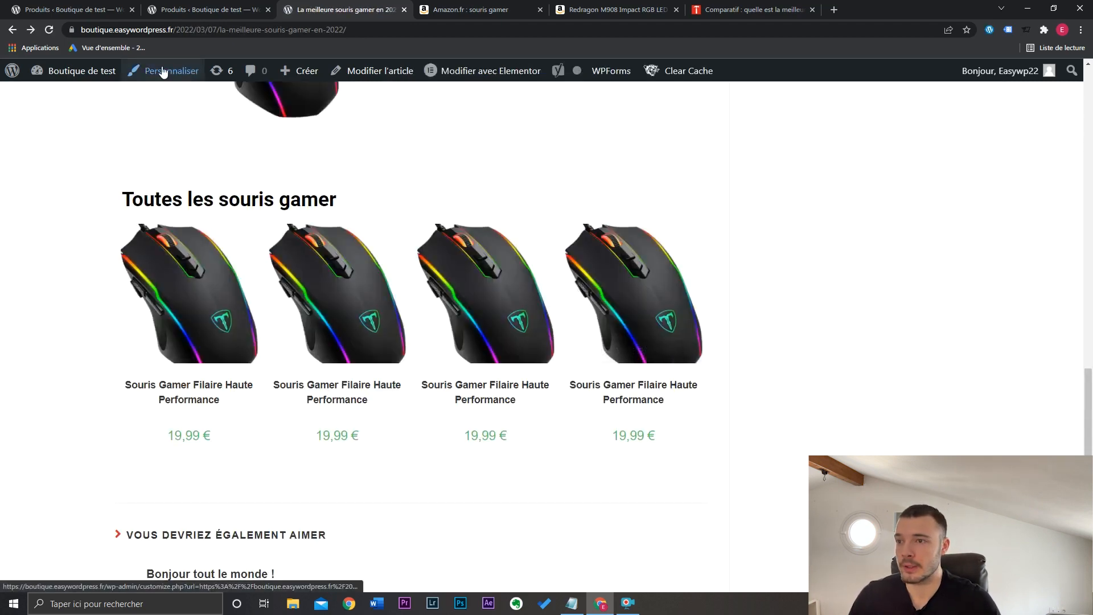
- Open the theme customizer's WooCommerce archive settings with the article's "Toutes les souris gamer" product grid in the preview
{"action": "left_click", "coordinate": [163, 72]}
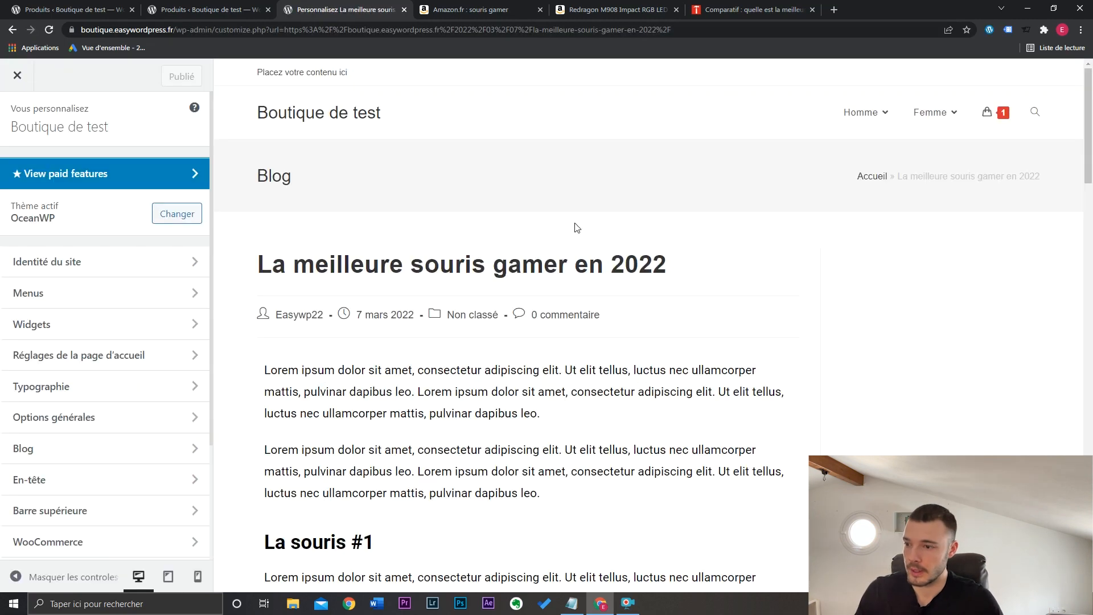
{"action": "left_click", "coordinate": [84, 545]}
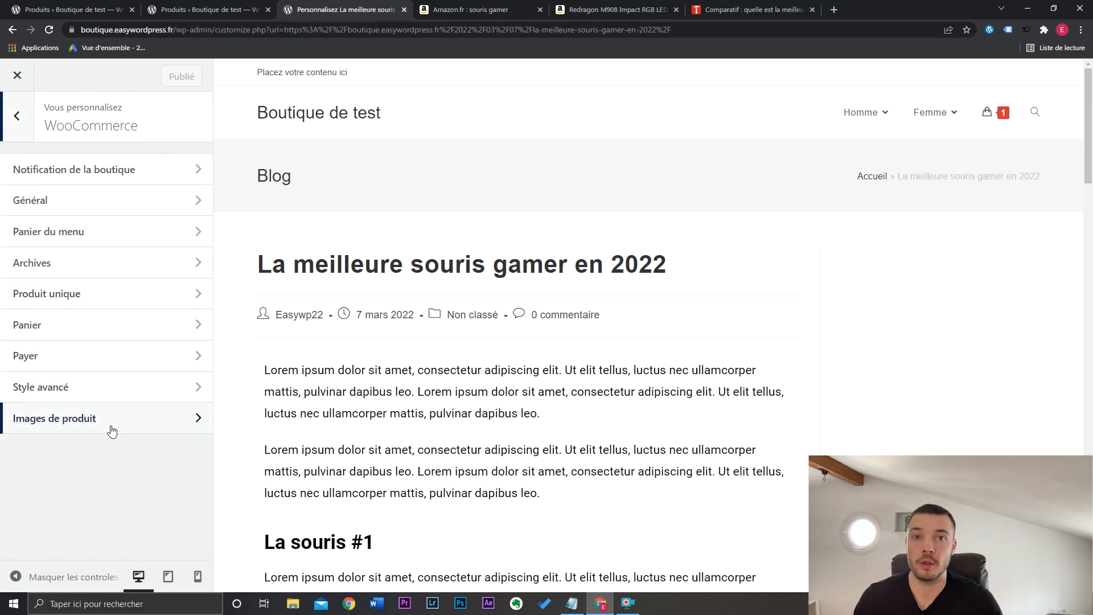
{"action": "scroll", "coordinate": [724, 267], "scroll_direction": "down", "scroll_amount": 20}
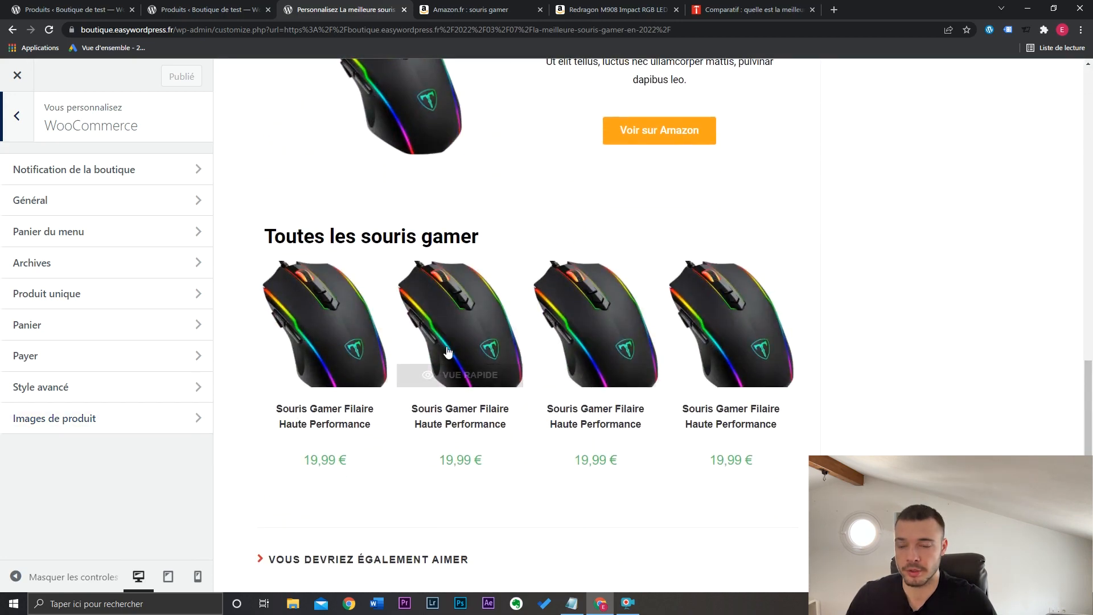
{"action": "left_click", "coordinate": [140, 264]}
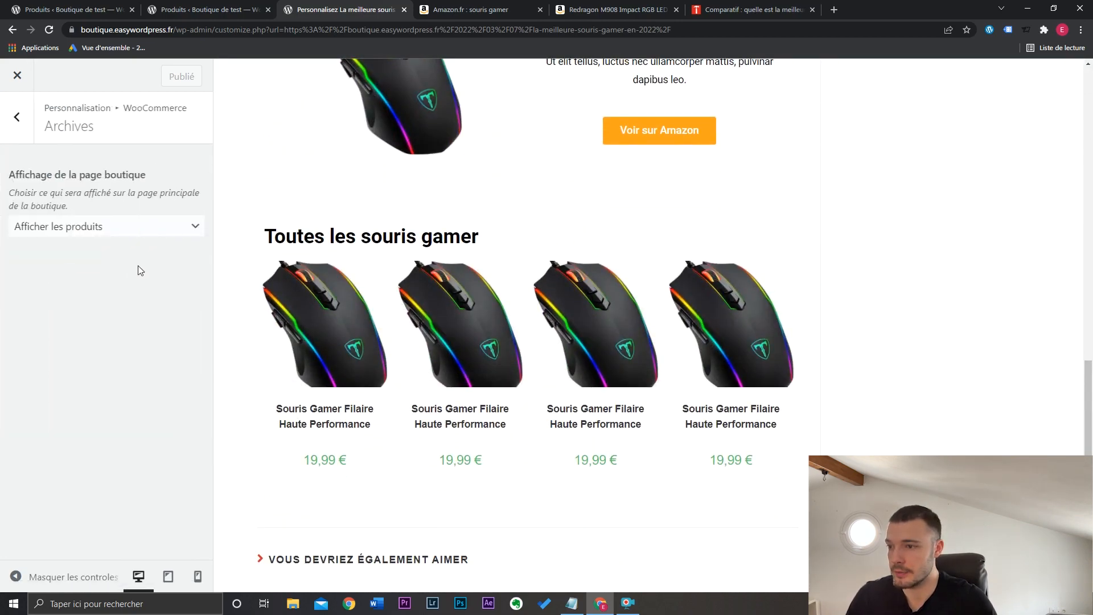
{"action": "scroll", "coordinate": [138, 266], "scroll_direction": "down", "scroll_amount": 3}
{"action": "scroll", "coordinate": [145, 264], "scroll_direction": "down", "scroll_amount": 1}
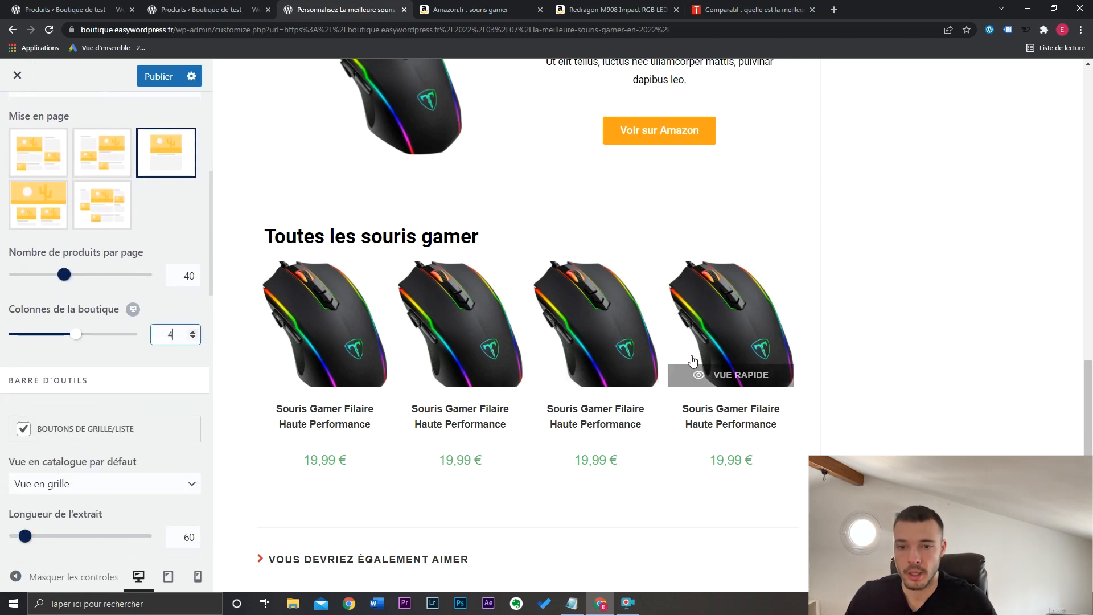
- Try 3 shop columns on the previewed product grid, and set the shop columns back to 4
{"action": "left_click", "coordinate": [192, 338]}
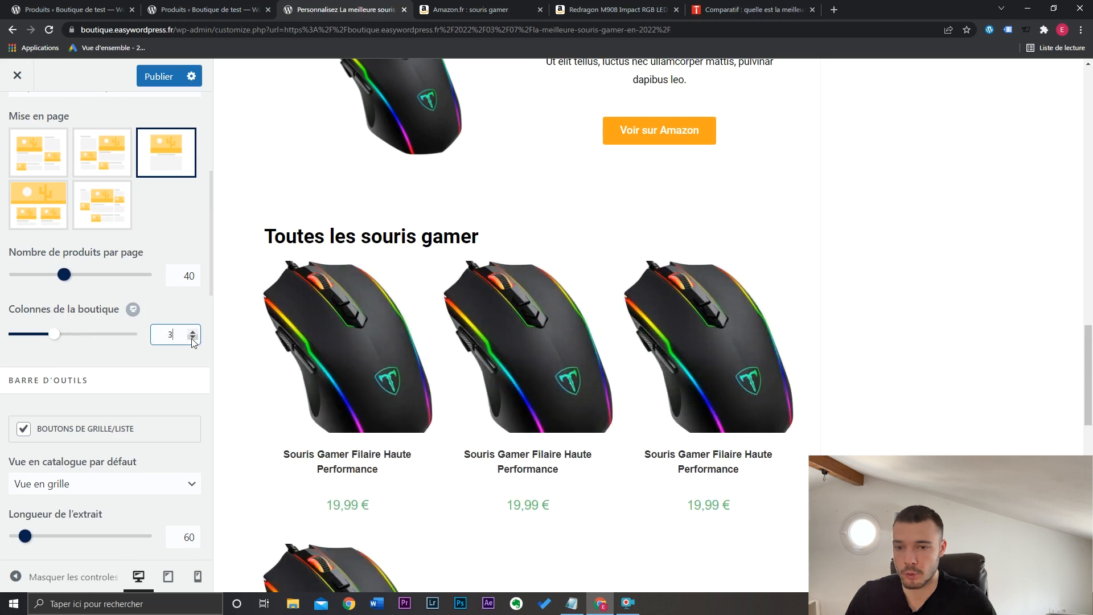
{"action": "scroll", "coordinate": [677, 319], "scroll_direction": "down", "scroll_amount": 3}
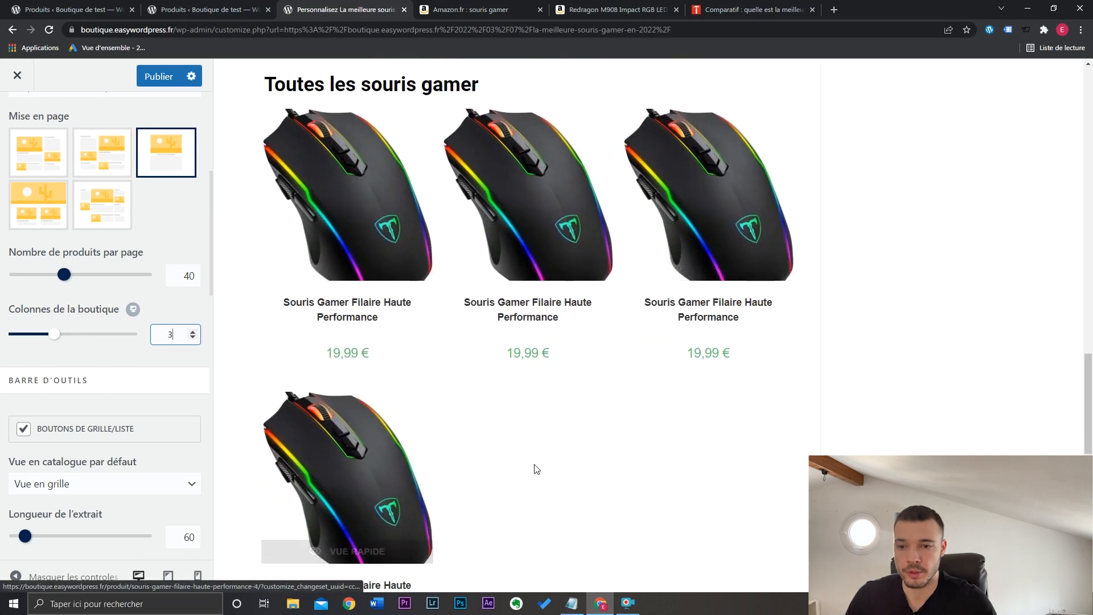
{"action": "left_click", "coordinate": [193, 334]}
- Enable the "Bouton Ajouter au panier" element for products so each grid item shows its Amazon button
{"action": "scroll", "coordinate": [161, 286], "scroll_direction": "down", "scroll_amount": 10}
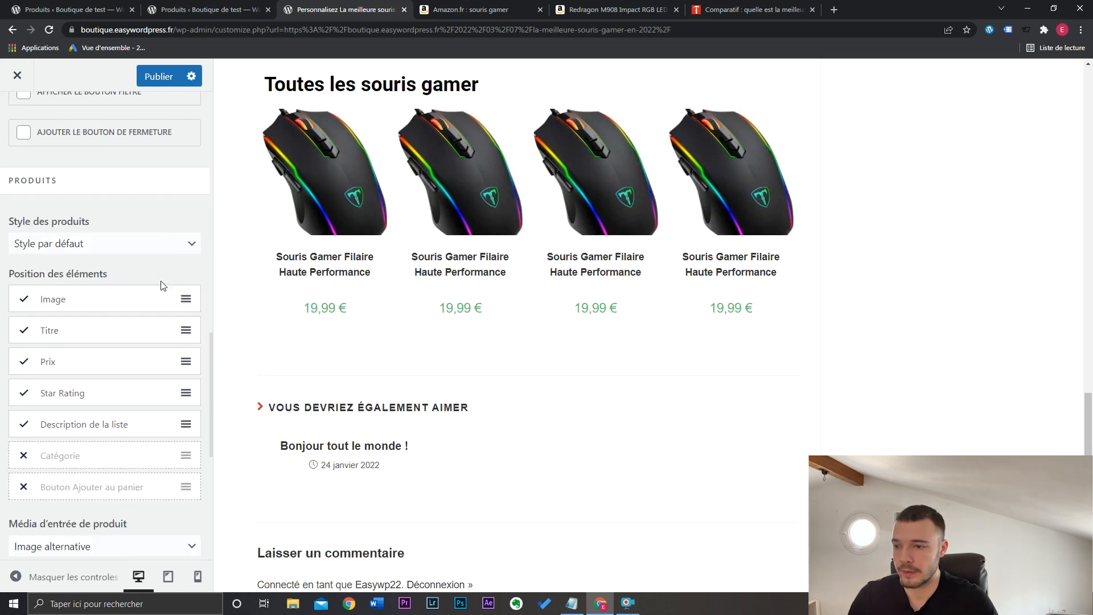
{"action": "scroll", "coordinate": [161, 285], "scroll_direction": "down", "scroll_amount": 2}
{"action": "left_click", "coordinate": [23, 410]}
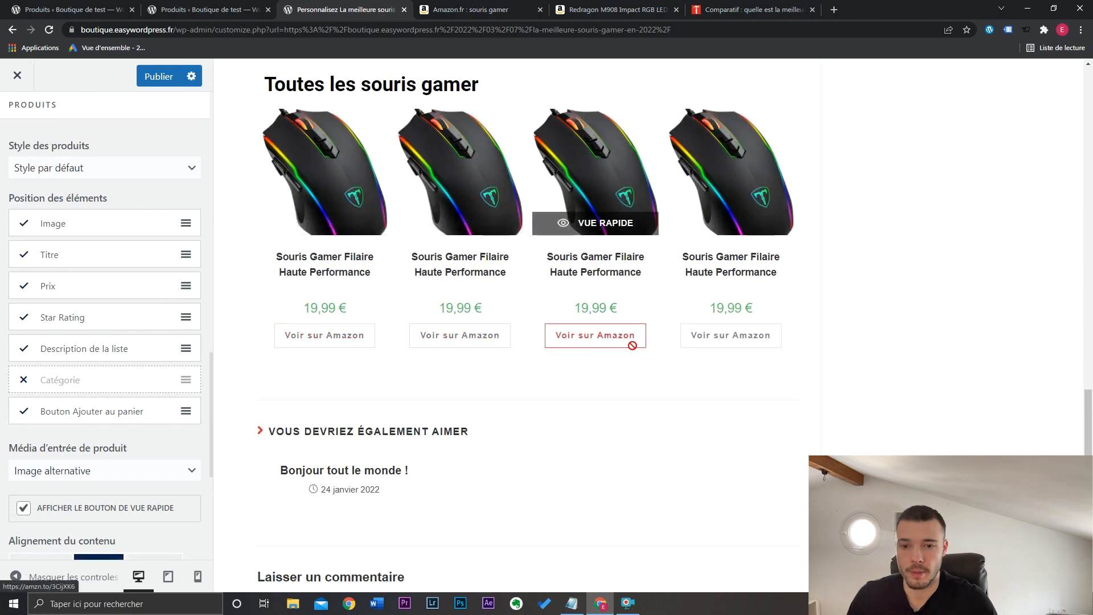
{"action": "mouse_move", "coordinate": [721, 212]}
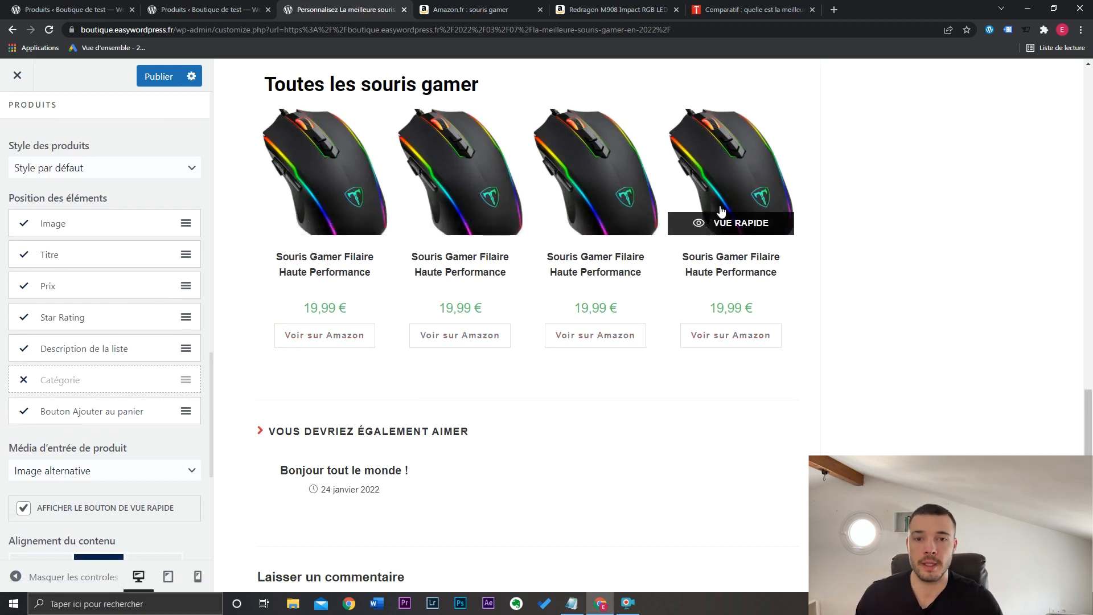
- Turn off the quick view button for products in the archive settings, keeping the content alignment at Centré
{"action": "scroll", "coordinate": [91, 338], "scroll_direction": "down", "scroll_amount": 3}
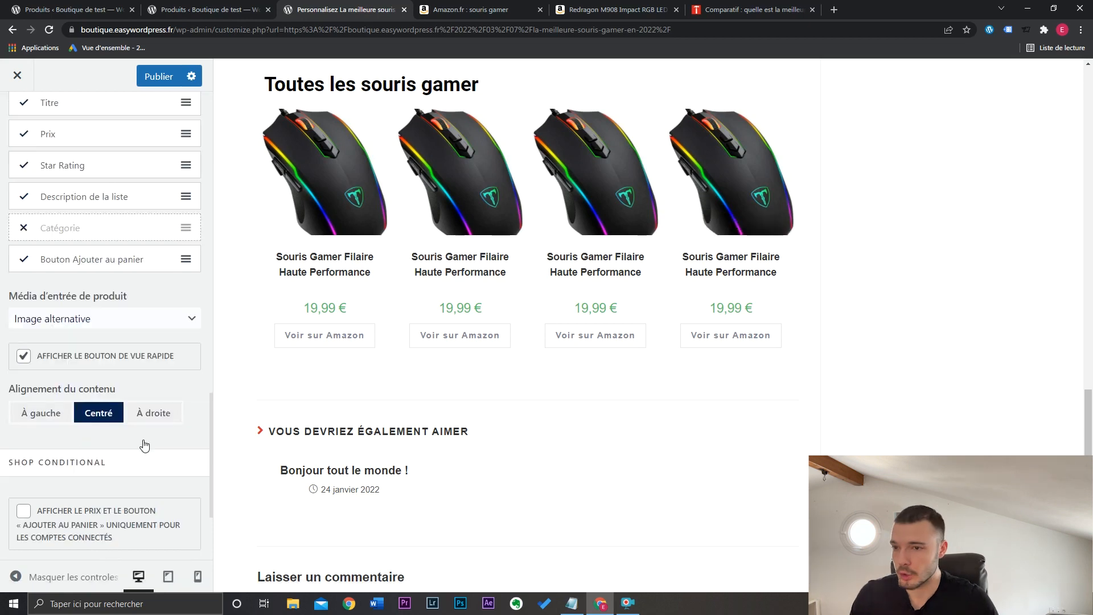
{"action": "mouse_move", "coordinate": [330, 195]}
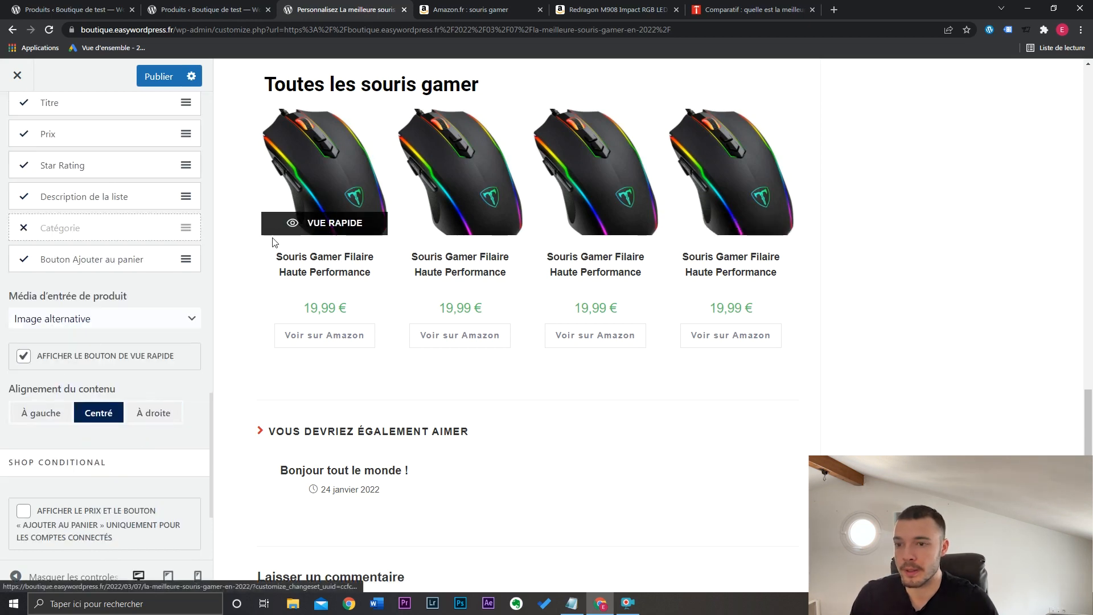
{"action": "left_click", "coordinate": [24, 357]}
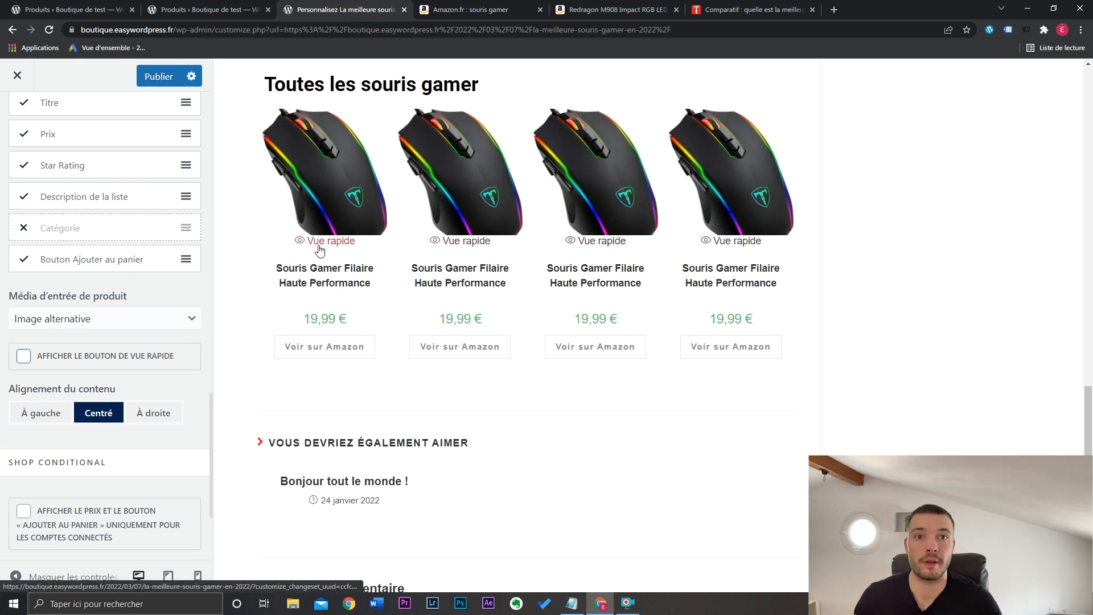
{"action": "left_click", "coordinate": [157, 412]}
{"action": "scroll", "coordinate": [180, 408], "scroll_direction": "down", "scroll_amount": 3}
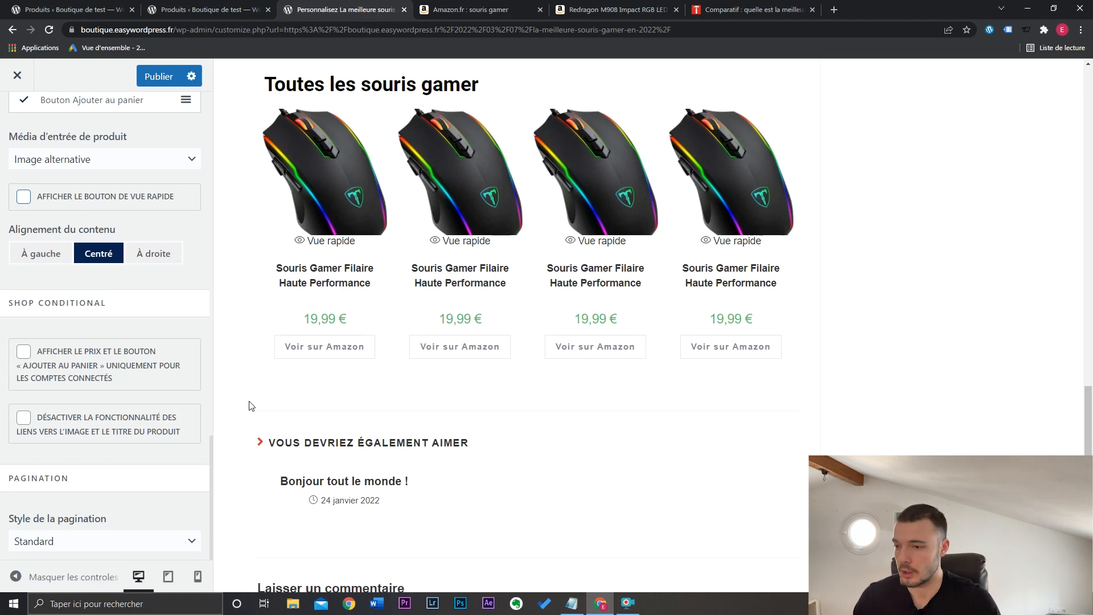
- Disable the product image and title links, publish the customizer changes and return to the article's product grid
{"action": "left_click", "coordinate": [24, 417]}
{"action": "left_click", "coordinate": [159, 77]}
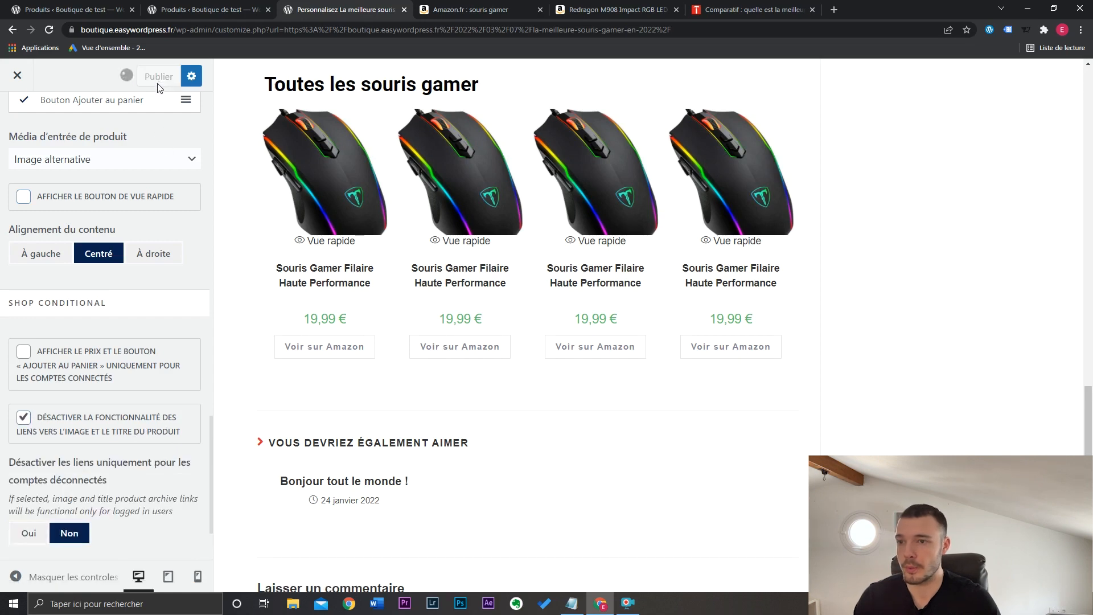
{"action": "left_click", "coordinate": [17, 75]}
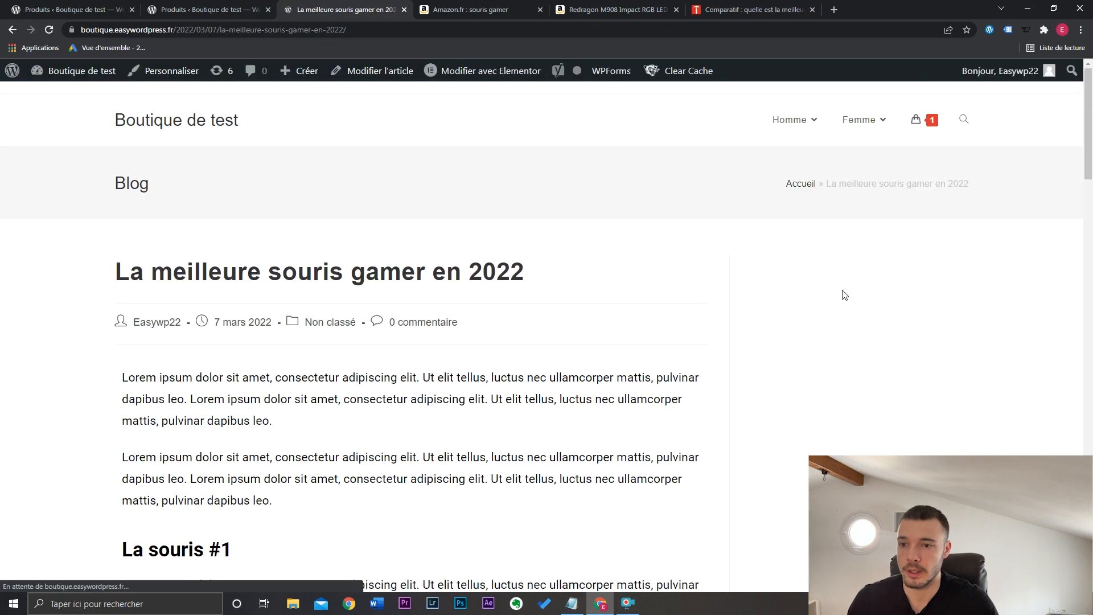
{"action": "left_click_drag", "start_coordinate": [1087, 157], "coordinate": [1090, 400]}
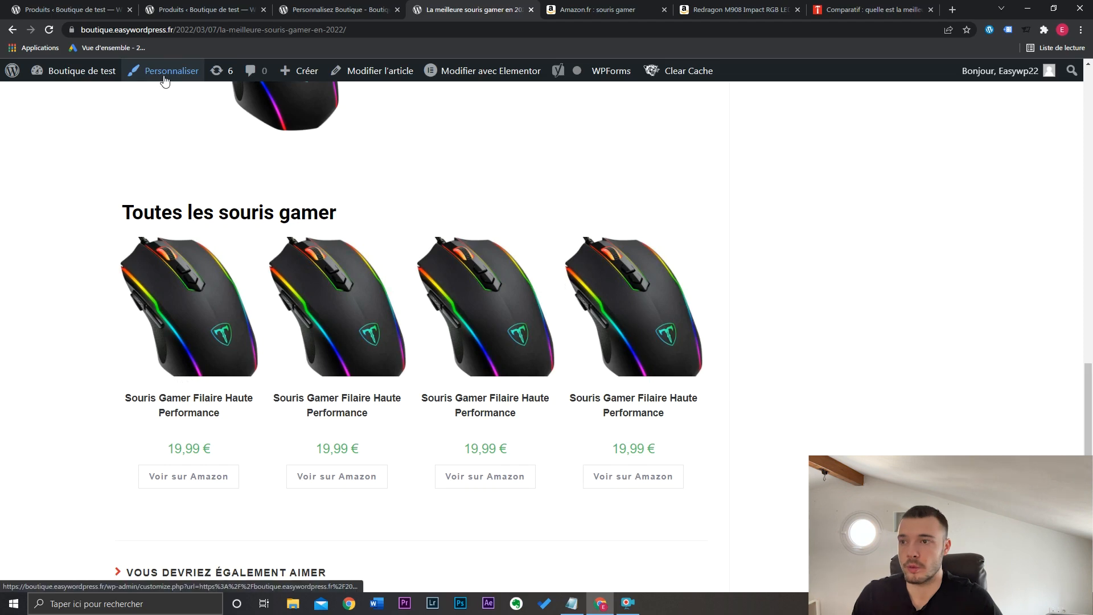
- Set the WooCommerce product thumbnail cropping to "Non recadrée" in the shop customizer and return to the article
{"action": "left_click", "coordinate": [330, 9]}
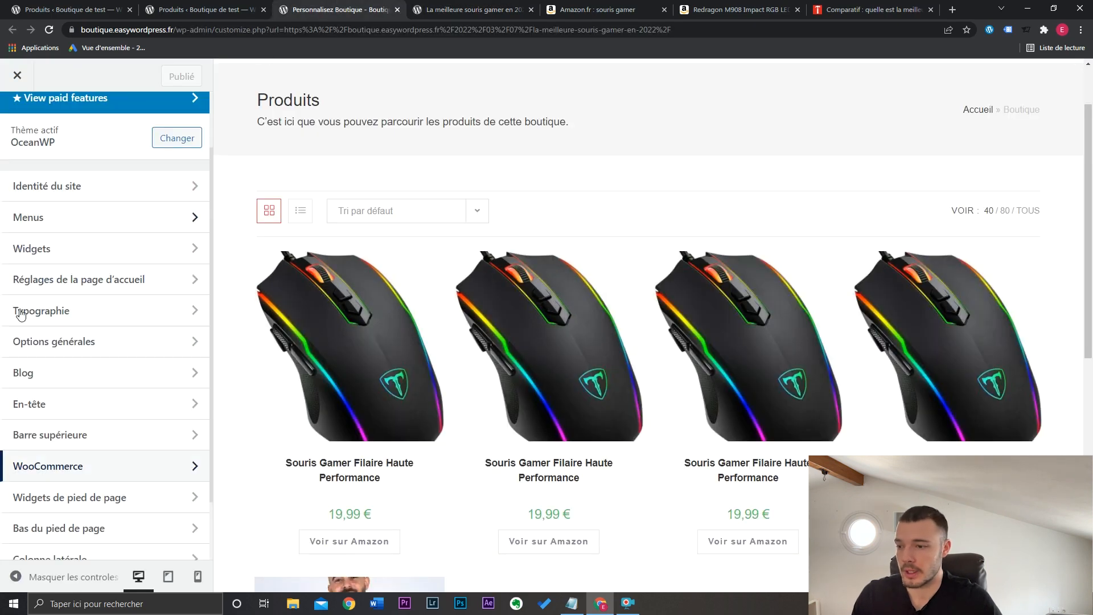
{"action": "left_click", "coordinate": [95, 466]}
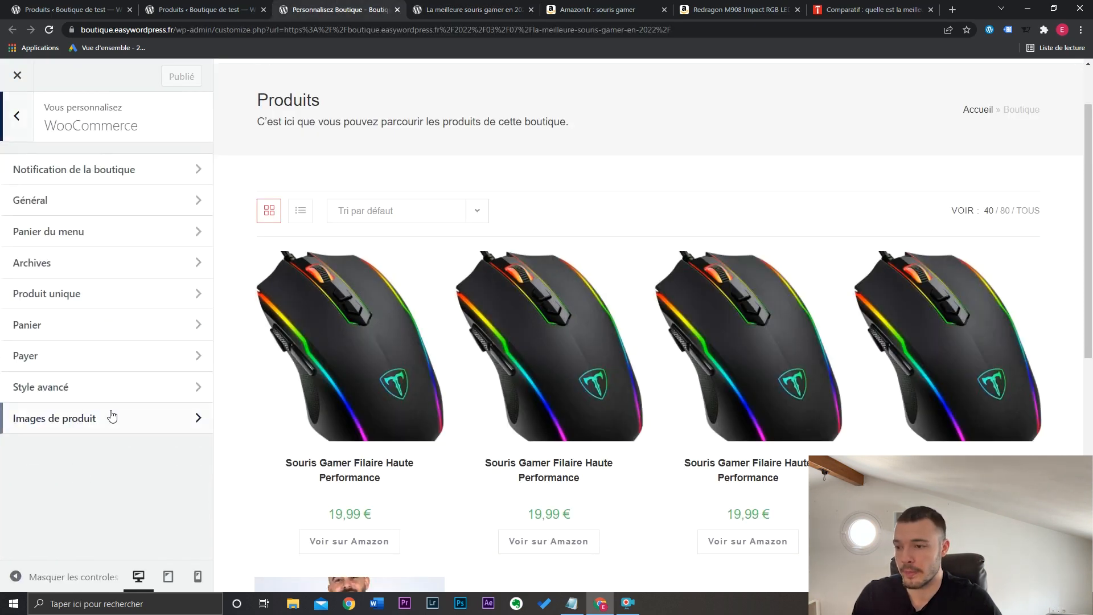
{"action": "left_click", "coordinate": [111, 415]}
{"action": "scroll", "coordinate": [135, 421], "scroll_direction": "down", "scroll_amount": 1}
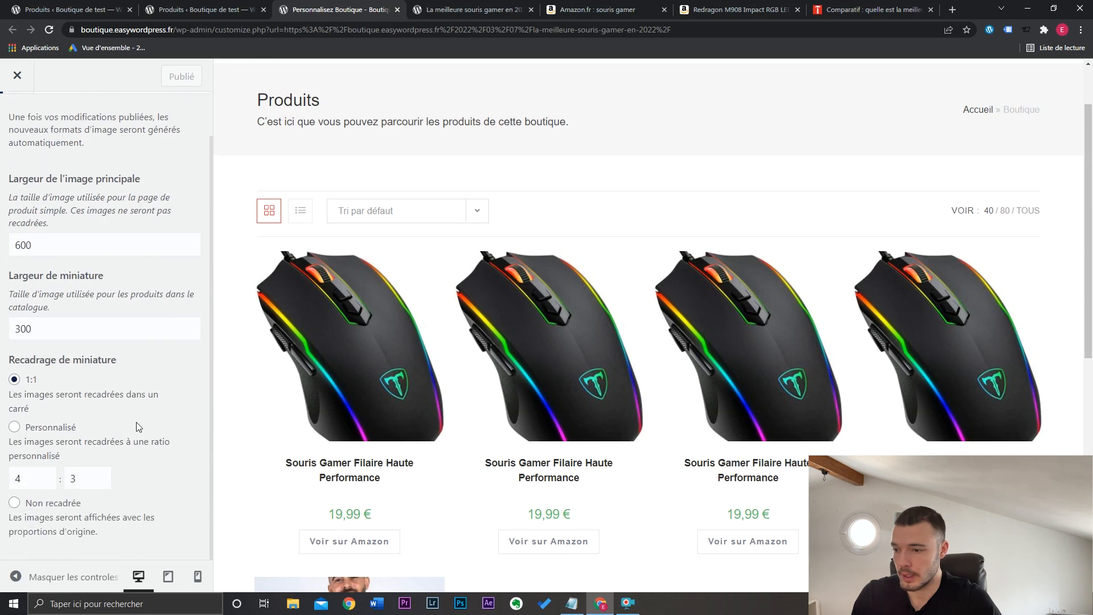
{"action": "left_click", "coordinate": [14, 503]}
{"action": "left_click", "coordinate": [449, 6]}
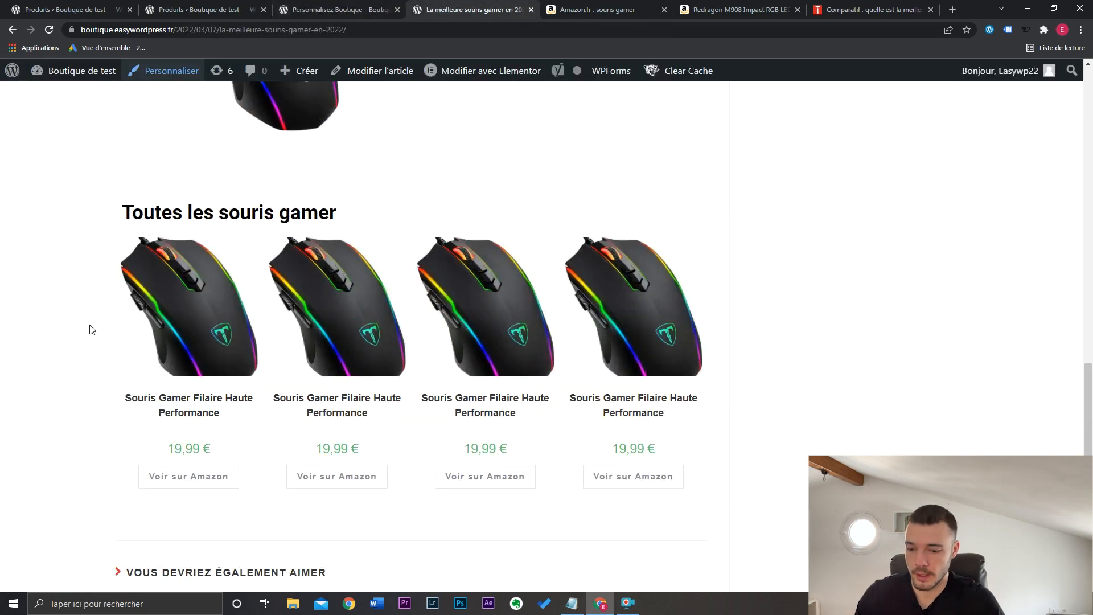